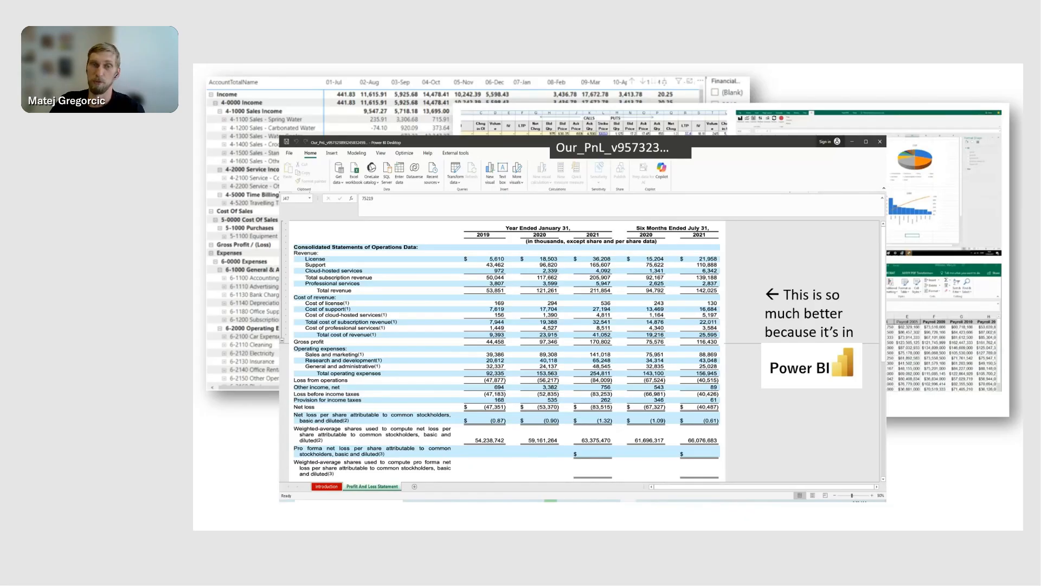
click(449, 263)
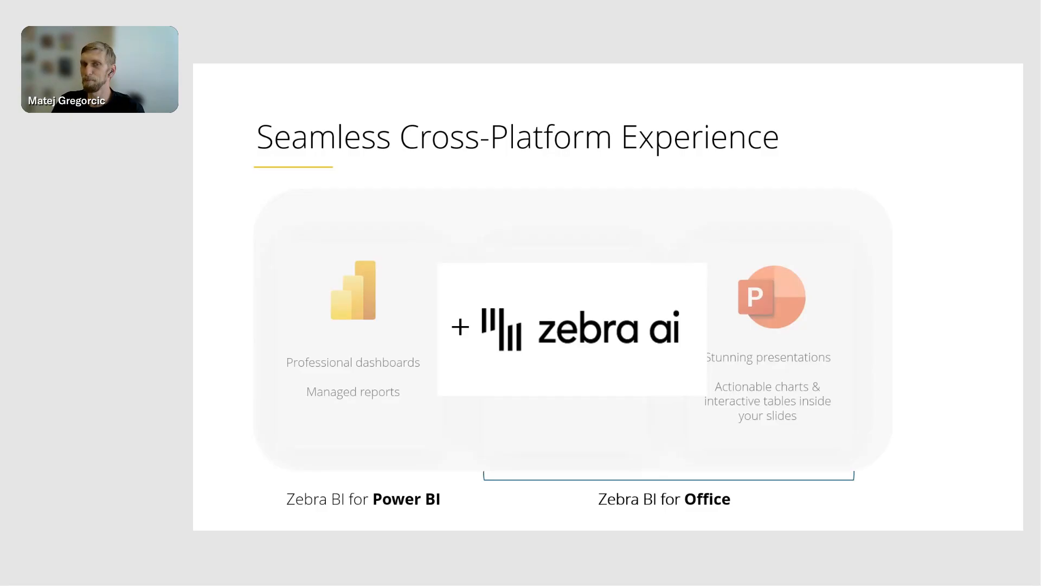
key(Right)
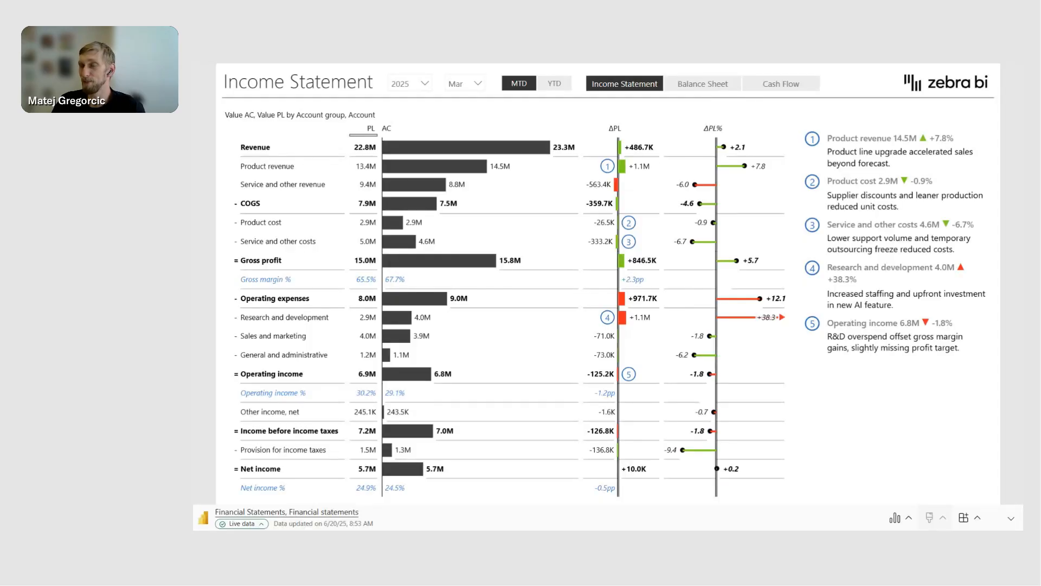
key(Left)
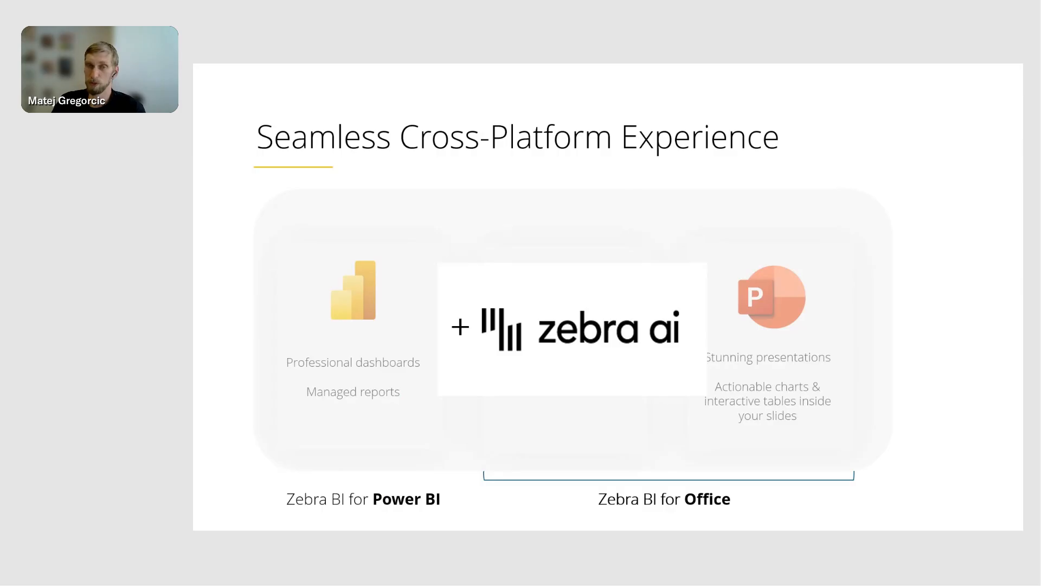
key(Right)
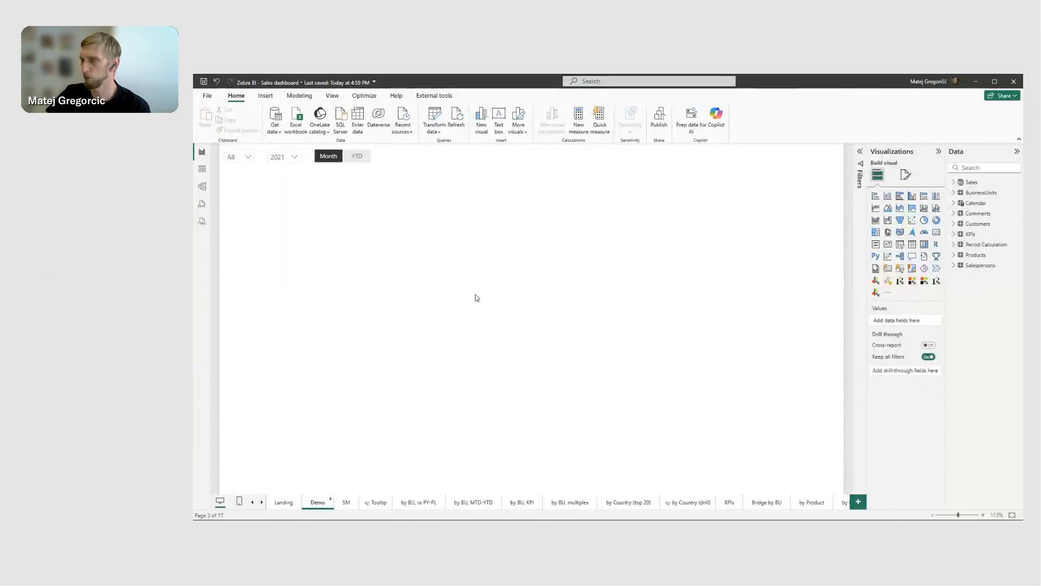
Insert a Zebra BI Cards visual on the empty Demo page, place it under the slicers and enlarge it.
click(291, 505)
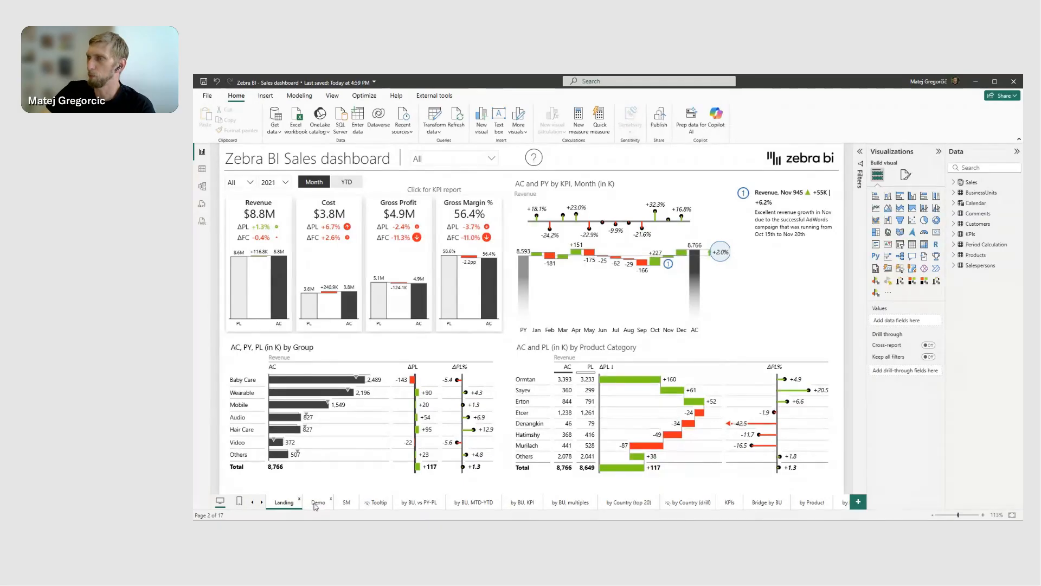
click(315, 504)
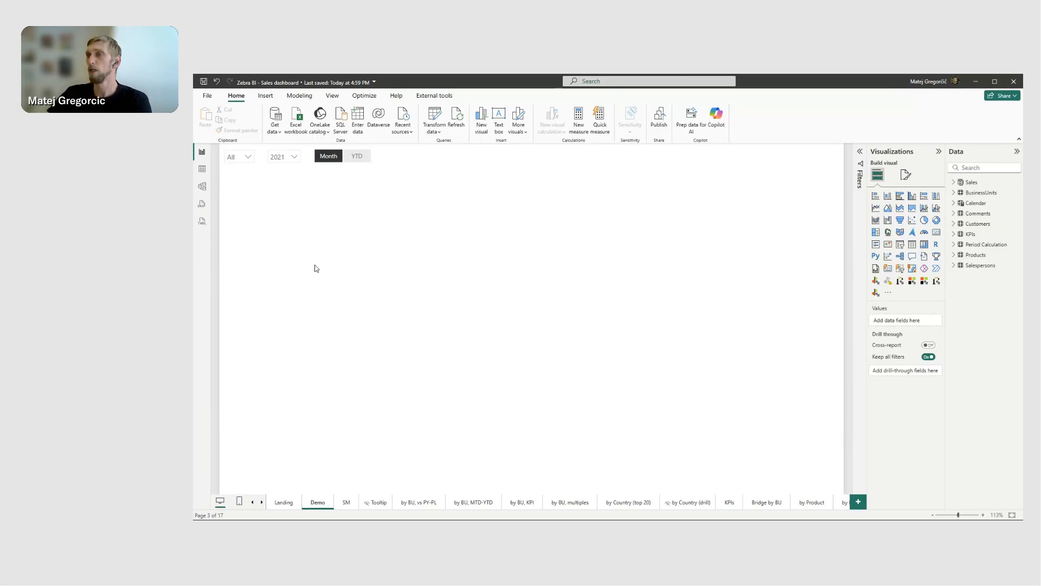
click(913, 282)
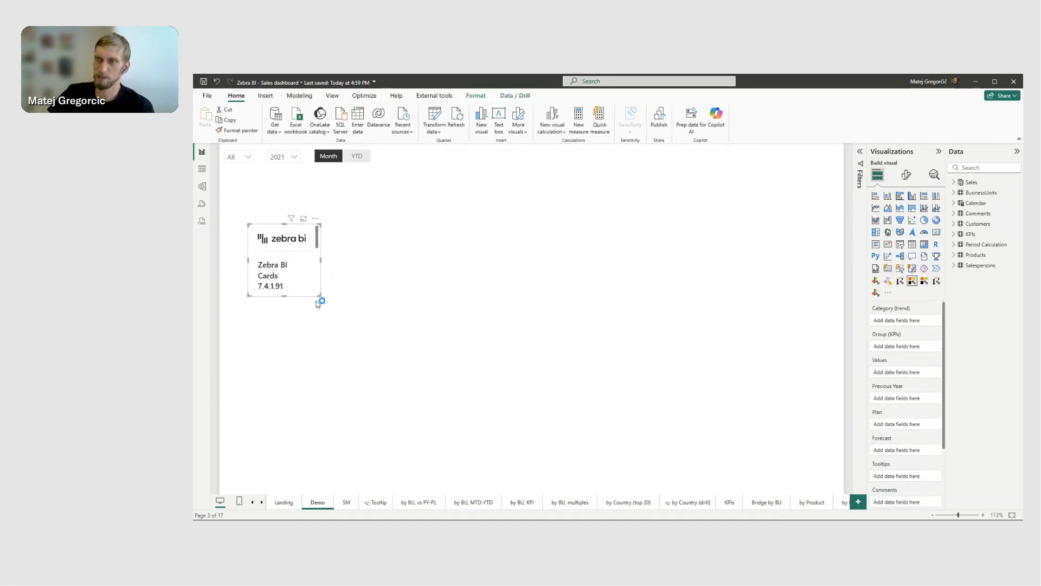
drag(320, 296, 499, 356)
drag(384, 226, 357, 174)
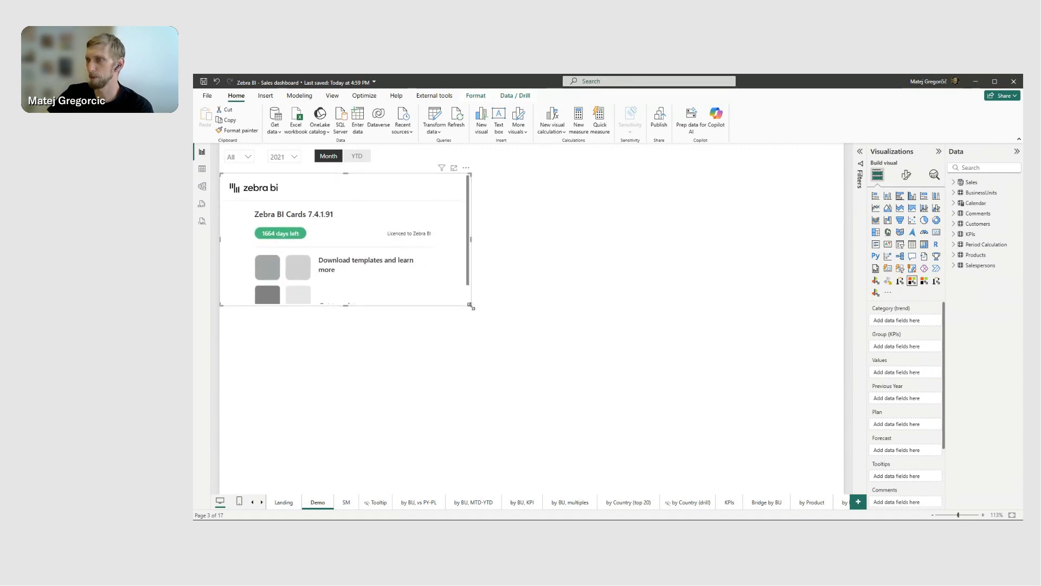
drag(472, 307, 515, 322)
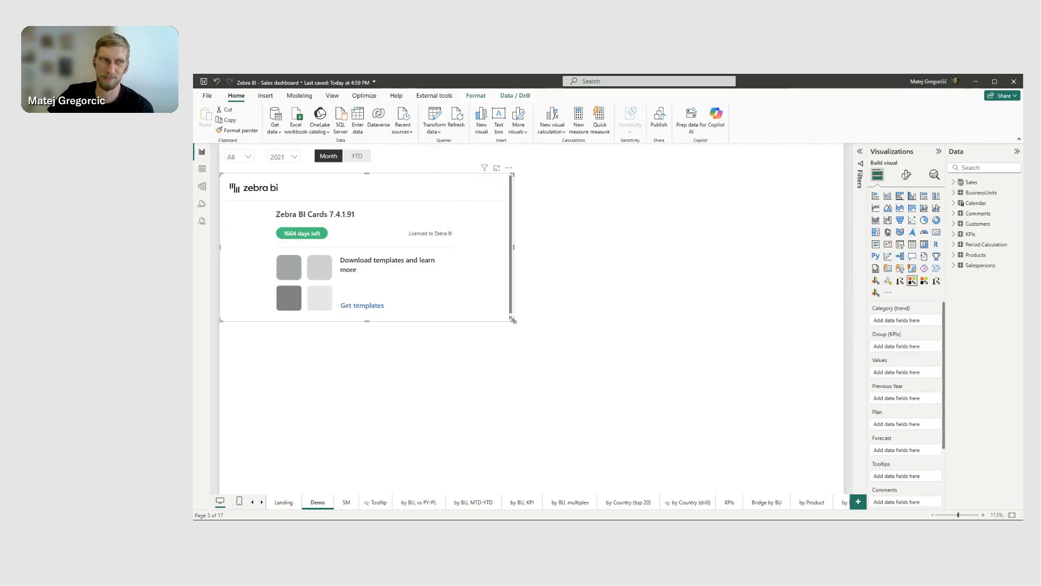
drag(512, 320, 517, 324)
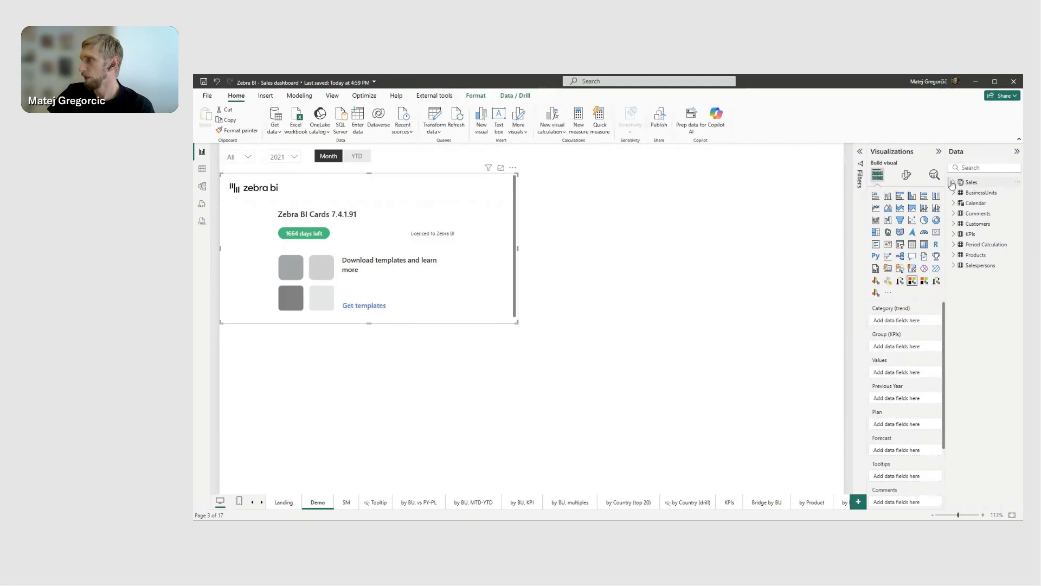
Add the AC measure from the Sales table to the values of the Zebra BI card.
click(954, 234)
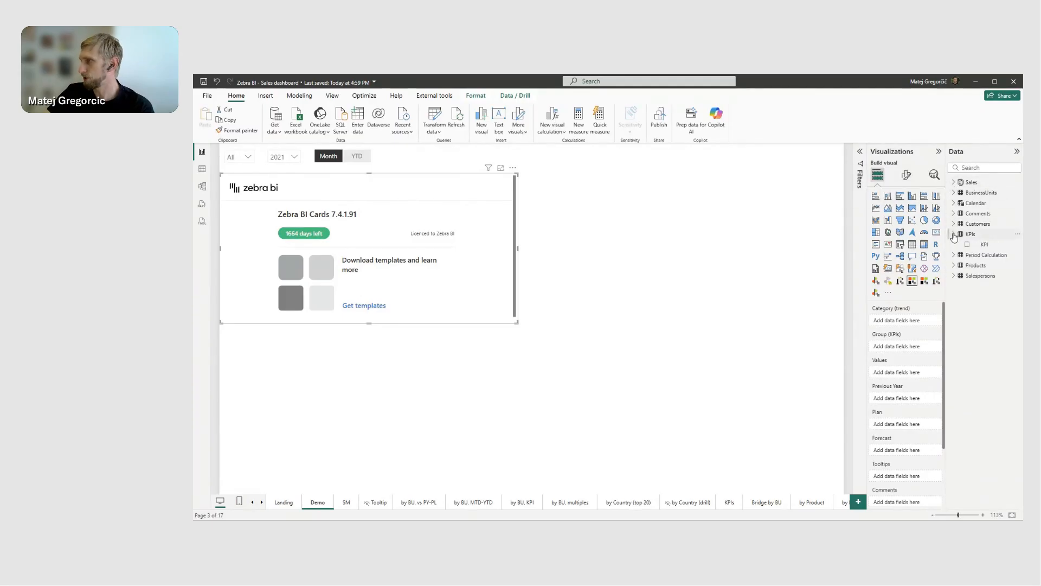
click(955, 184)
click(967, 193)
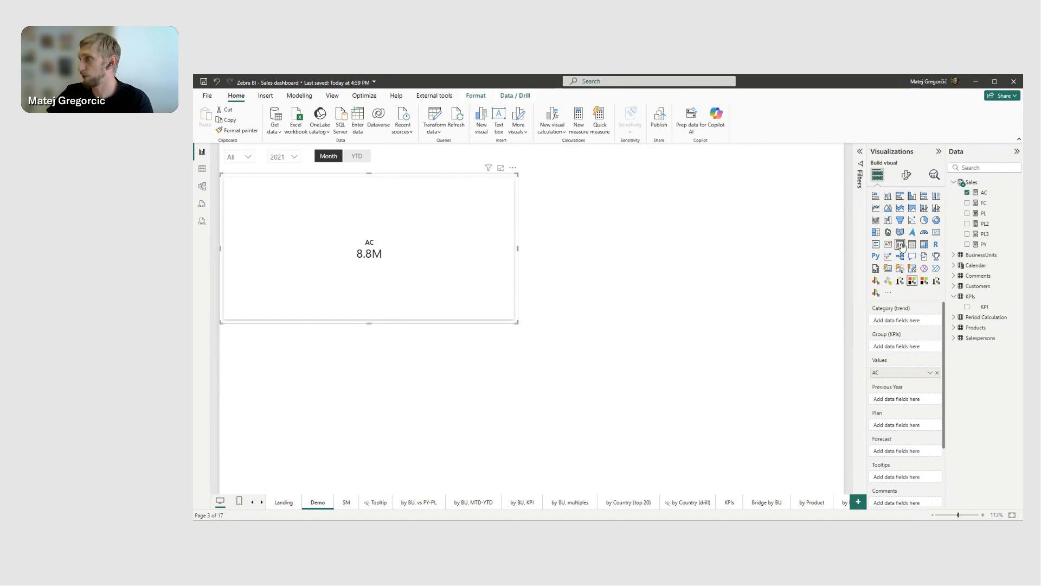
Try the built-in Card visual with PL and AC swapped in as its field, and switch back to Zebra BI Cards.
click(937, 234)
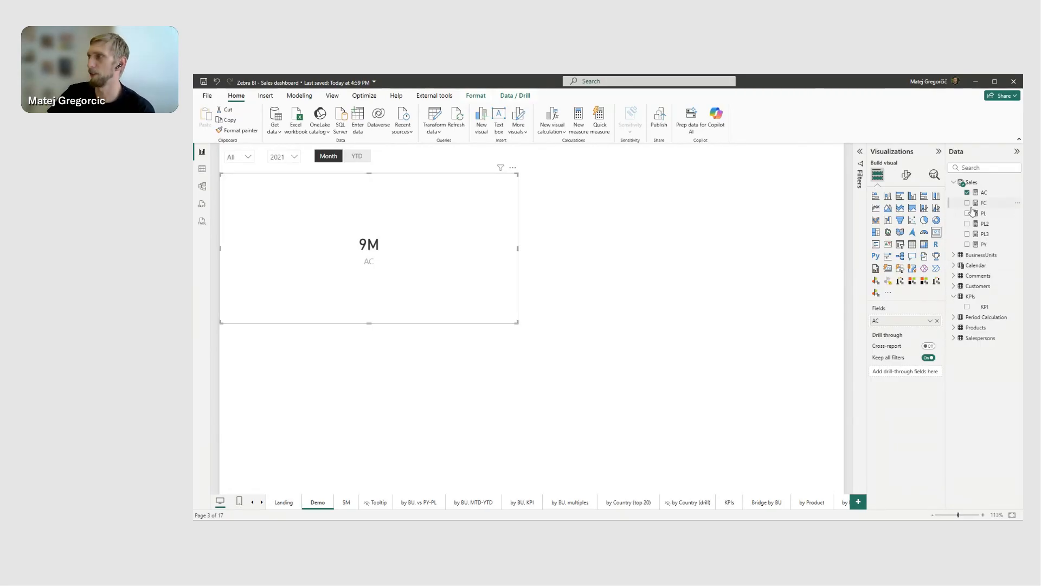
drag(976, 215, 908, 324)
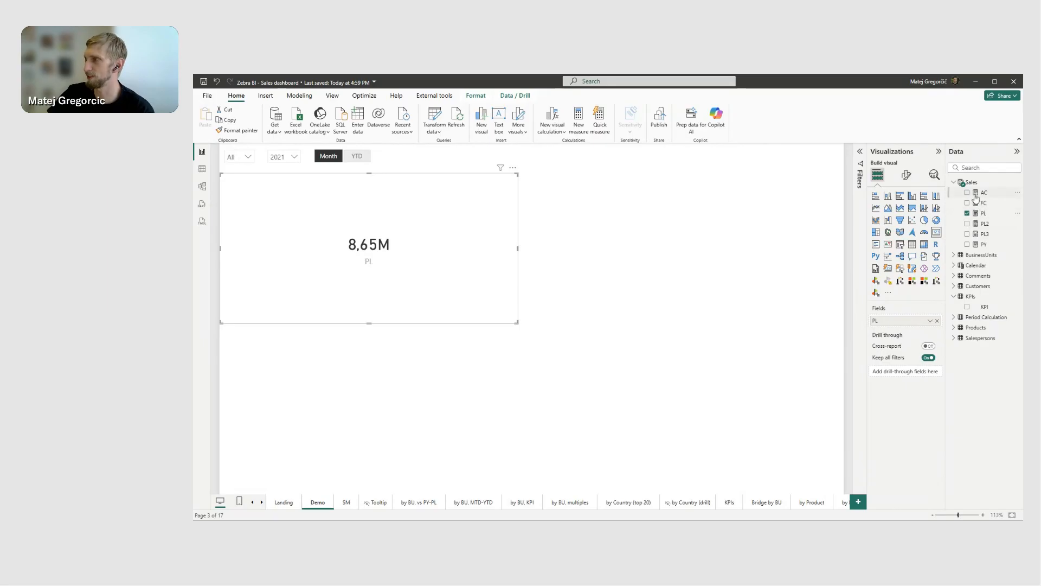
drag(977, 196, 916, 324)
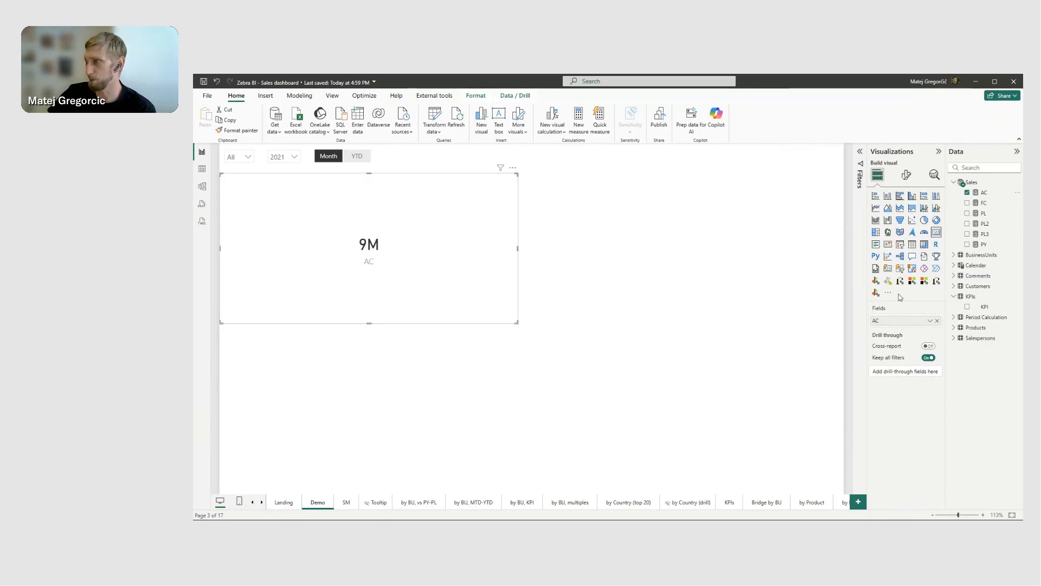
click(913, 286)
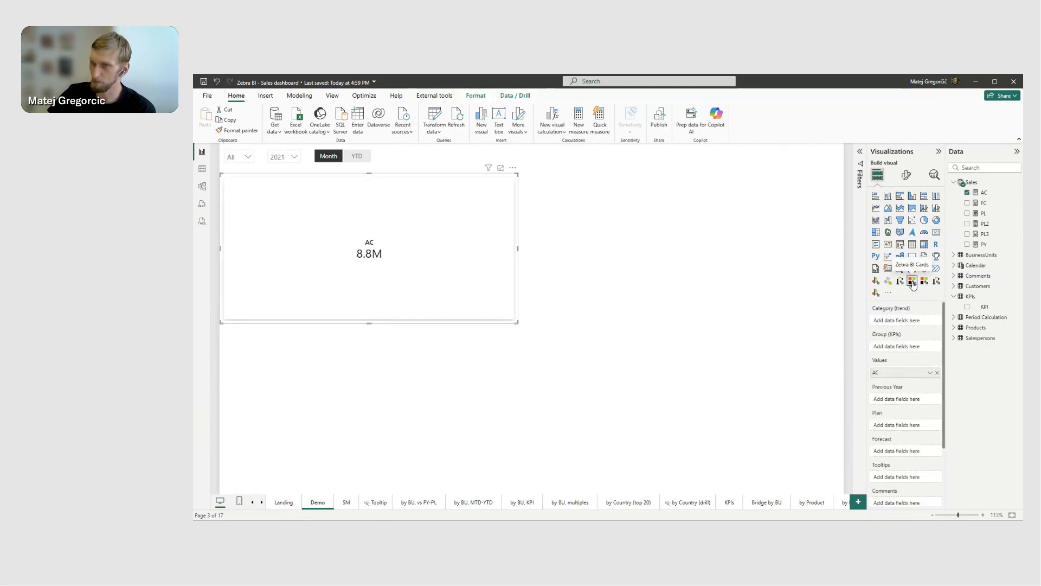
Add the PL measure as the card's comparison and expand its variance label to show the PY value with relative and absolute variances.
click(967, 214)
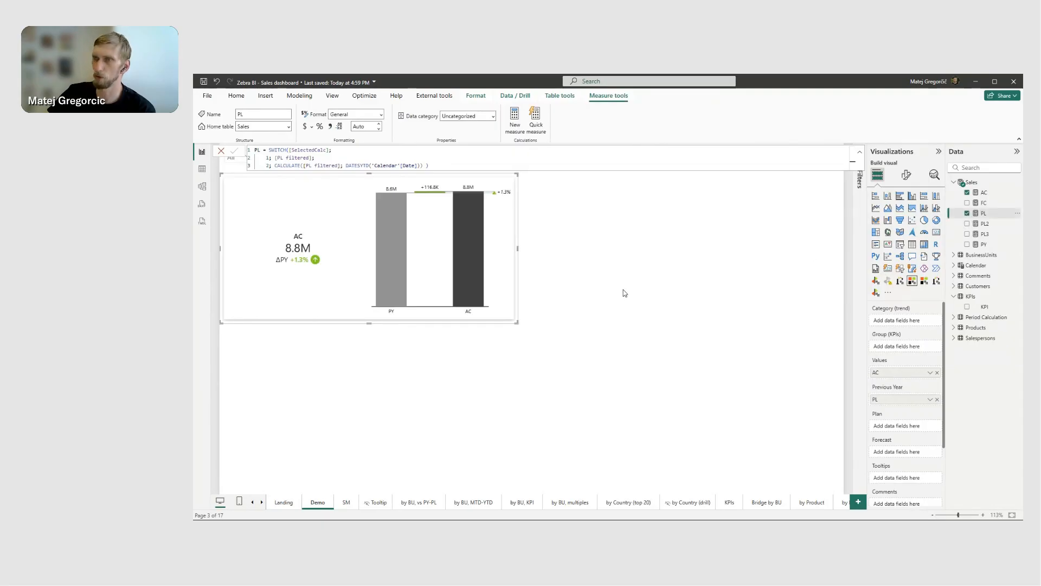
click(561, 282)
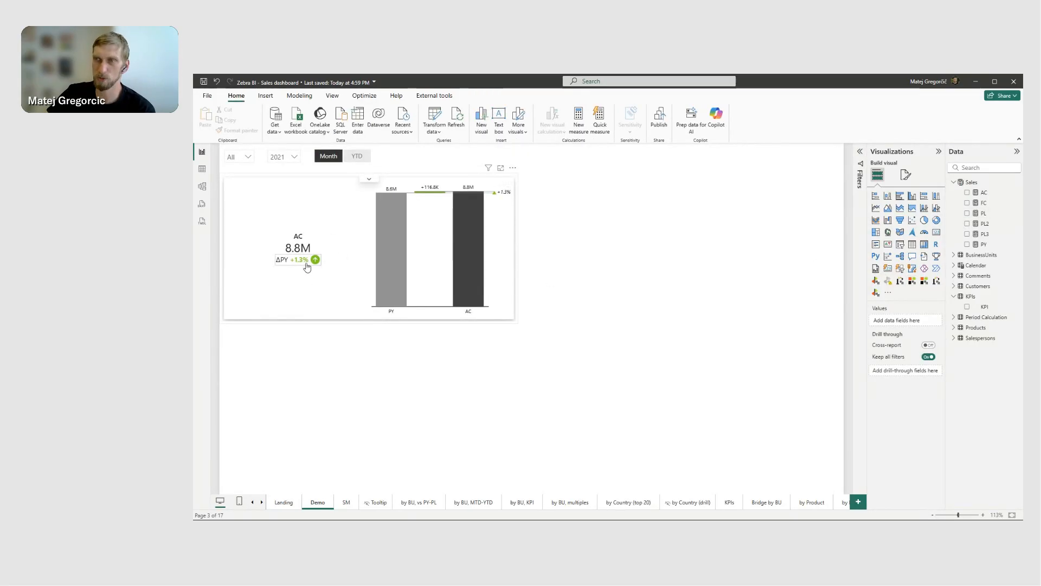
mouse_move(301, 284)
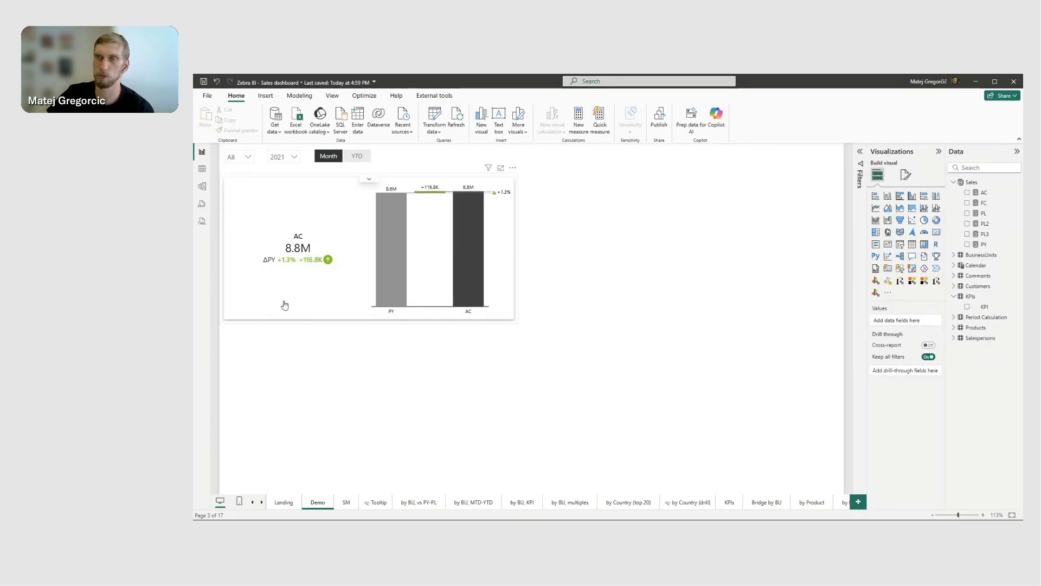
click(300, 264)
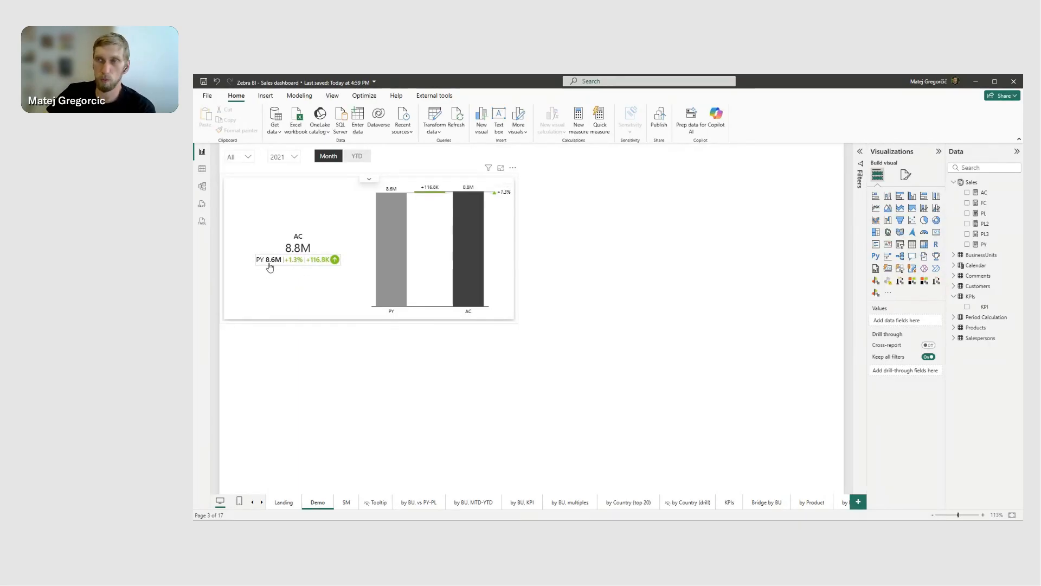
mouse_move(276, 272)
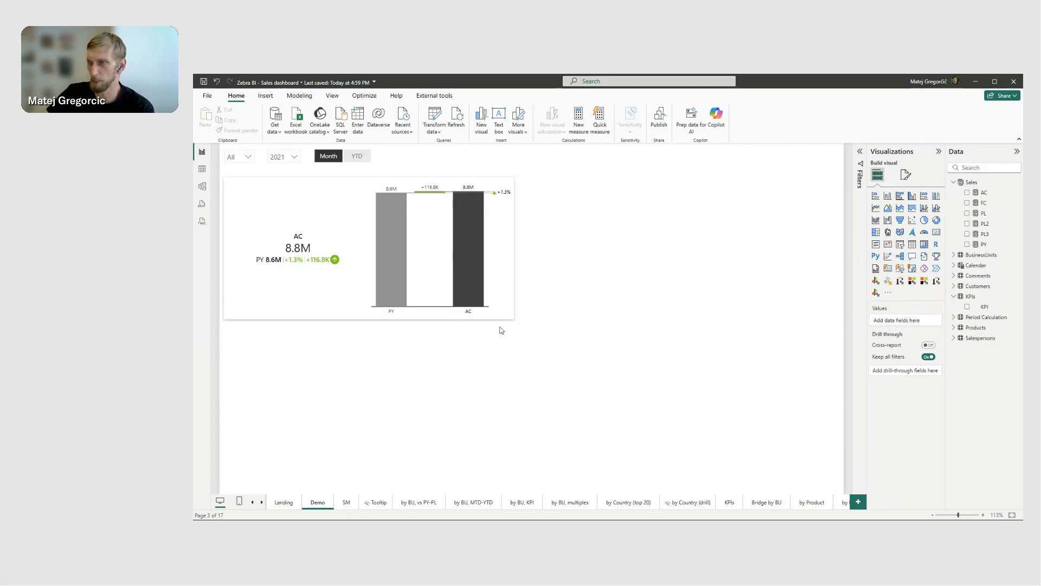
Split the visual into one card per KPI using the KPI field as group, and enlarge the visual across the page.
click(516, 323)
drag(517, 324, 521, 330)
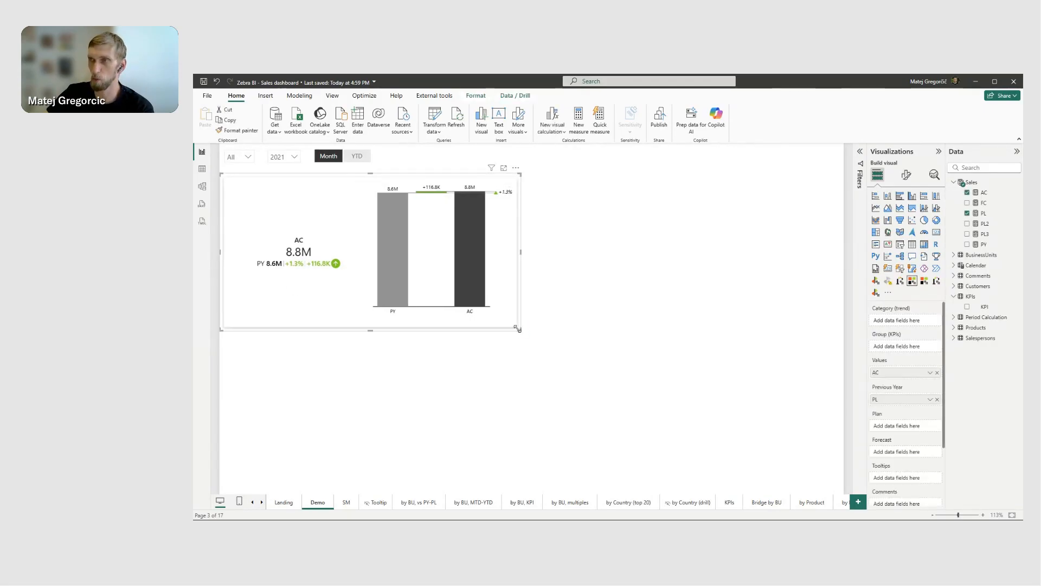
click(468, 248)
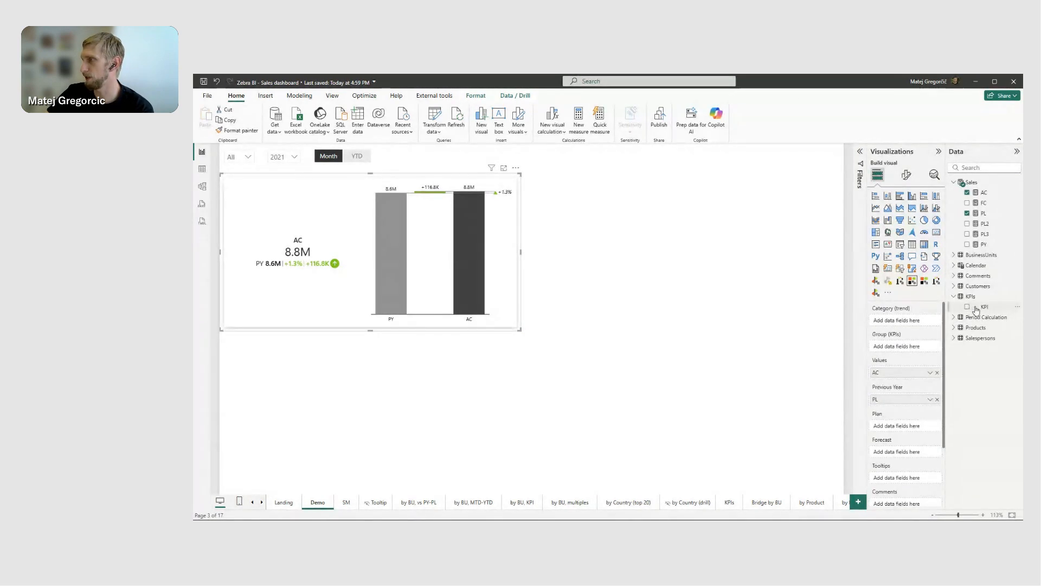
drag(973, 311, 915, 354)
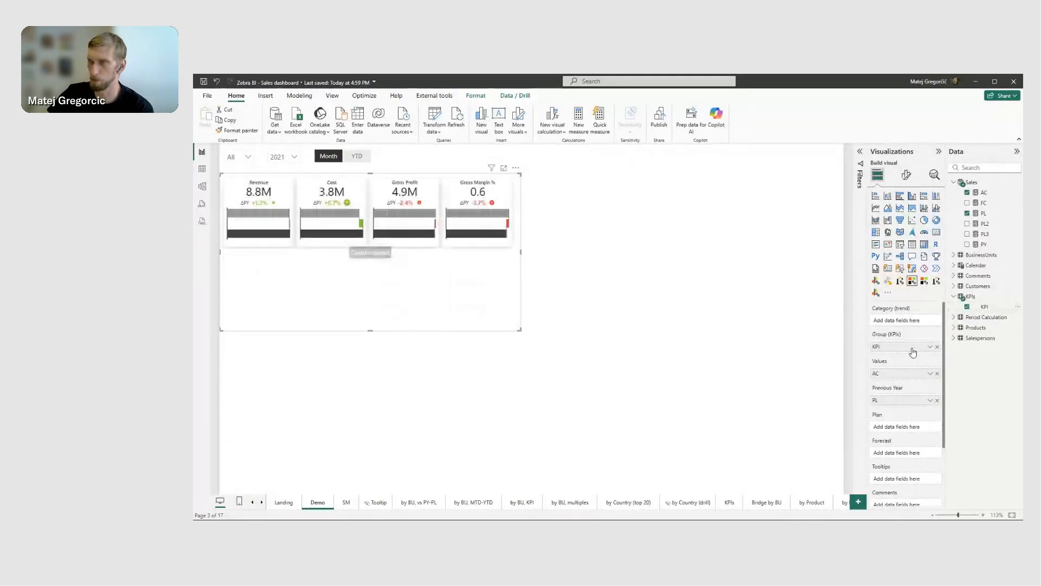
drag(519, 328, 675, 354)
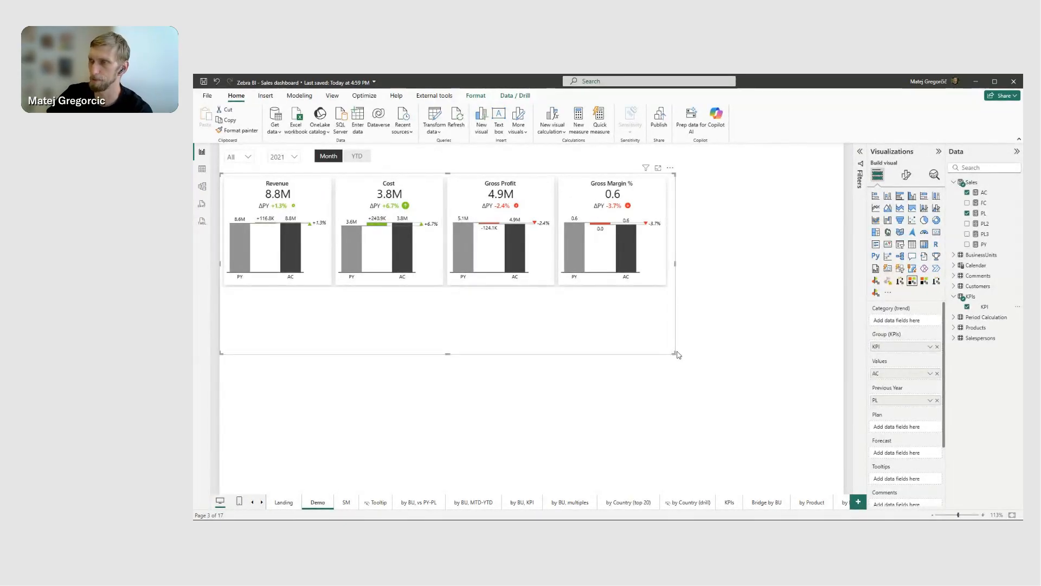
drag(675, 353, 708, 365)
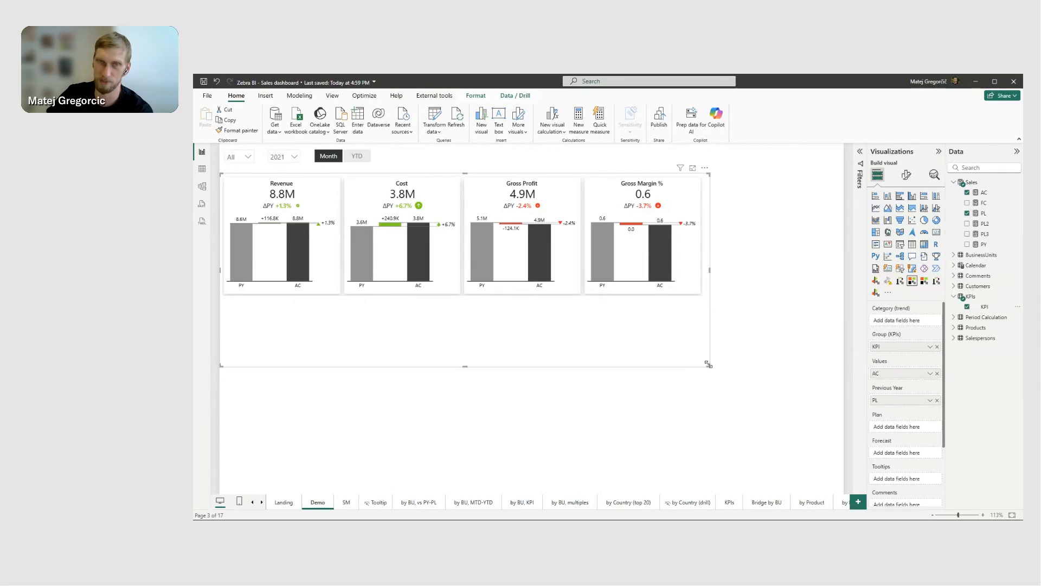
drag(708, 364, 748, 387)
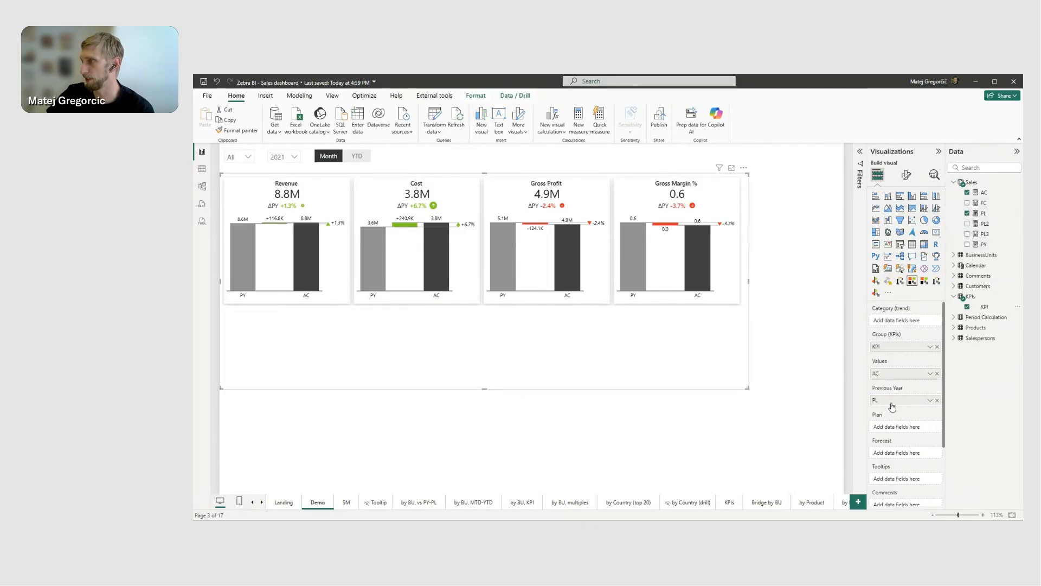
Move the PL measure from Previous Year to Plan and add the PY measure as Previous Year.
drag(893, 402, 897, 430)
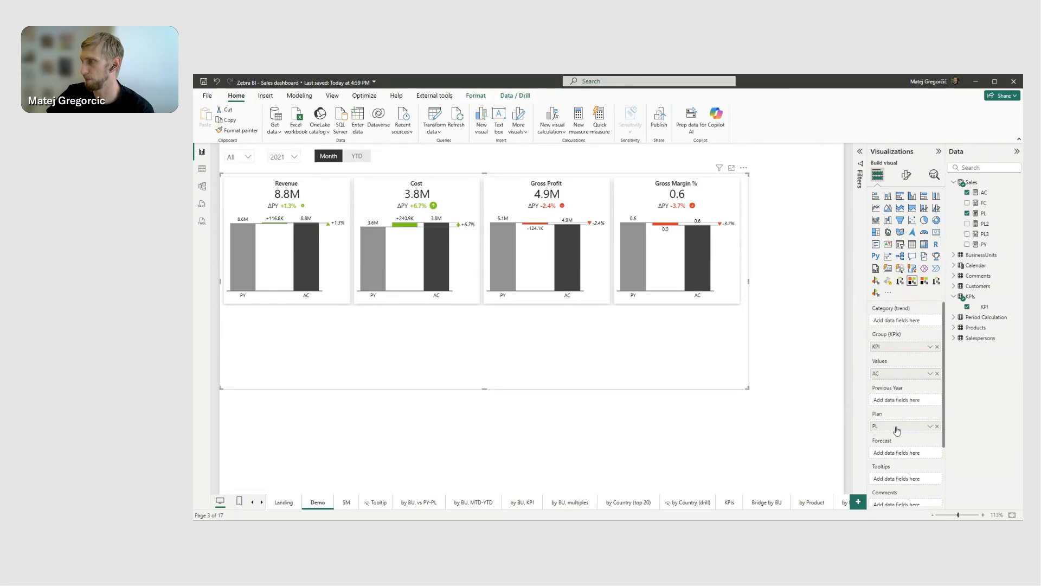
click(967, 245)
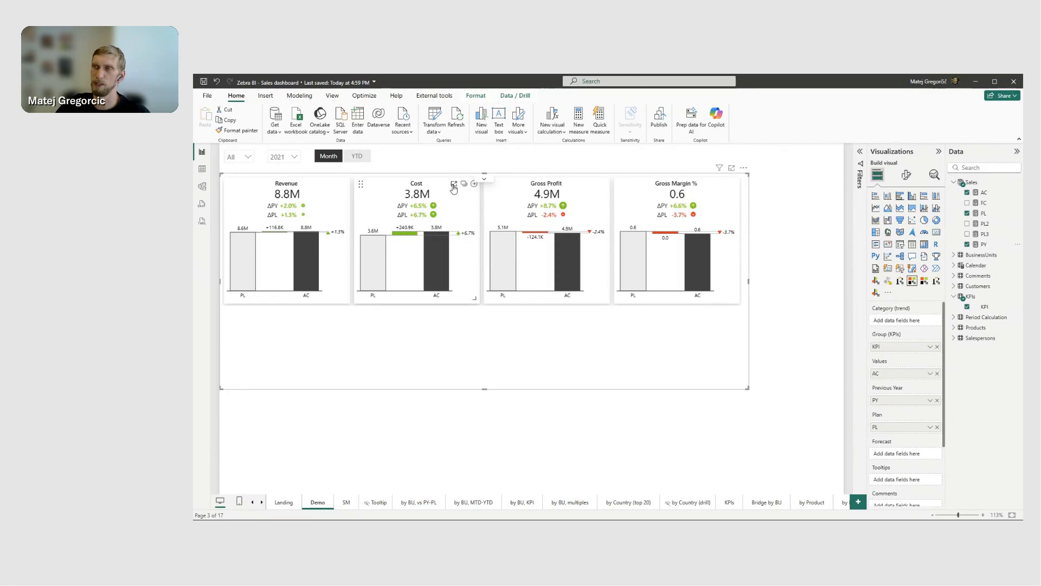
Invert the Cost KPI in its card settings and return to the report.
click(453, 186)
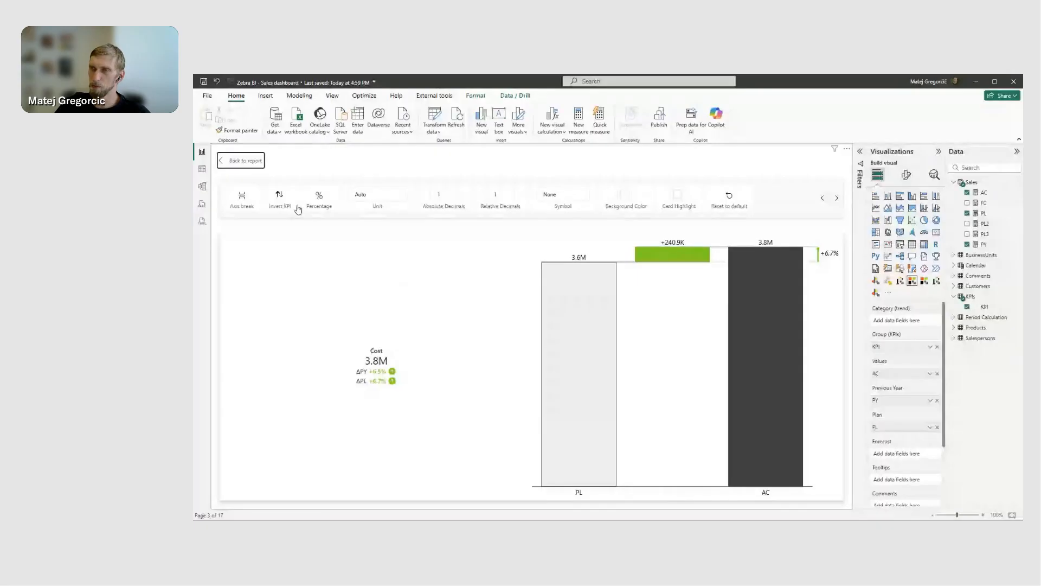
click(278, 198)
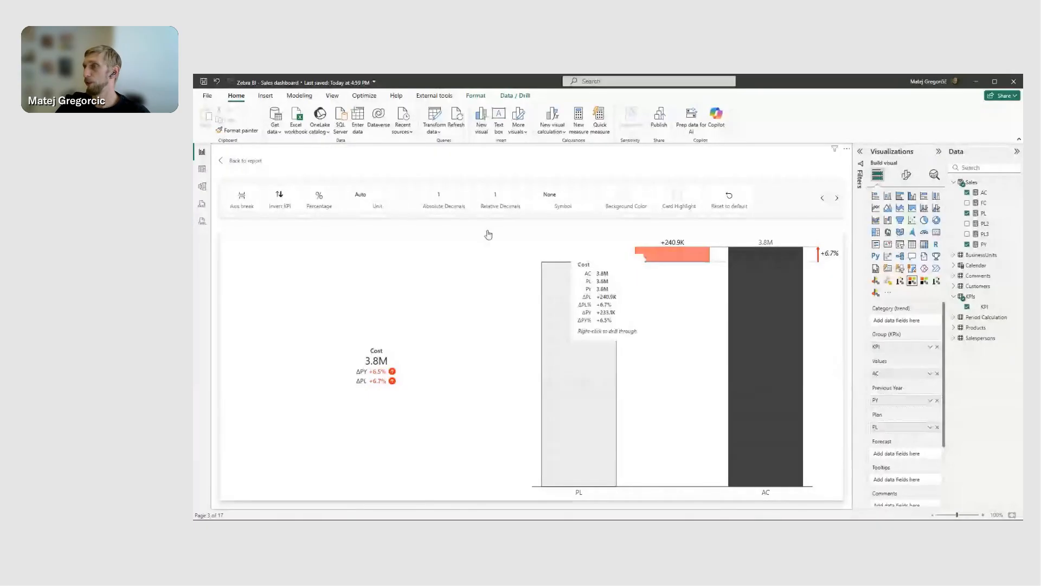
click(242, 162)
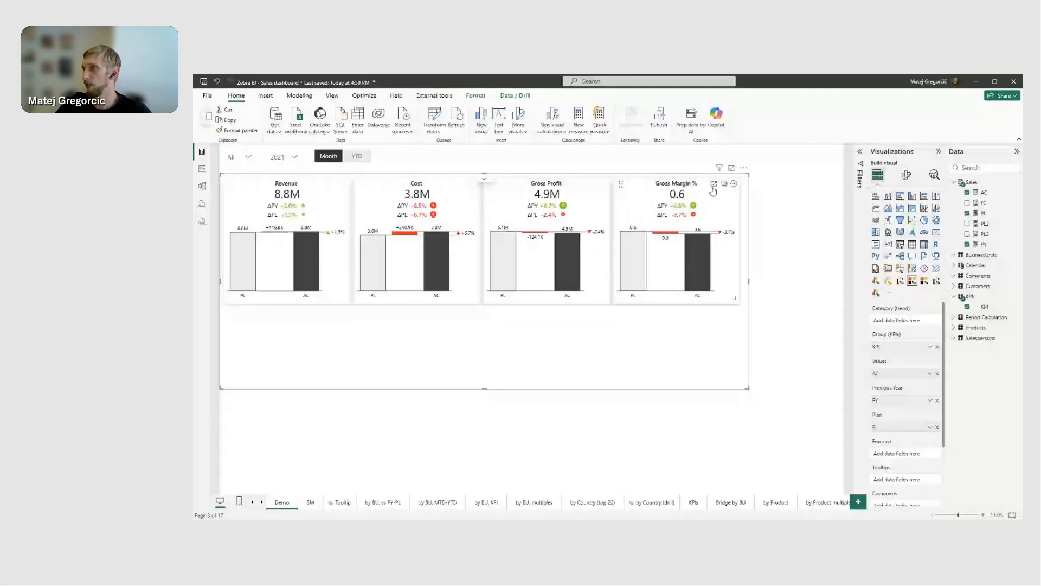
Format the Gross Margin % card as a percentage and reduce the size of the cards visual.
click(714, 185)
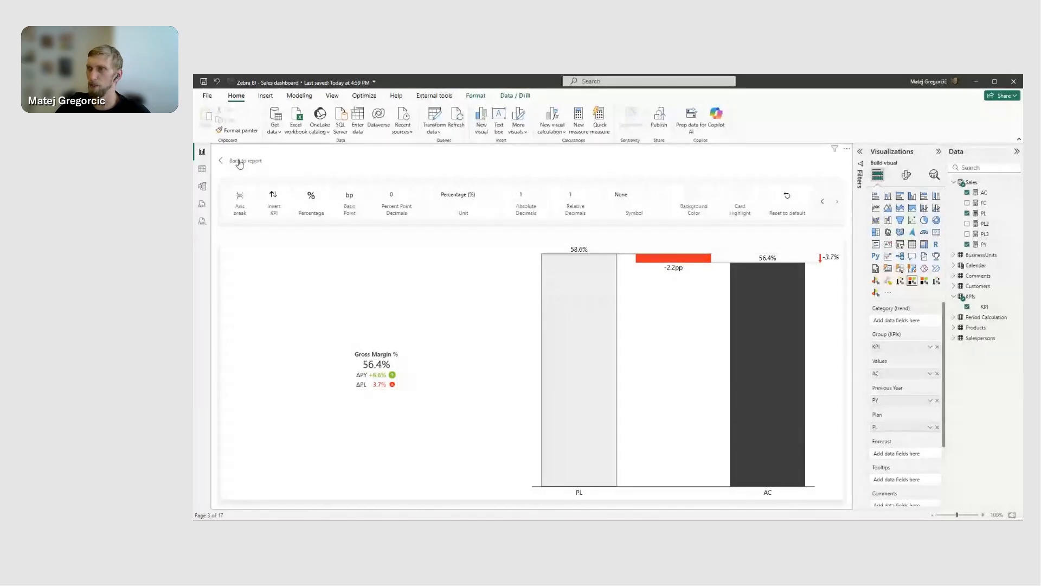
click(239, 162)
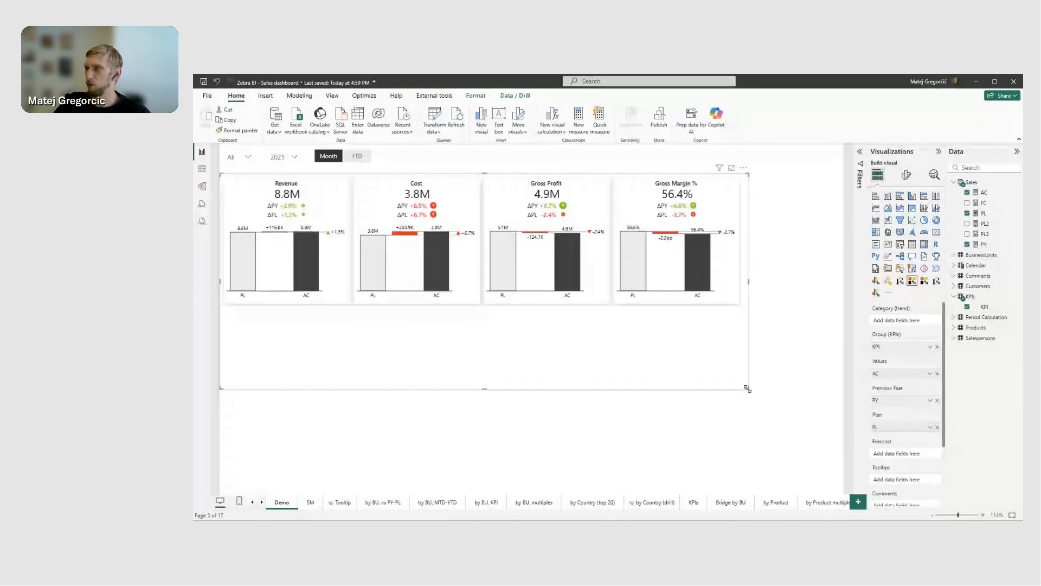
drag(747, 387, 658, 369)
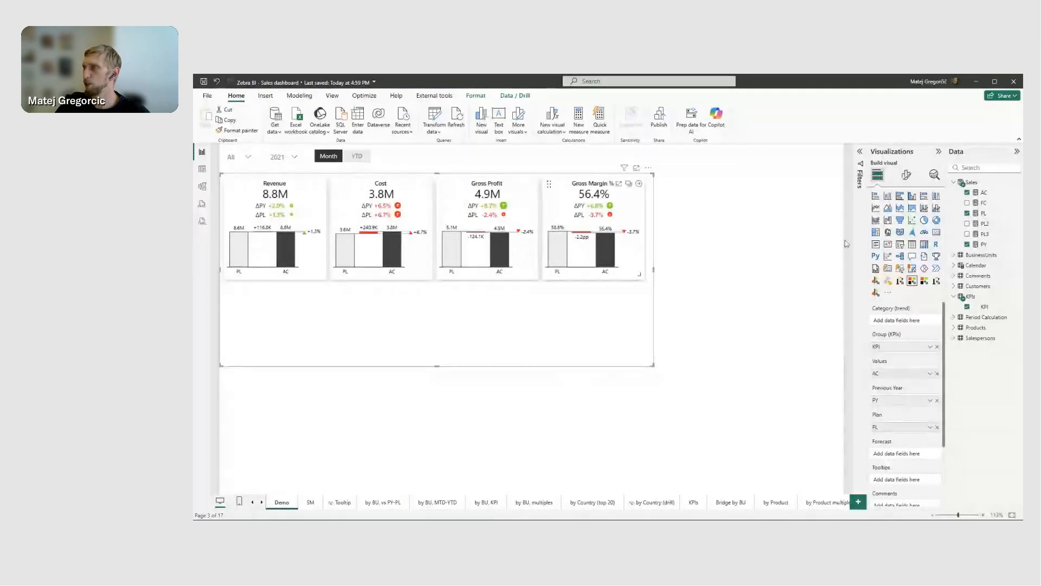
Suppress the charts in the KPI cards and shrink the cards visual to fit the compact cards.
click(903, 185)
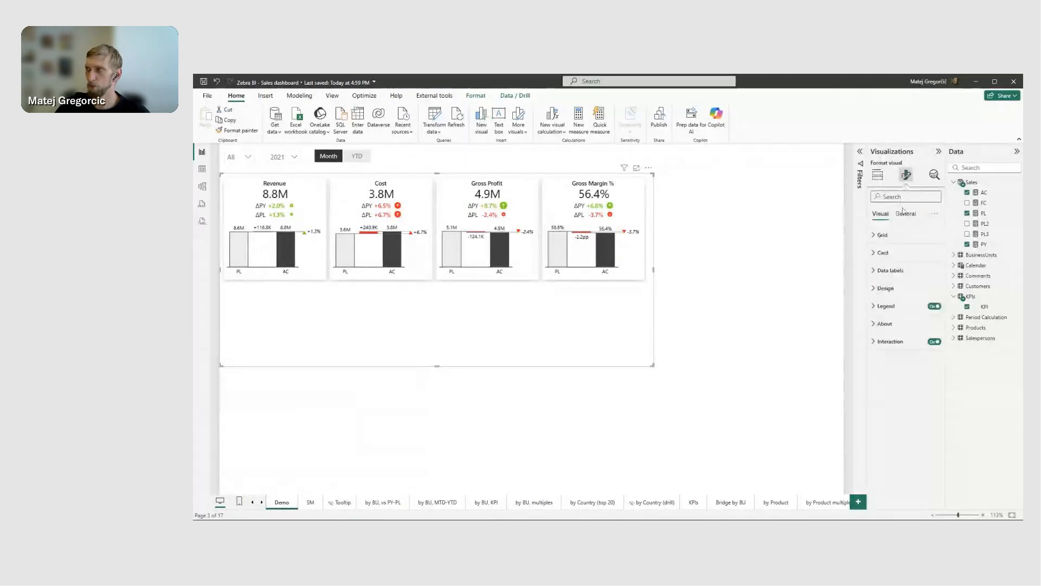
click(892, 239)
click(883, 253)
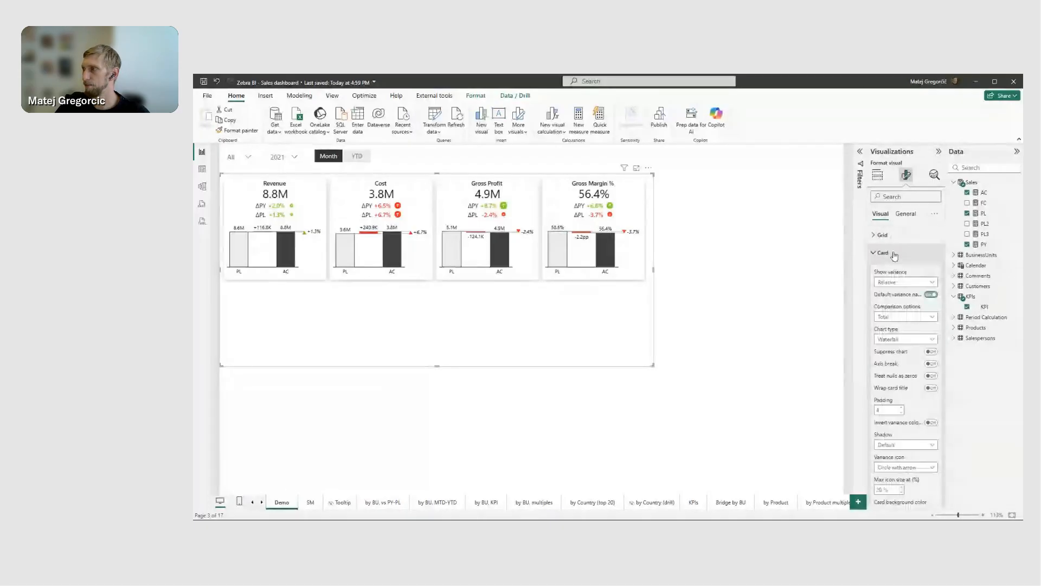
click(930, 351)
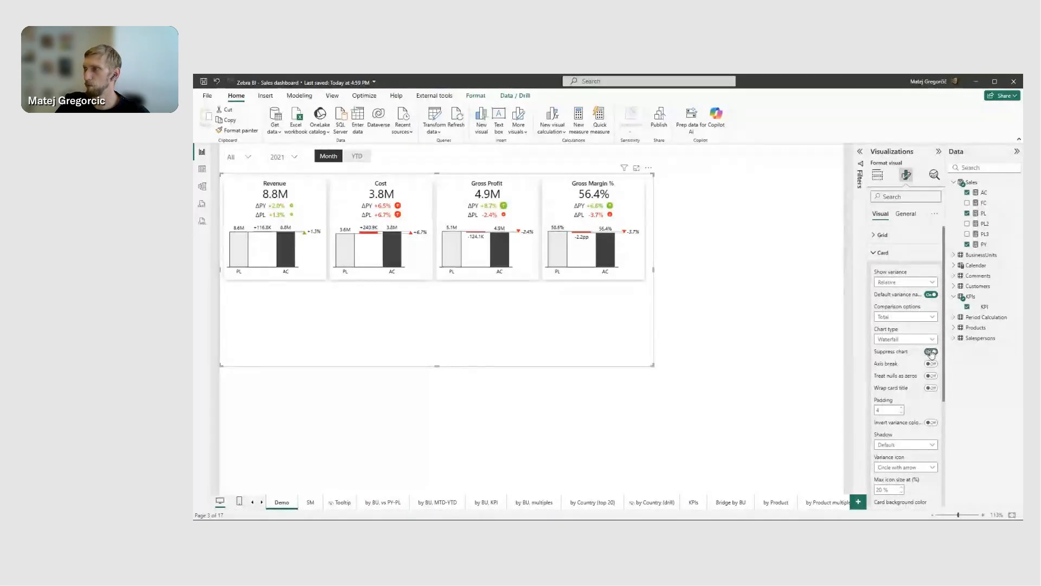
drag(652, 366, 588, 277)
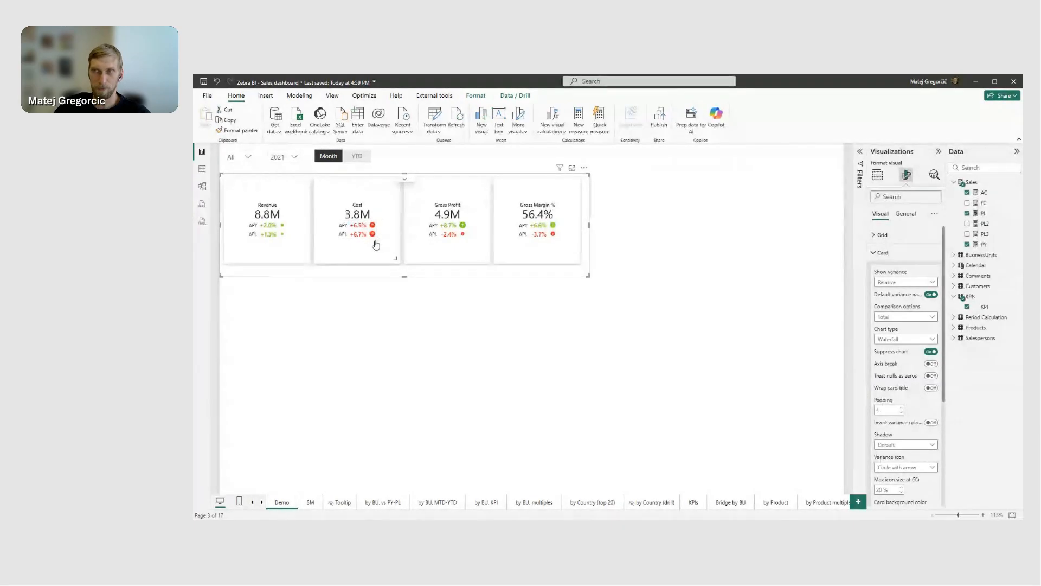
Show absolute variances beside the relative ones on the Cost card and narrow the cards visual further.
click(362, 240)
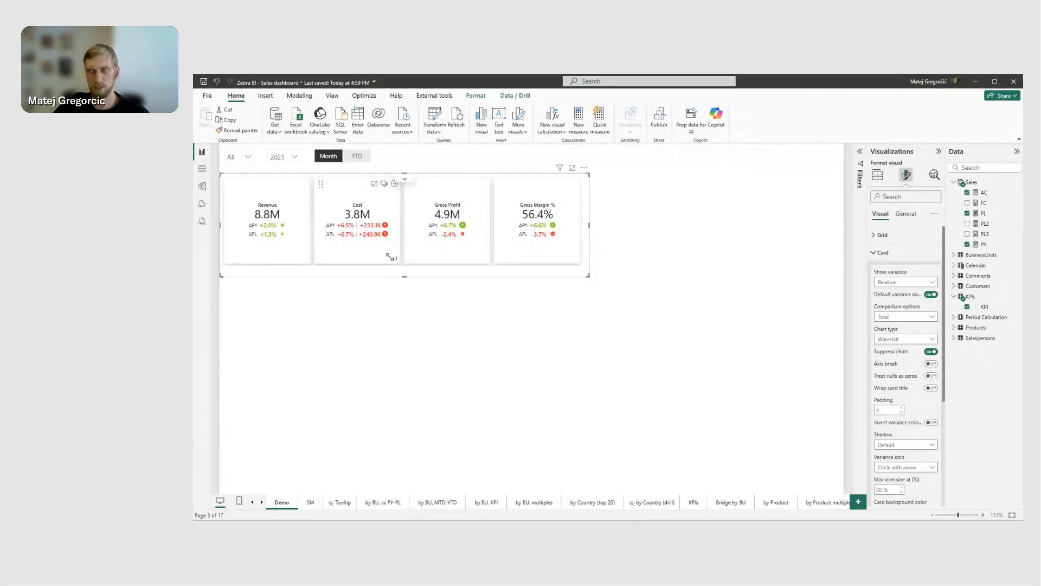
drag(589, 275, 556, 275)
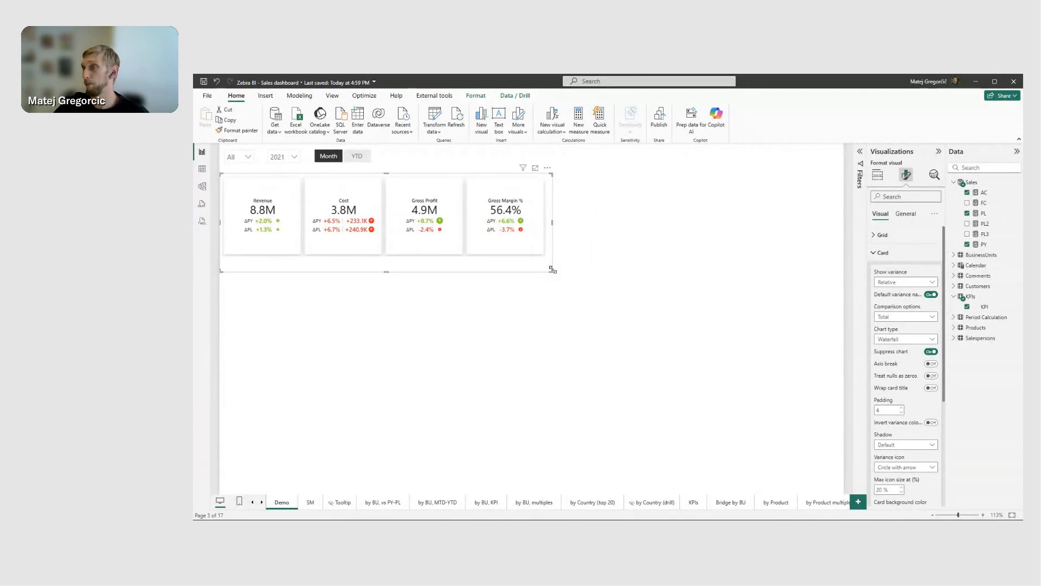
click(479, 292)
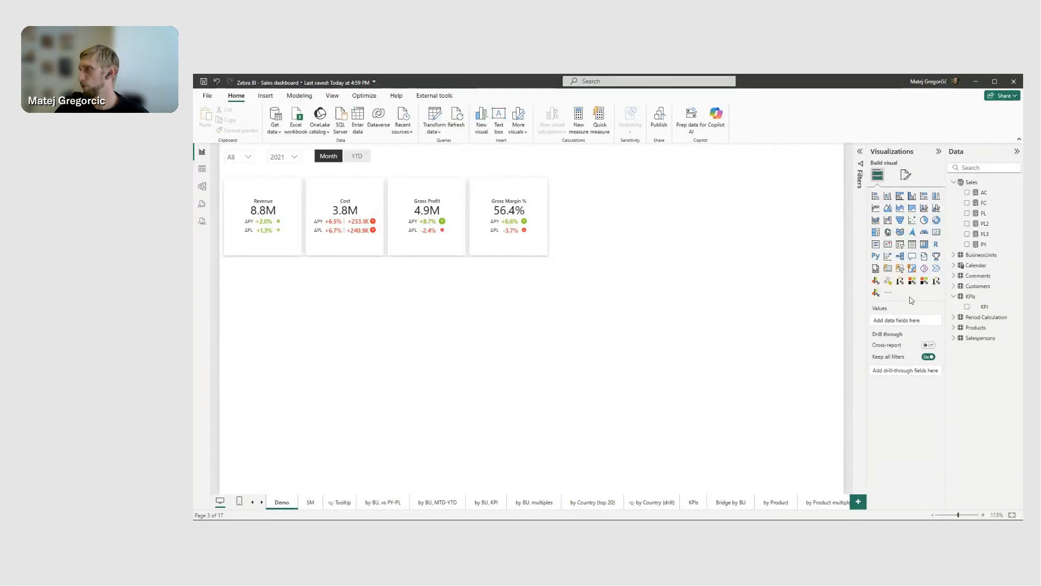
Insert a Zebra BI Charts visual and fit it into the empty area beside the KPI cards.
click(900, 281)
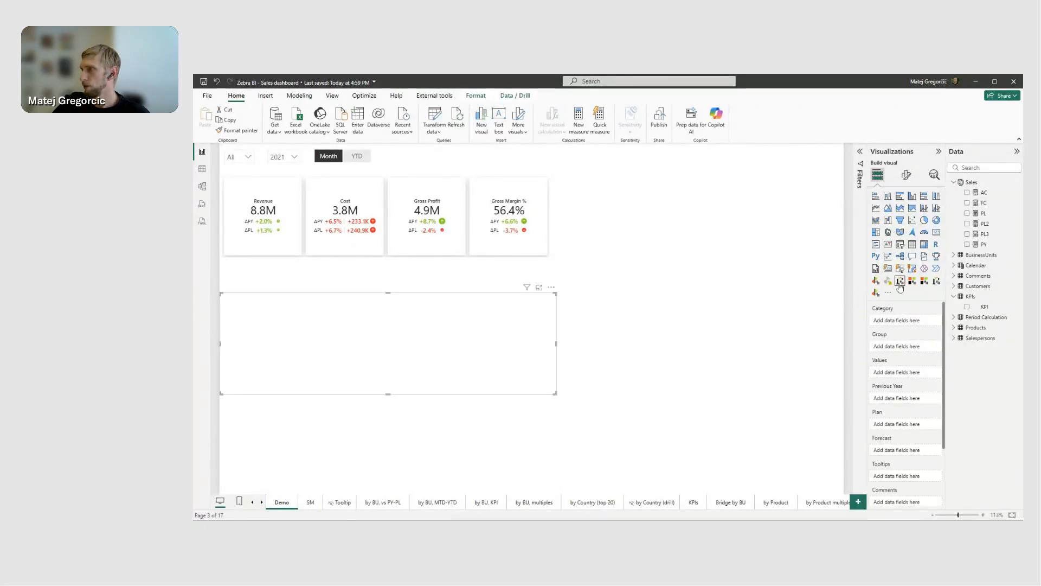
drag(448, 295, 735, 227)
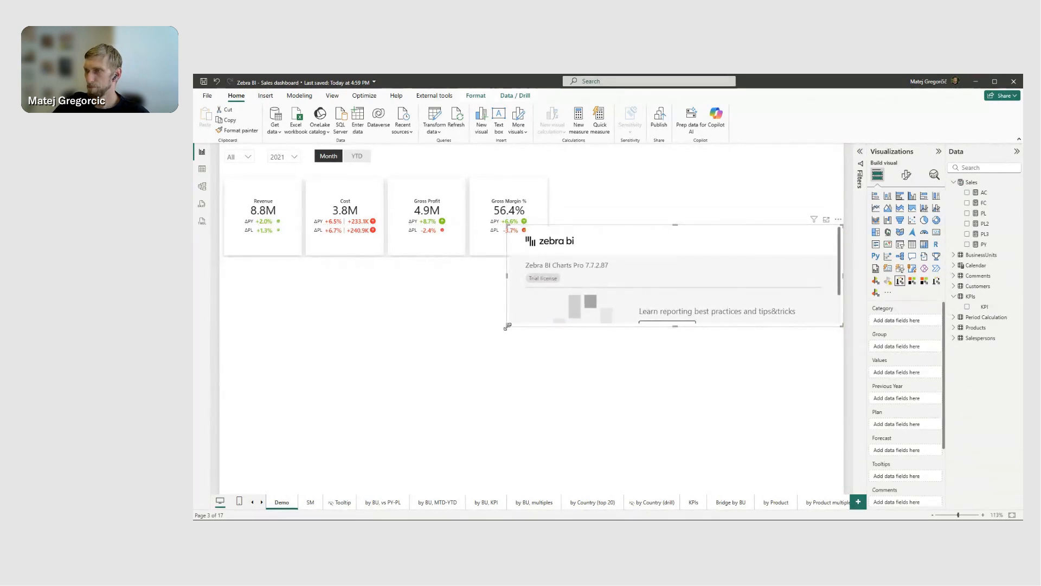
drag(508, 326, 560, 332)
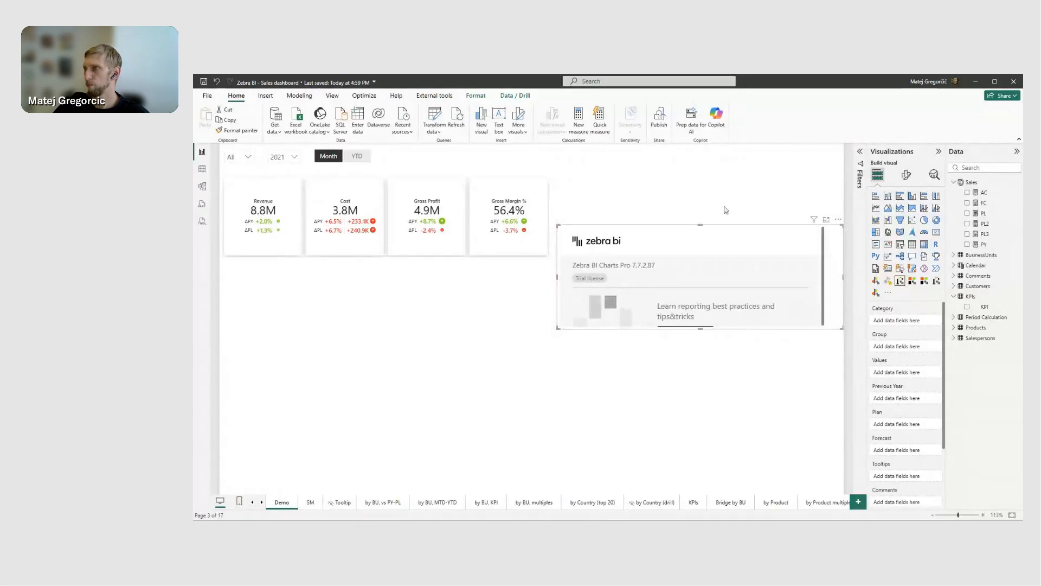
drag(699, 224, 695, 177)
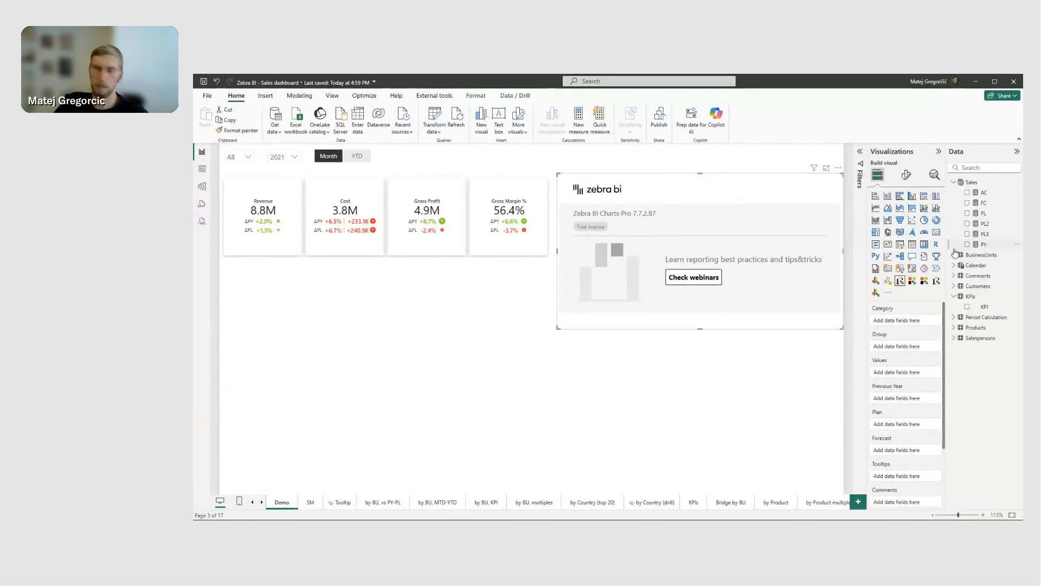
Add AC as Values, PY as Previous Year and PL as Plan to the new chart, and adjust its height slightly.
click(968, 193)
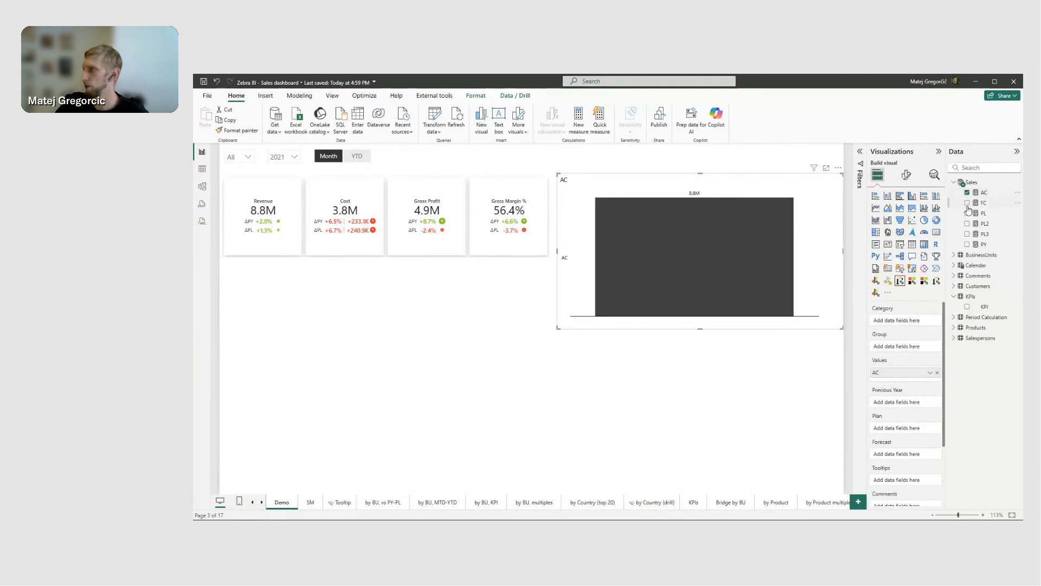
click(968, 244)
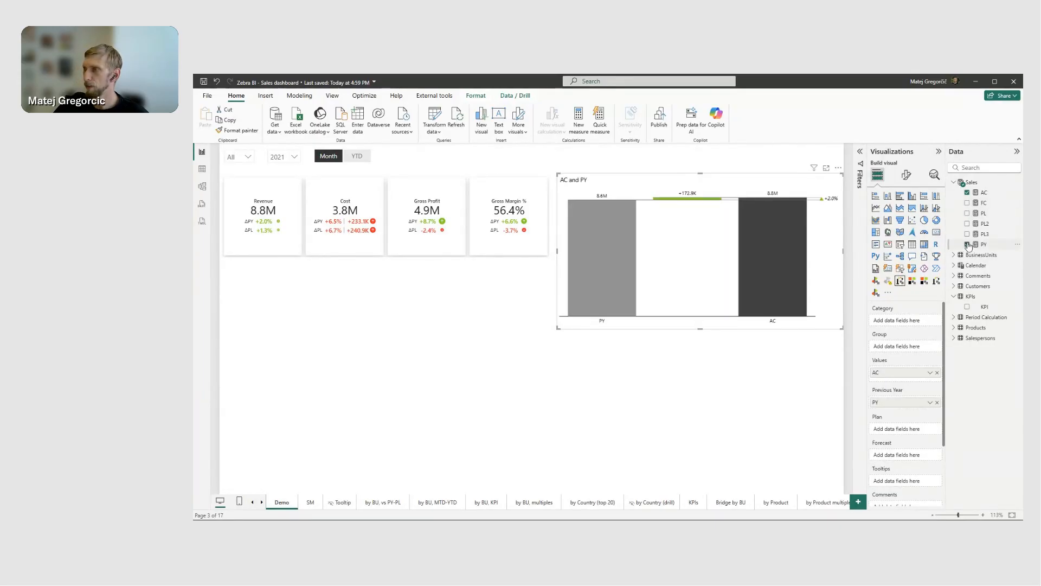
click(967, 214)
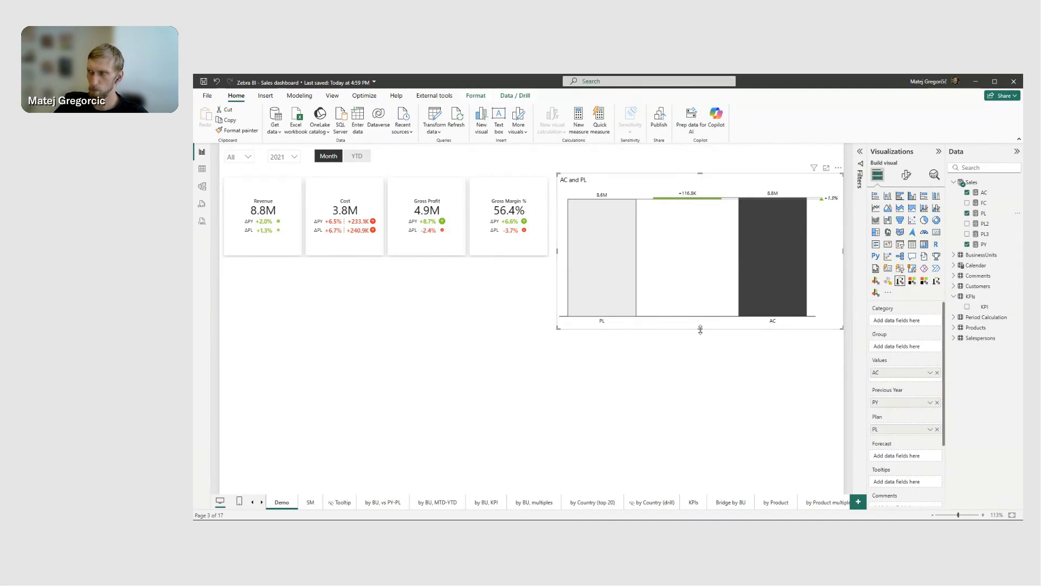
mouse_move(701, 329)
mouse_down()
mouse_move(692, 257)
mouse_move(707, 300)
mouse_move(704, 426)
mouse_move(690, 329)
mouse_up()
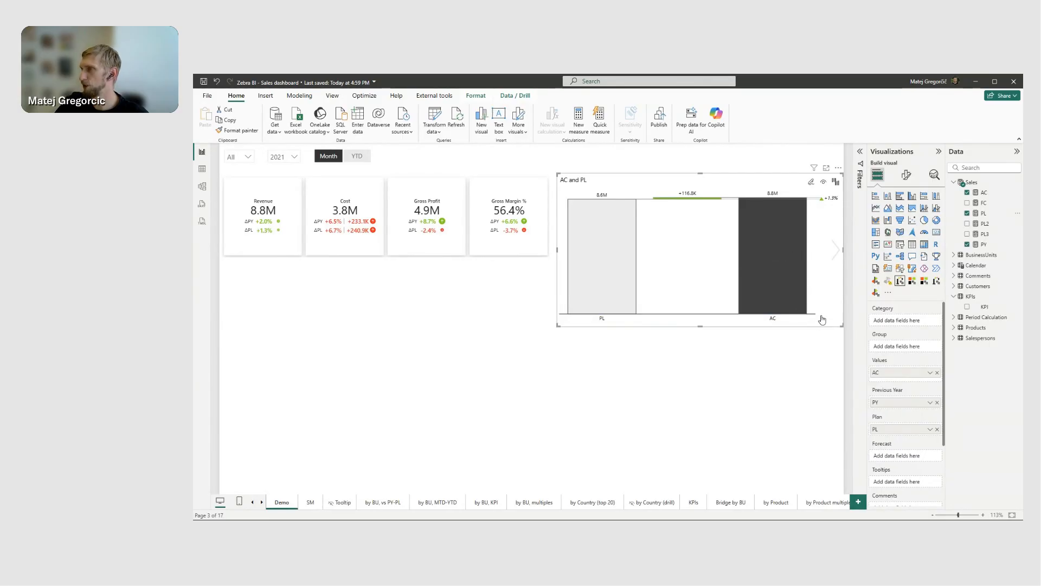
Set Month from the Calendar table as the chart's category and fine-tune the chart's height.
click(954, 266)
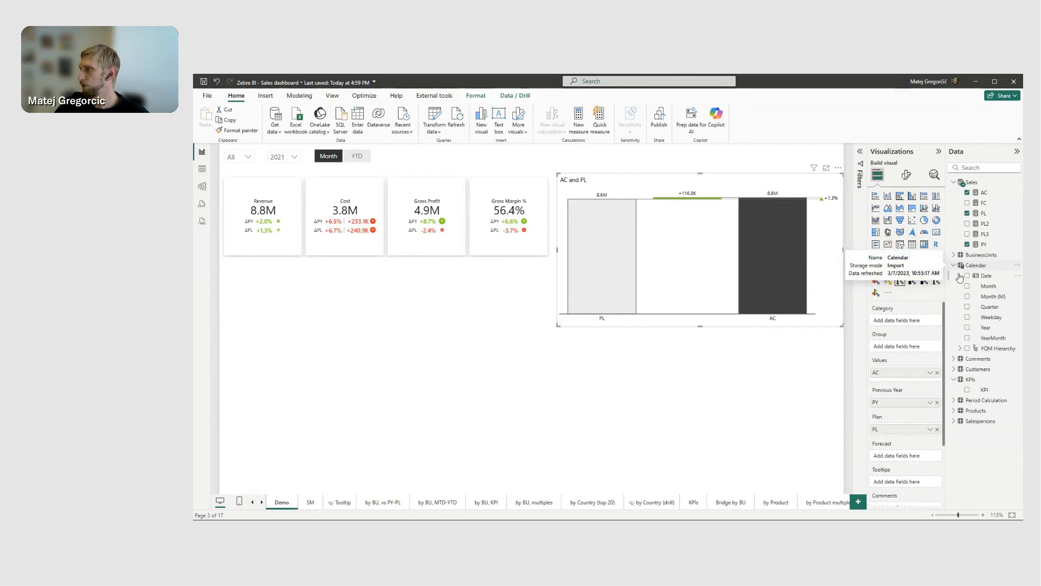
drag(989, 288, 919, 326)
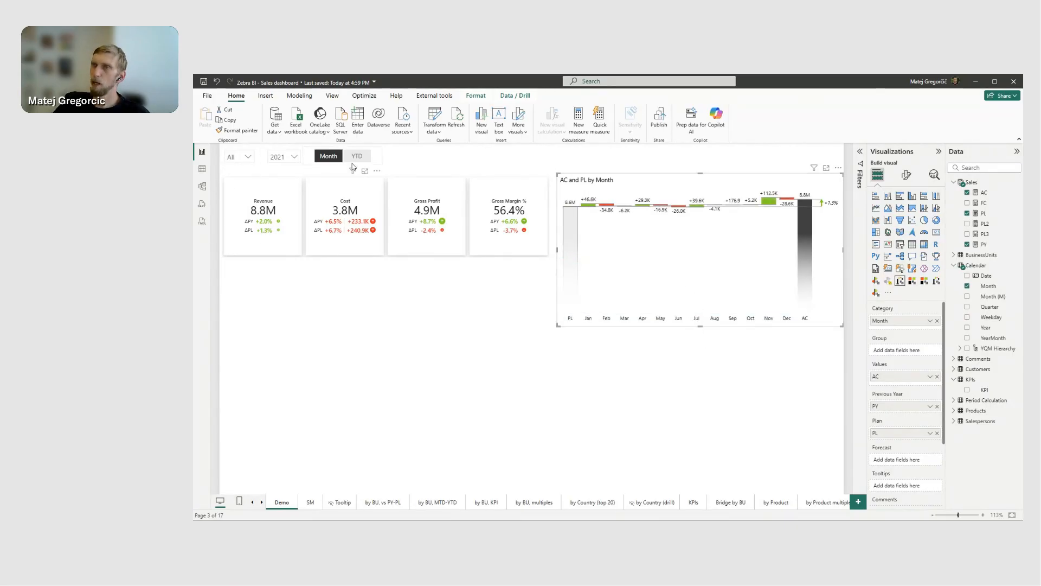
click(325, 158)
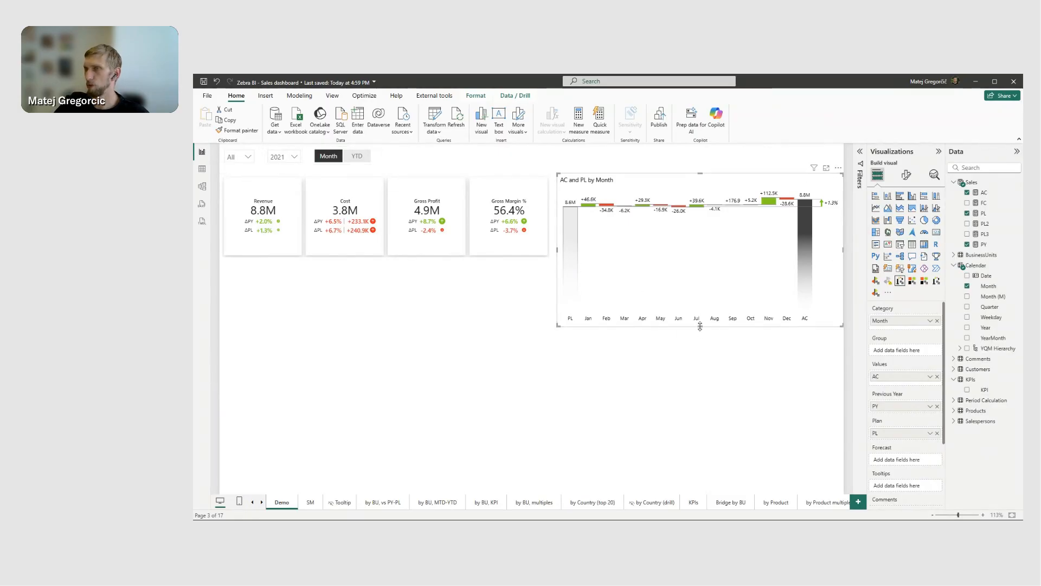
mouse_move(699, 326)
mouse_down()
mouse_move(697, 336)
mouse_move(696, 328)
mouse_up()
Try the native 100% stacked column chart for the monthly data and return to Zebra BI Charts.
mouse_move(836, 258)
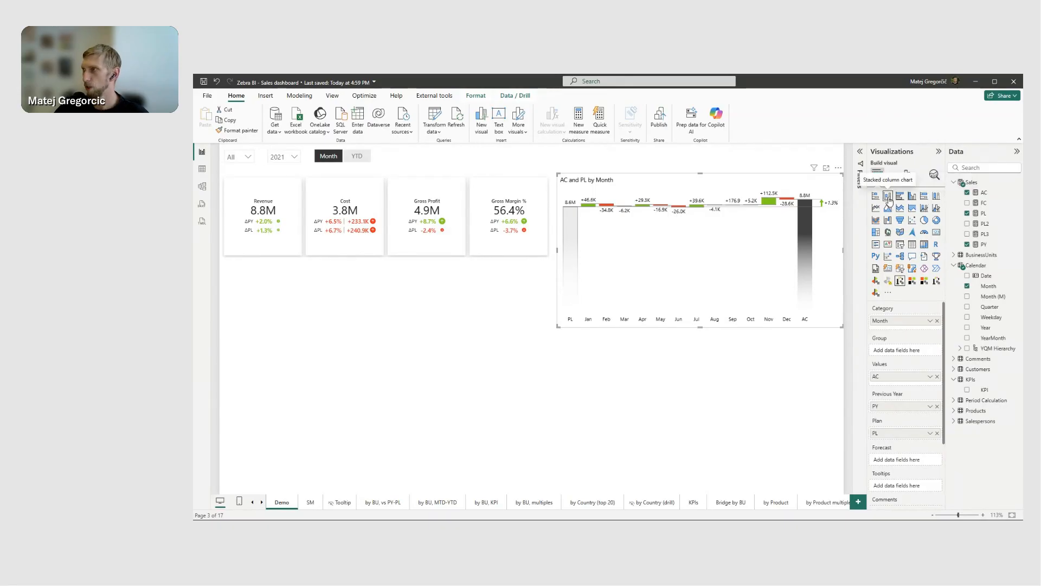
click(935, 199)
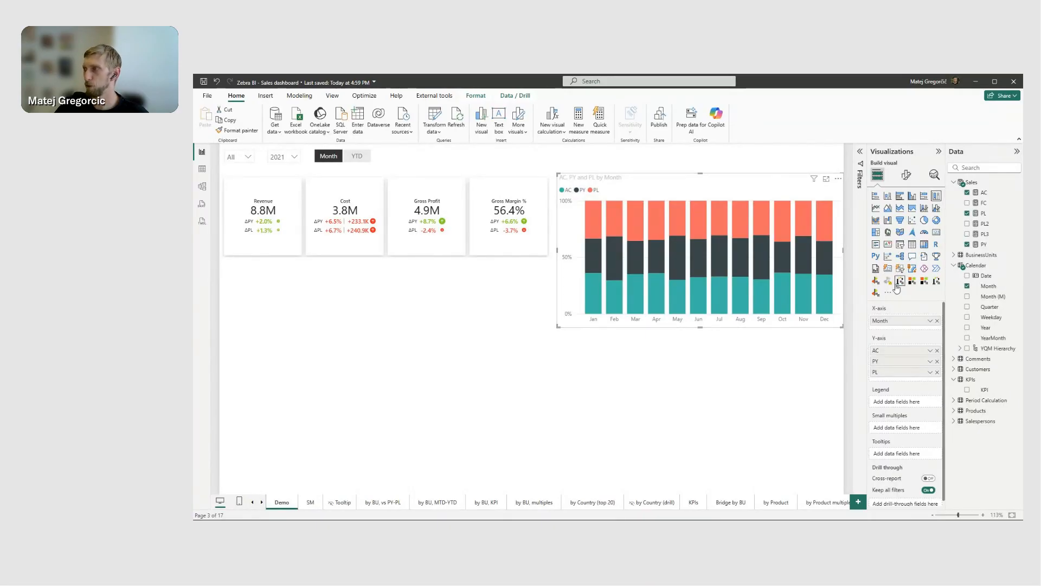
click(899, 282)
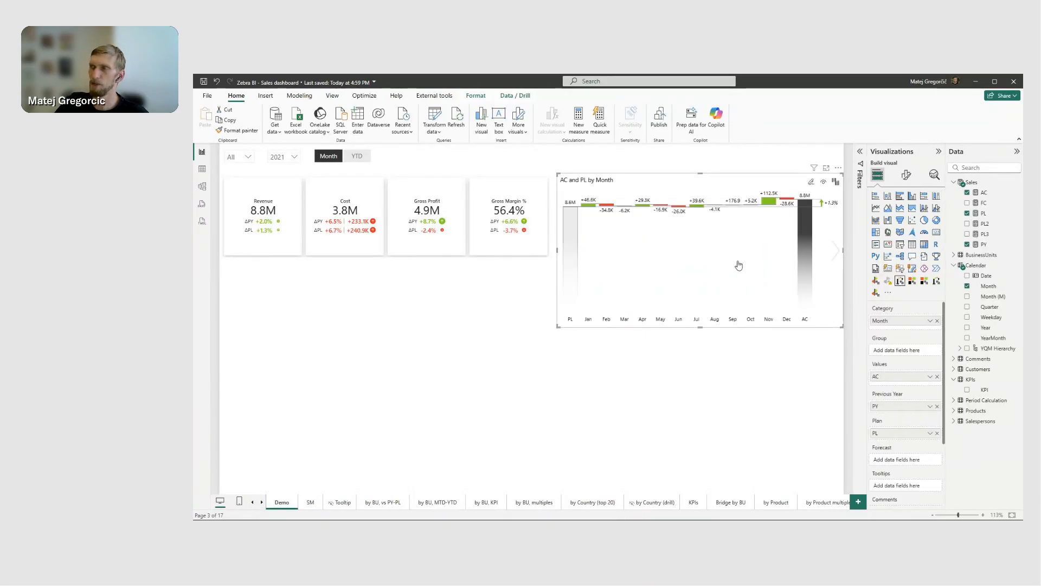
Cycle the monthly chart through its chart types to the column chart with variances and extend it to the page's lower edge.
click(836, 256)
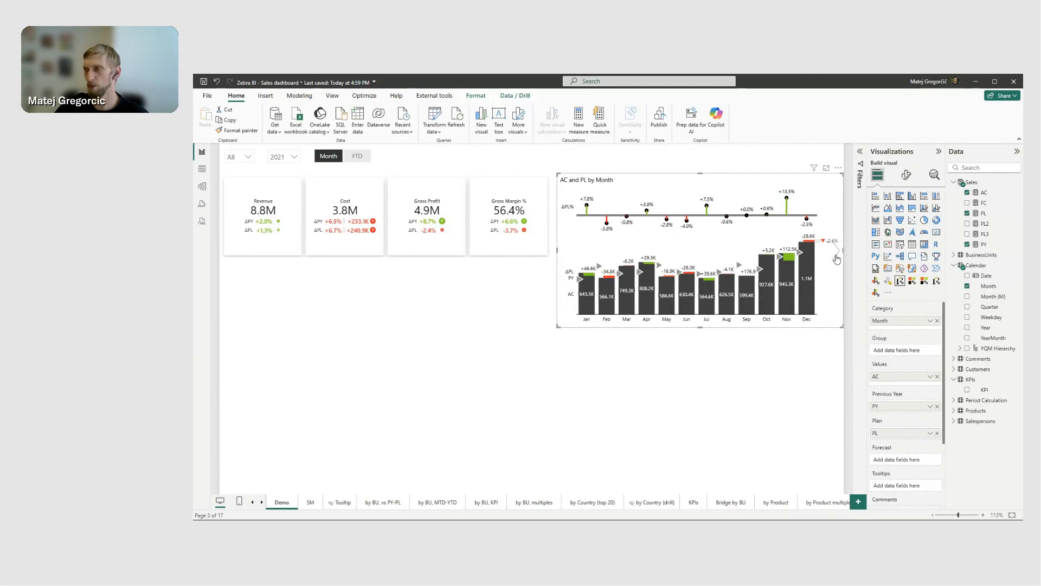
click(837, 257)
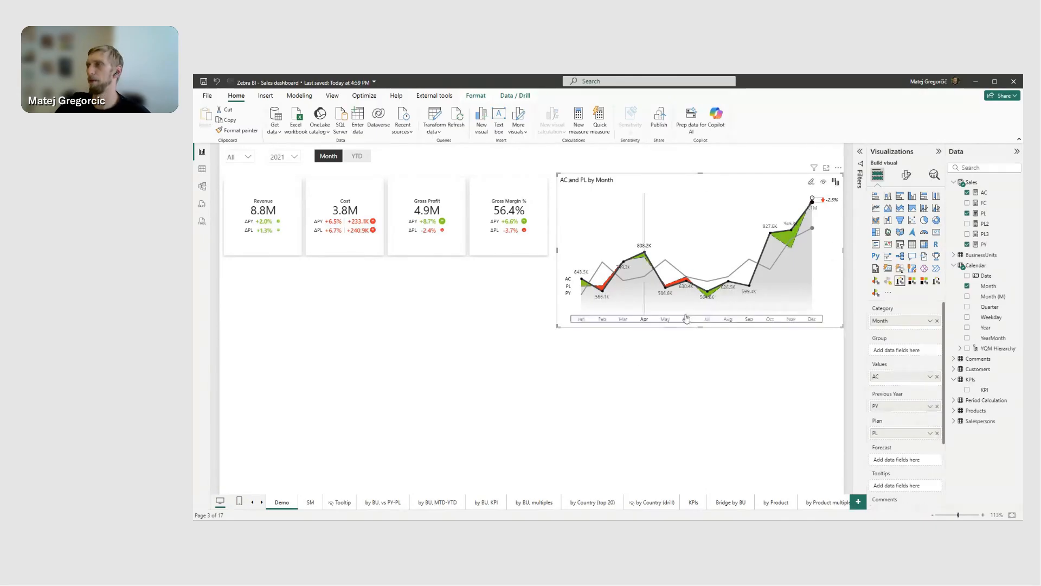
mouse_move(823, 287)
click(835, 255)
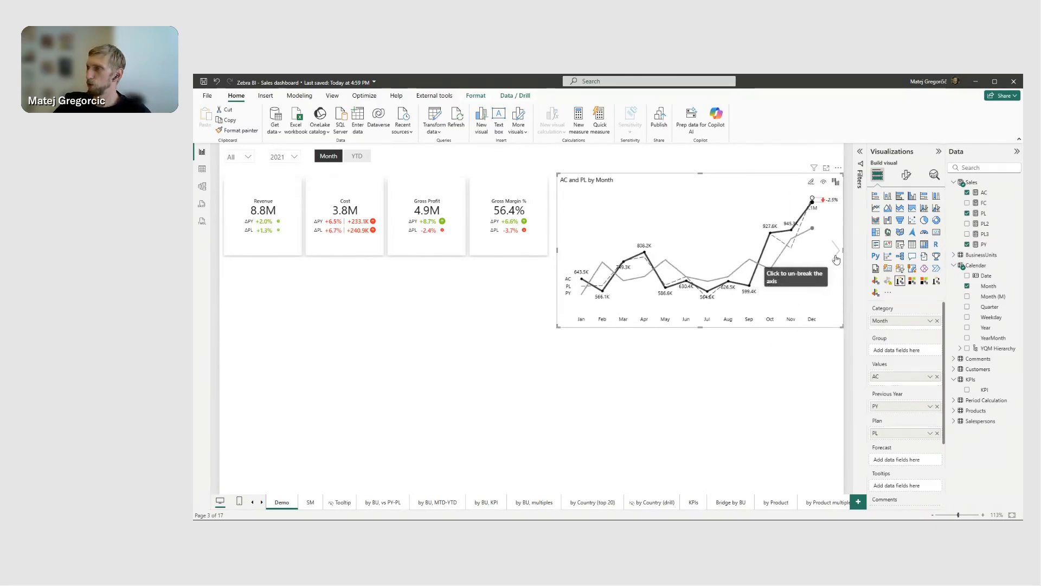
click(837, 259)
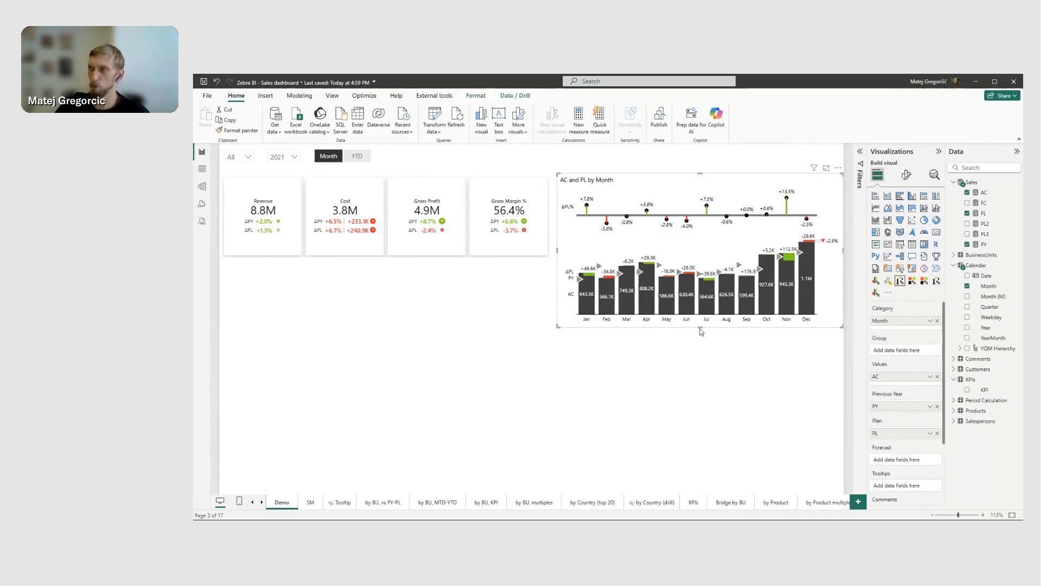
drag(700, 327, 700, 488)
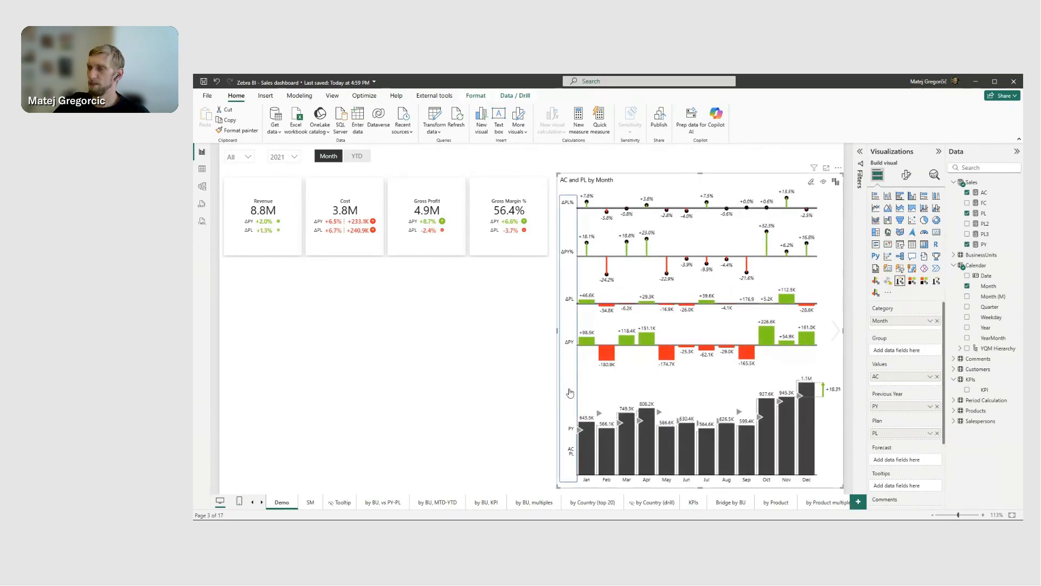
Examine the monthly values and their variances to plan and previous year, including February, October and November.
mouse_move(590, 452)
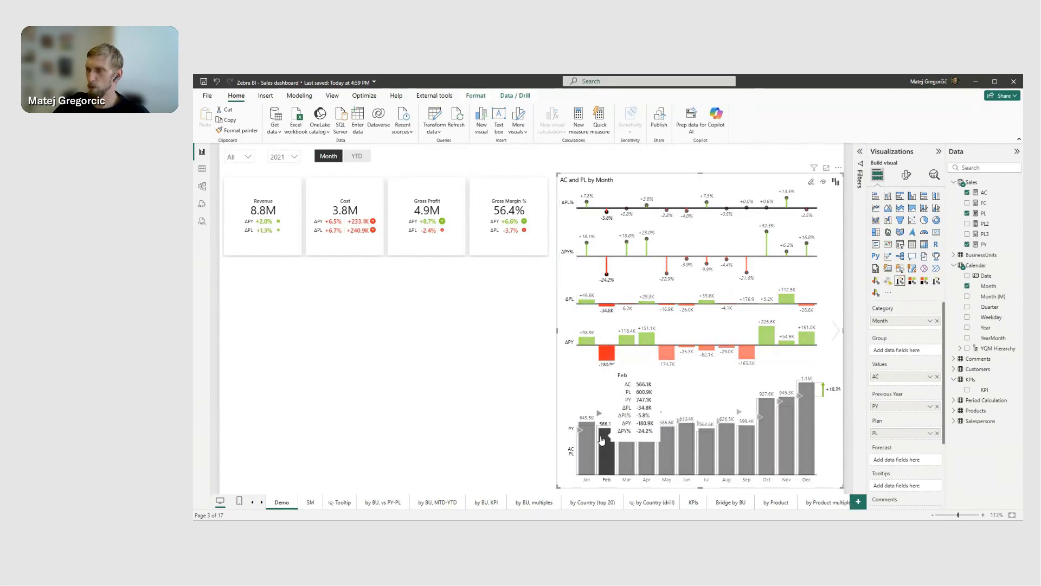
mouse_move(609, 421)
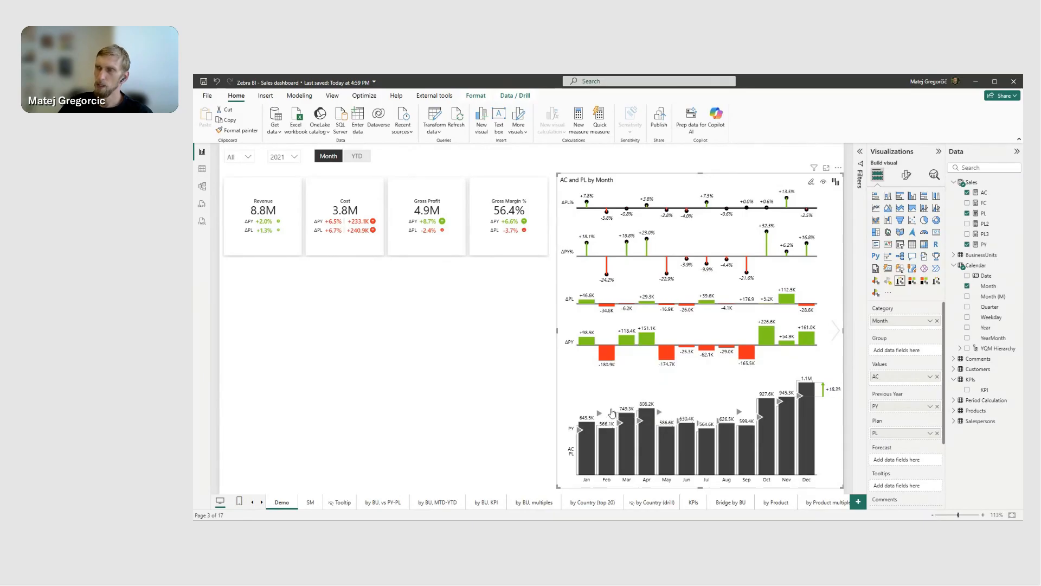
click(610, 415)
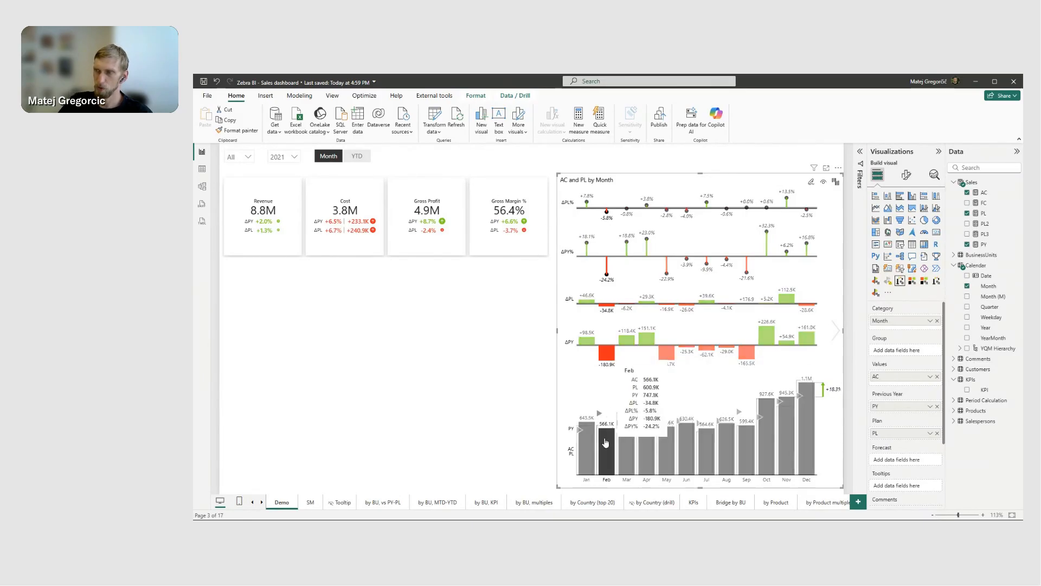
click(609, 419)
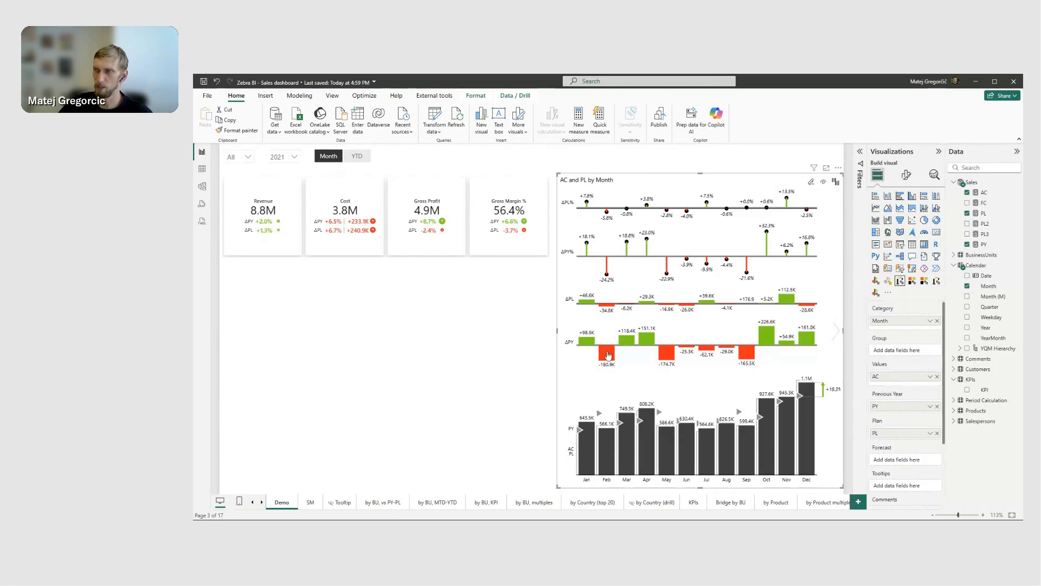
mouse_move(608, 355)
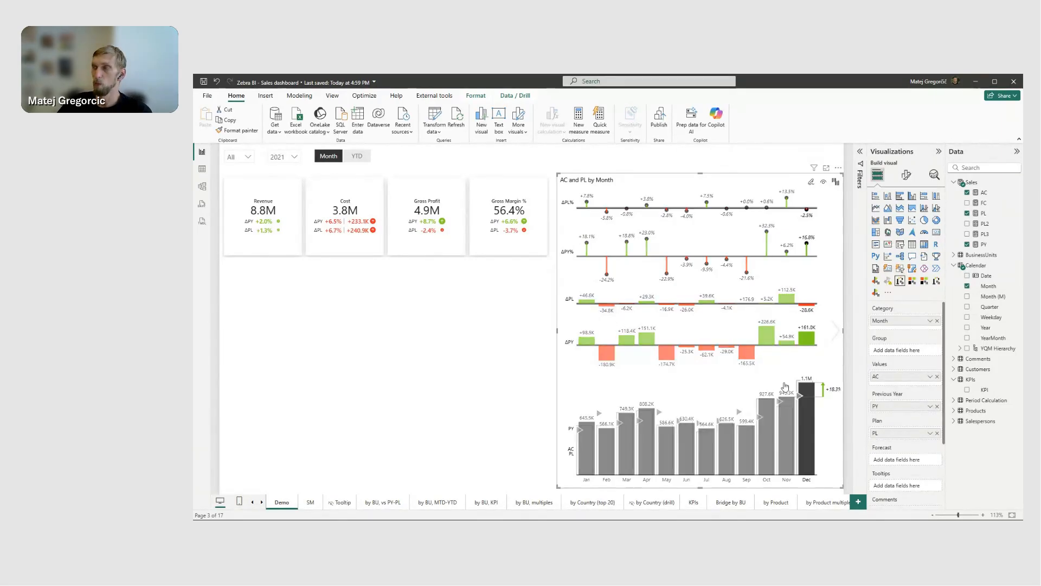
mouse_move(772, 337)
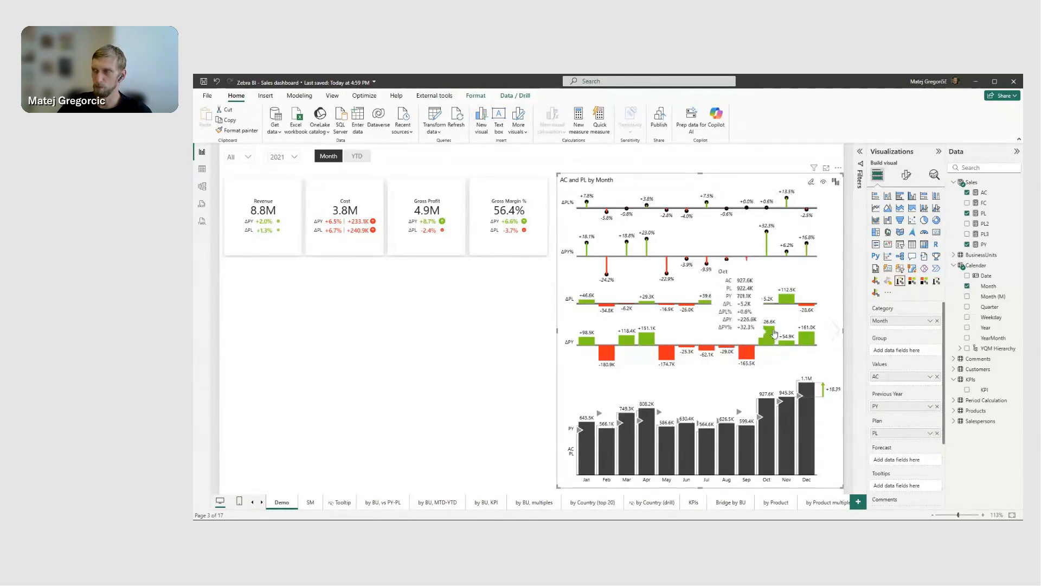
mouse_move(786, 302)
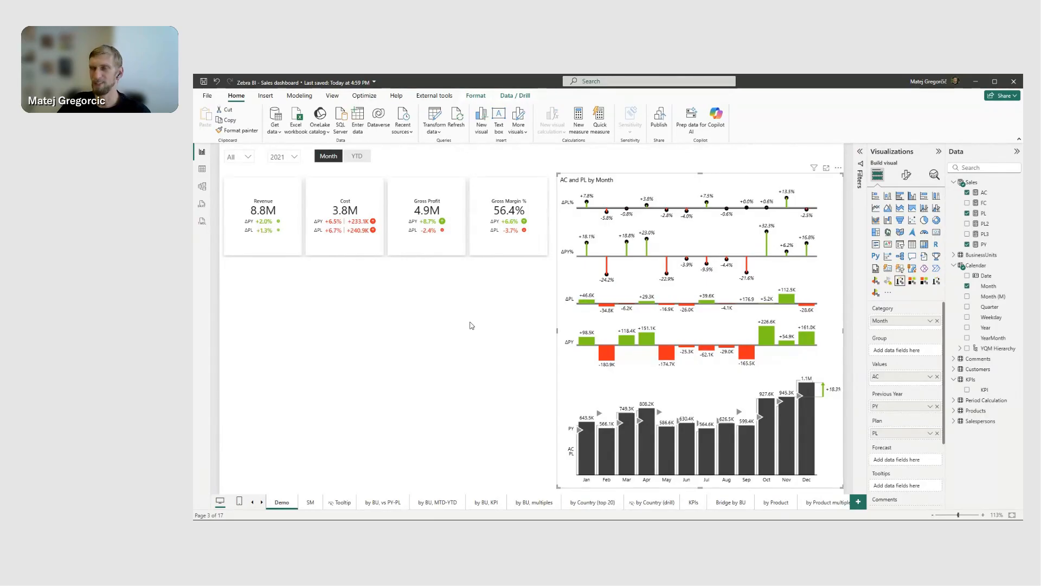
Insert a Zebra BI Tables visual in the empty area below the KPI cards and stretch it up towards the cards.
click(399, 297)
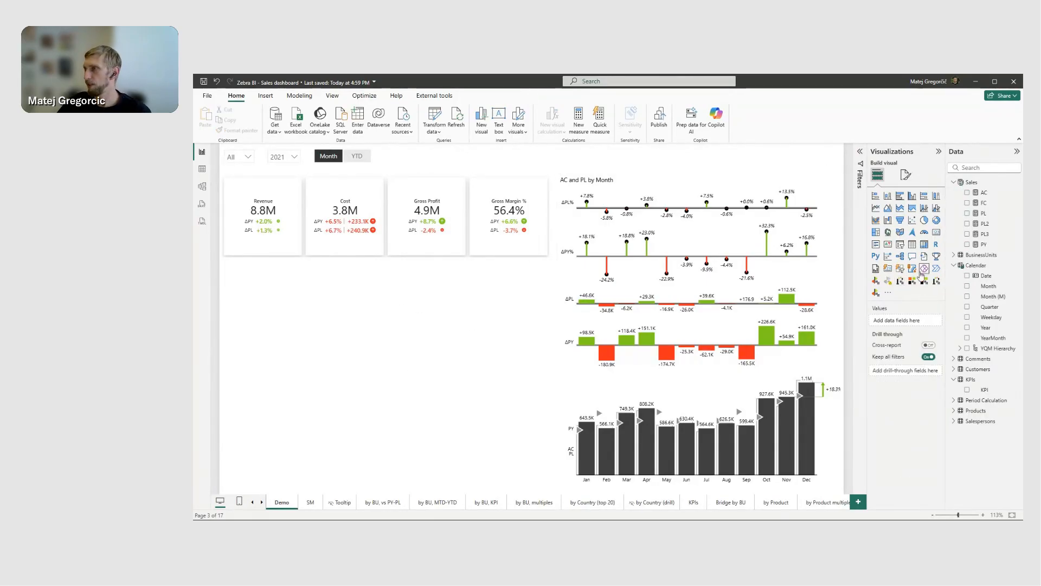
click(877, 281)
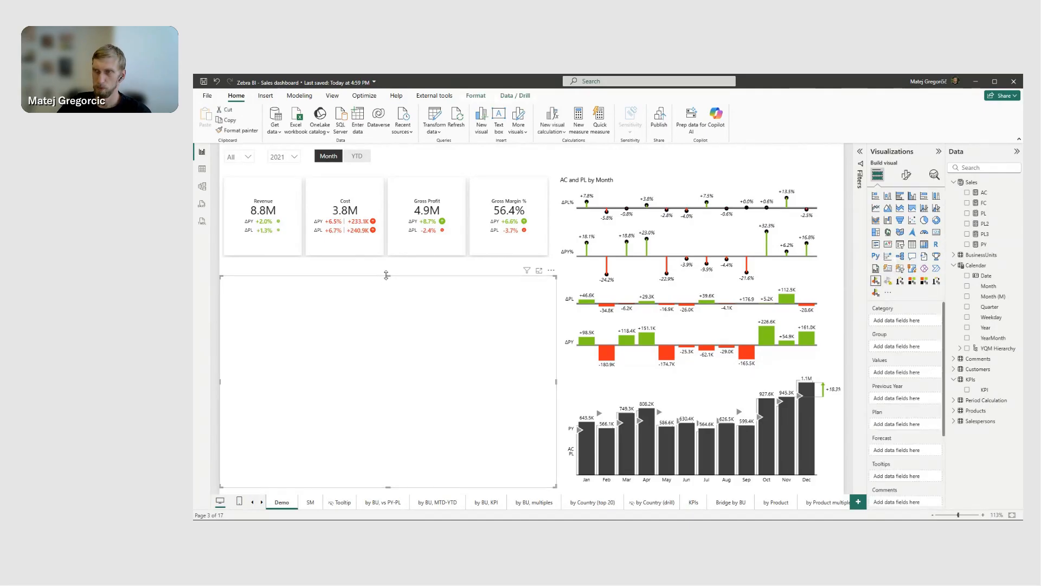
drag(386, 275, 389, 264)
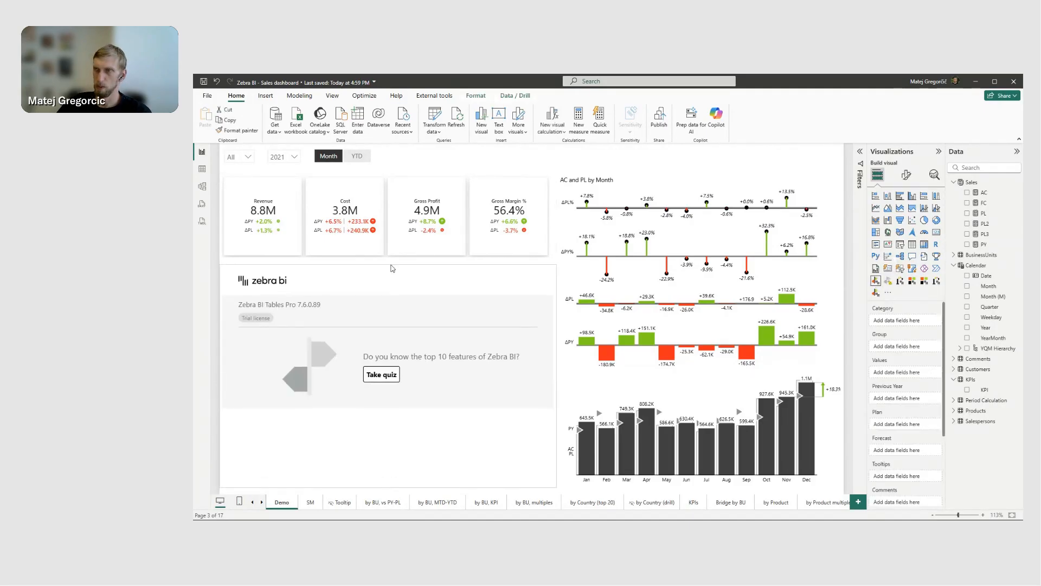
Fill the new table visual with AC as values, PY as previous year and BusinessUnit as category.
click(968, 193)
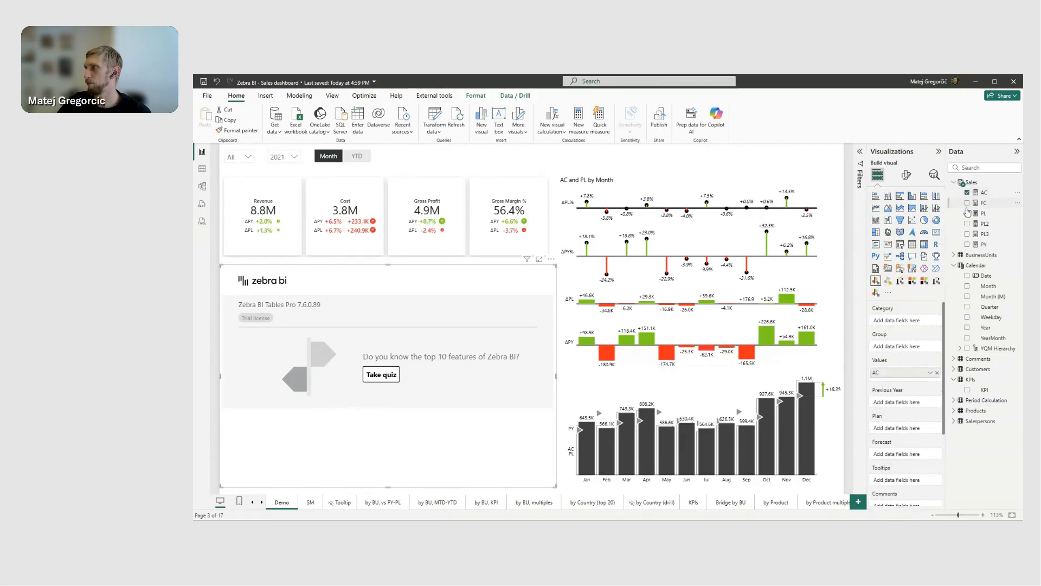
click(967, 245)
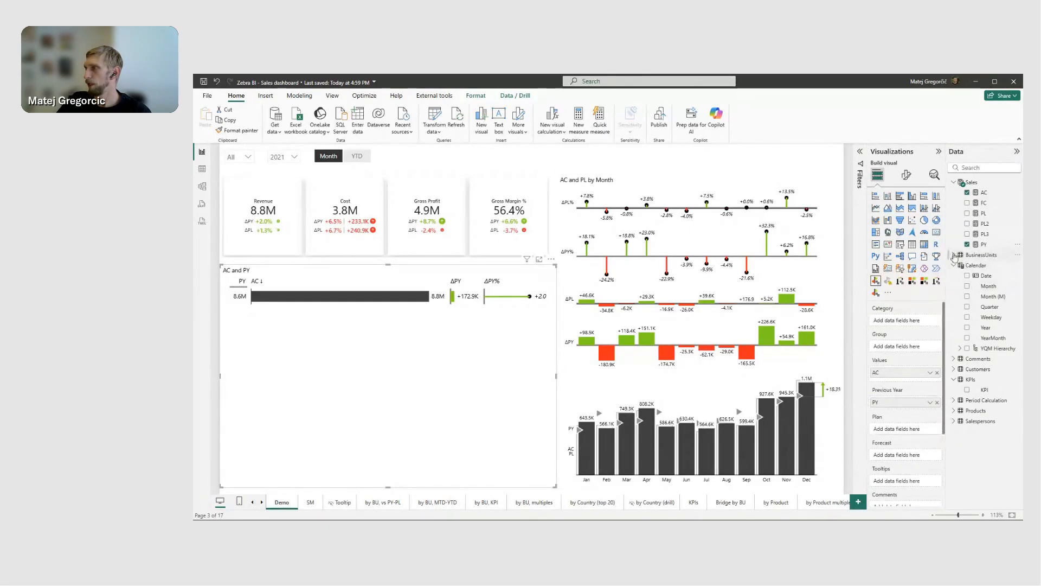
click(960, 255)
click(967, 265)
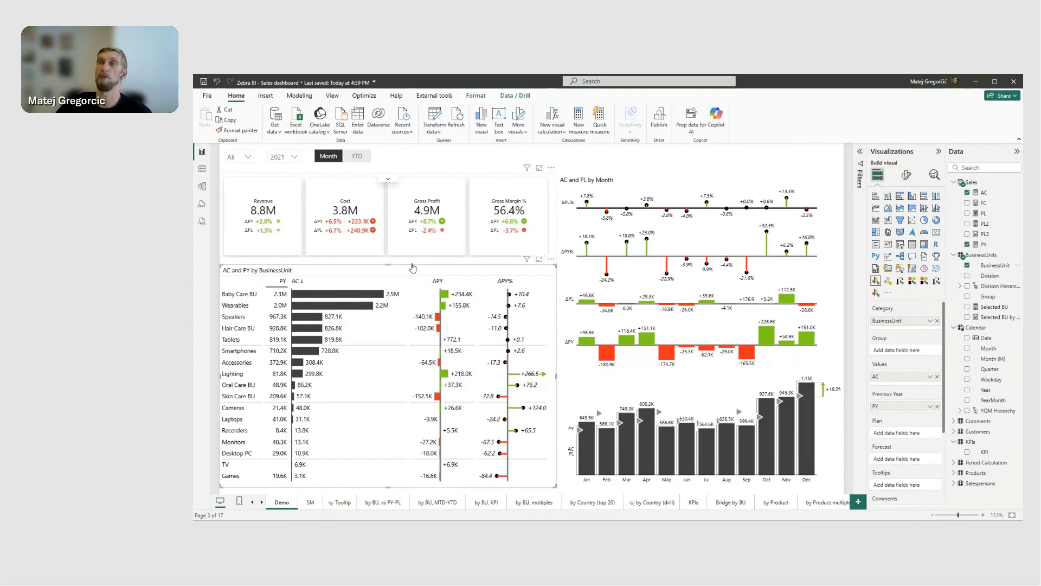
Cross-filter the page by the Revenue, Cost and Gross Profit cards in turn, ending on Revenue.
click(285, 202)
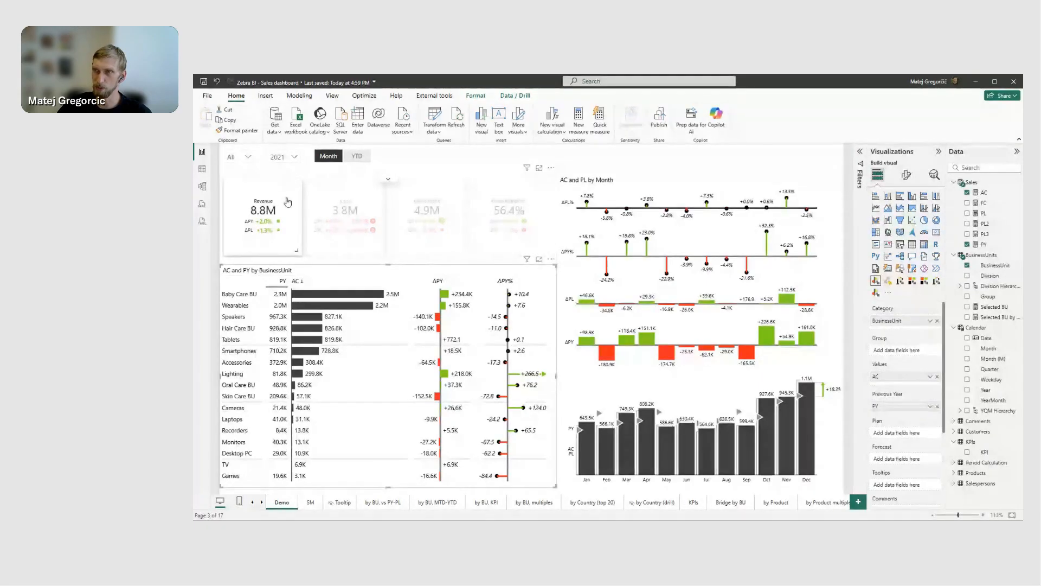
click(361, 201)
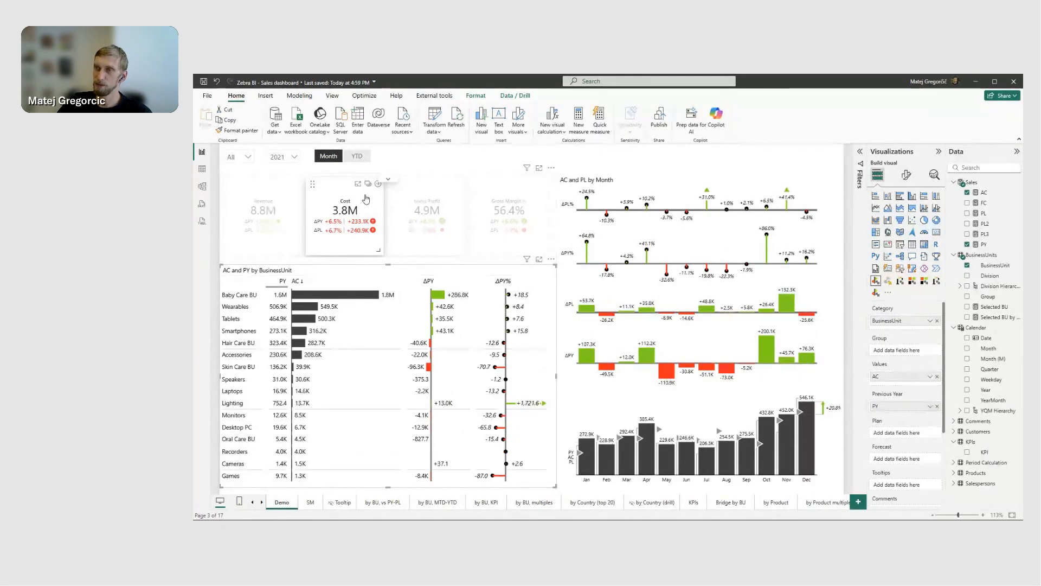
click(405, 207)
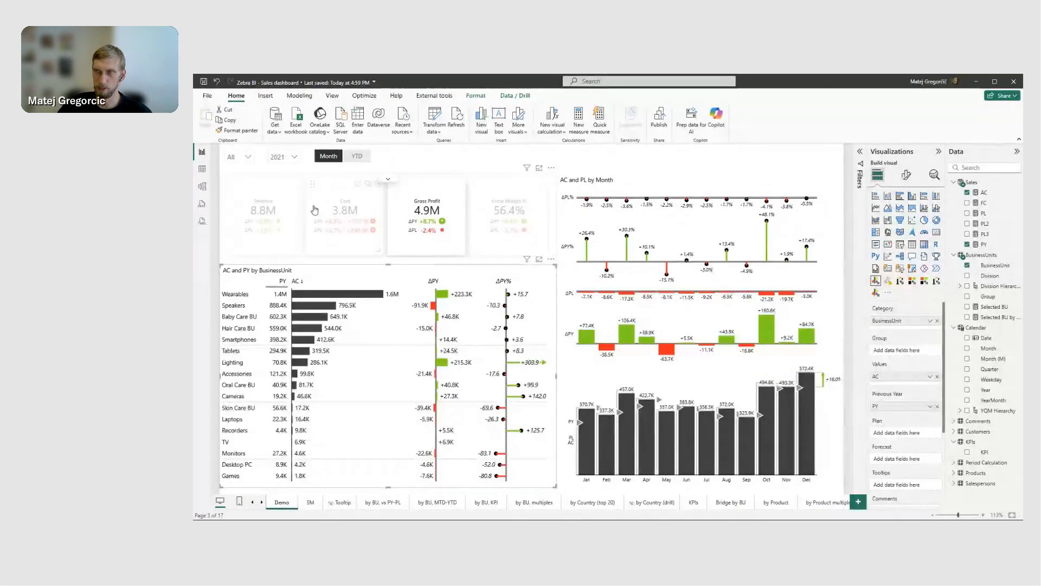
click(283, 205)
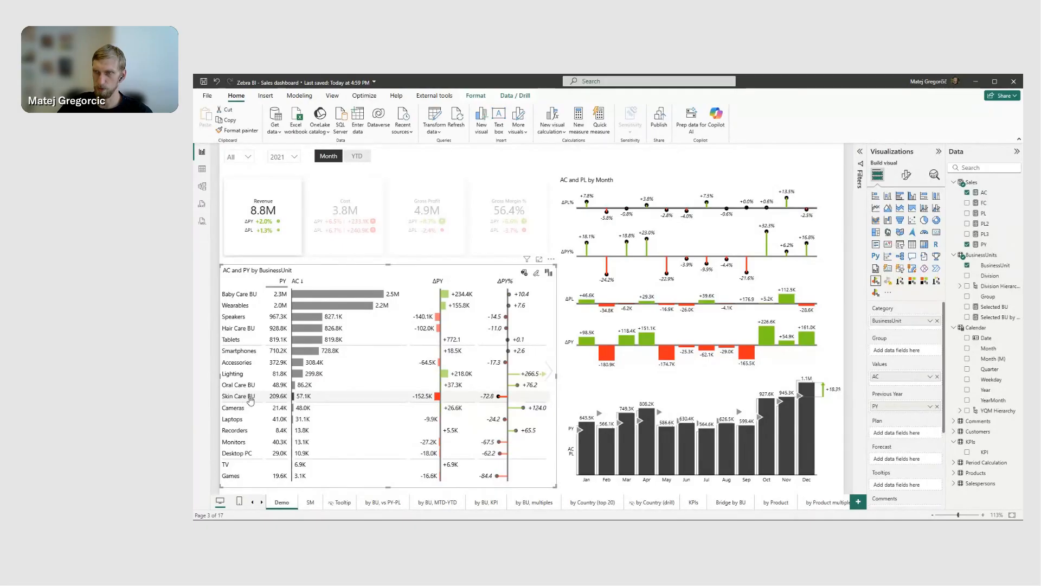
Cross-filter the page by the Skin Care BU row to examine its results, and clear that selection.
mouse_move(274, 401)
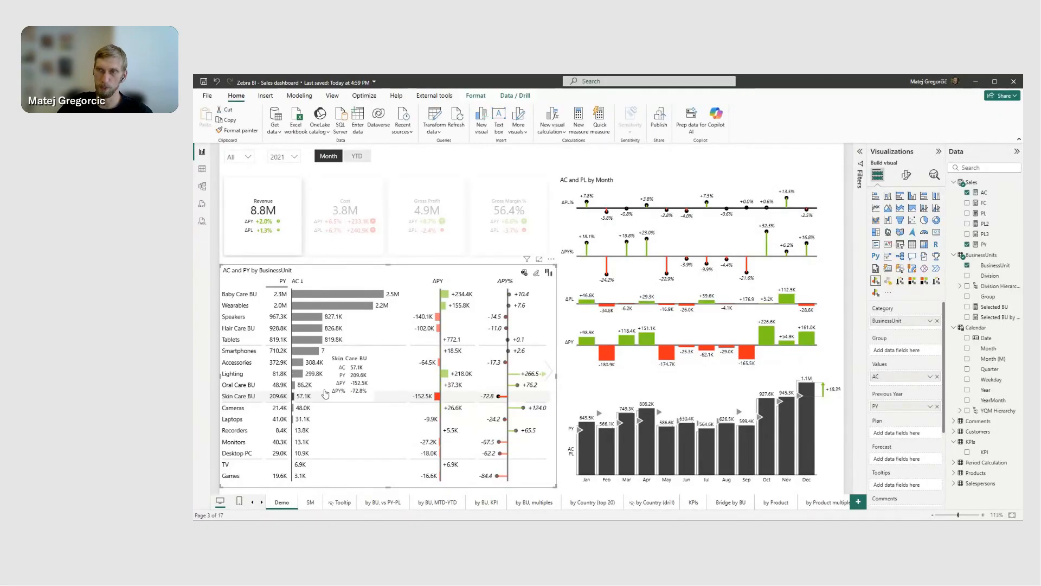
click(311, 401)
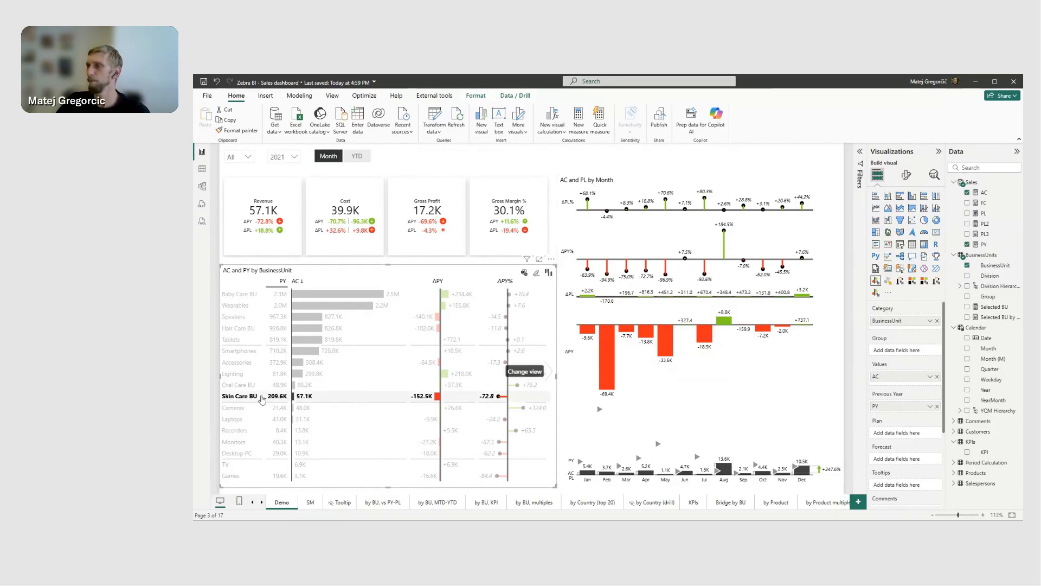
click(237, 401)
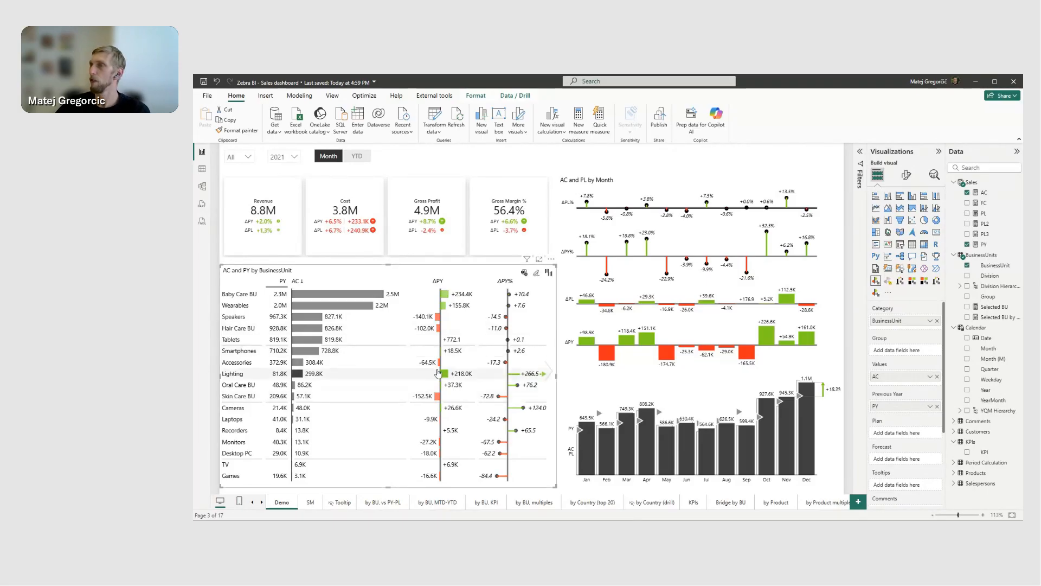
mouse_move(471, 354)
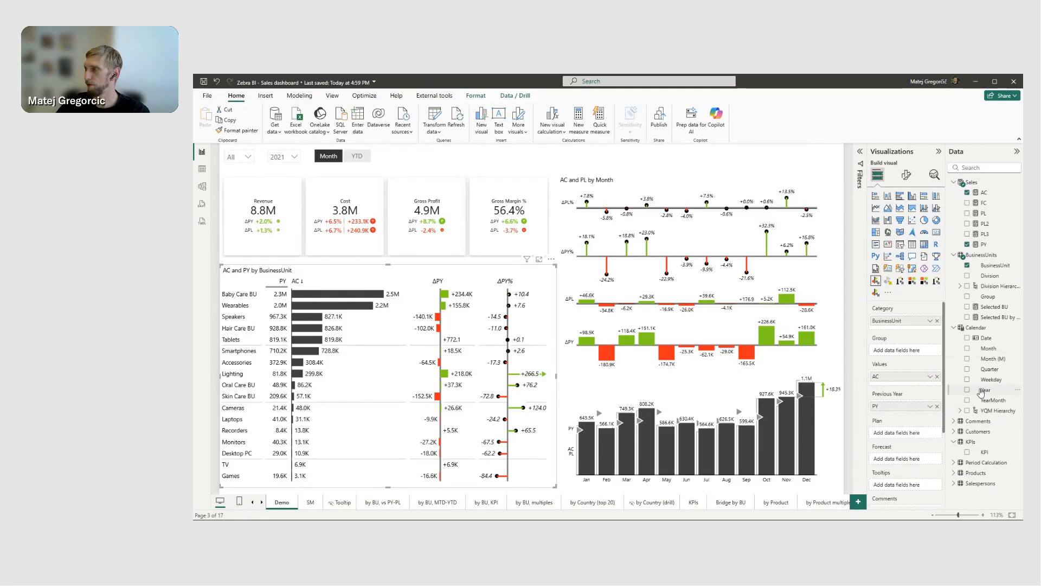
Add the Comment field from the Comments table to the monthly chart's comments.
click(954, 421)
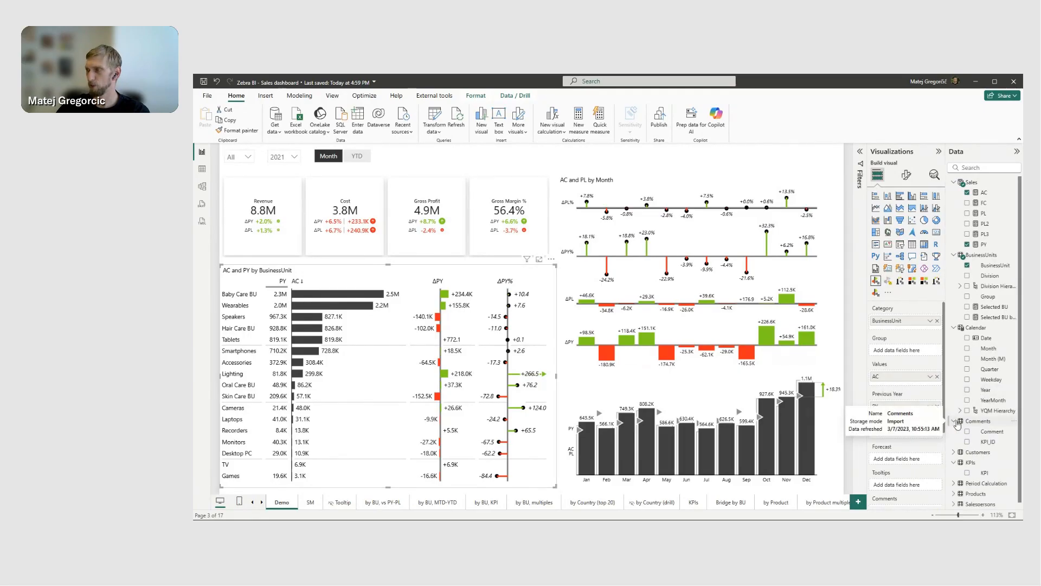
scroll(915, 392, down, 1)
scroll(916, 392, down, 3)
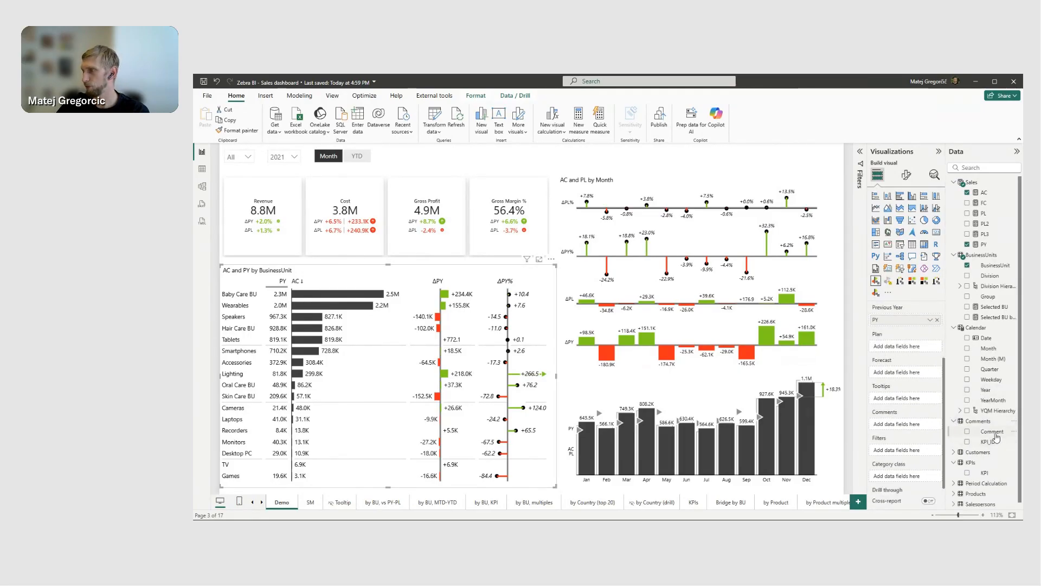
mouse_move(993, 435)
mouse_down()
mouse_move(929, 440)
mouse_move(922, 430)
mouse_move(986, 434)
mouse_up()
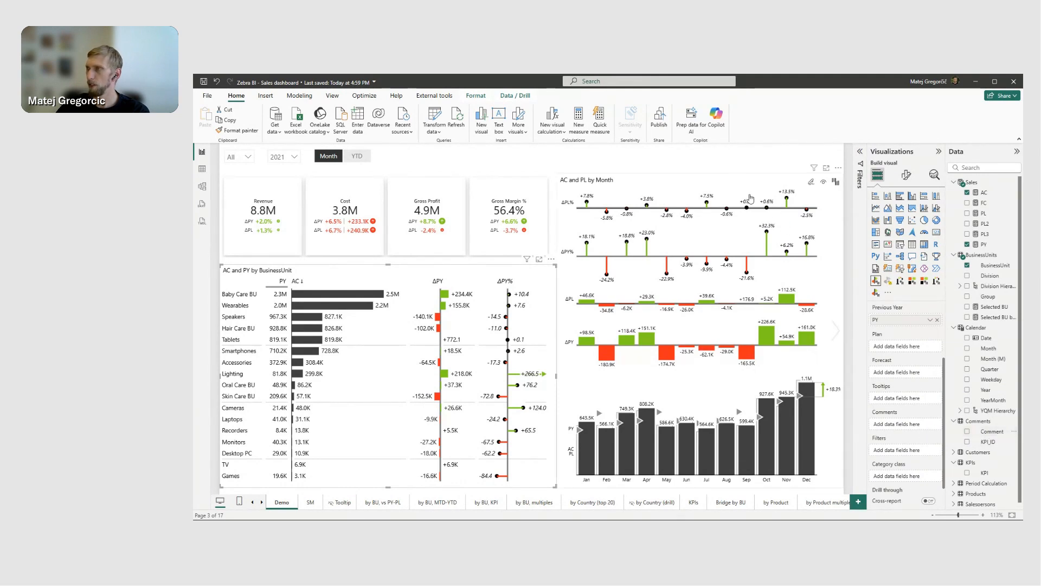
click(736, 178)
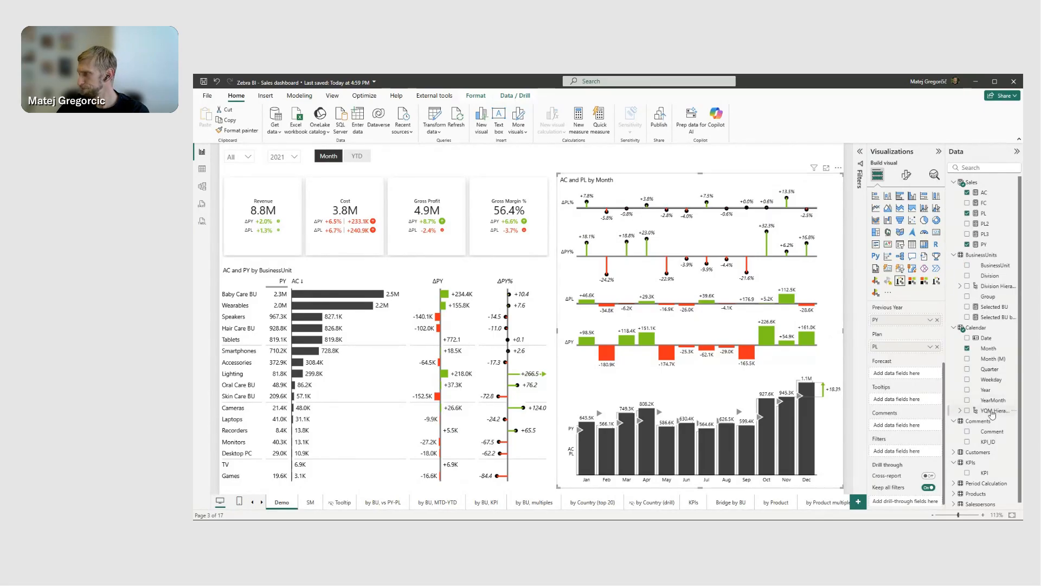
scroll(994, 401, down, 1)
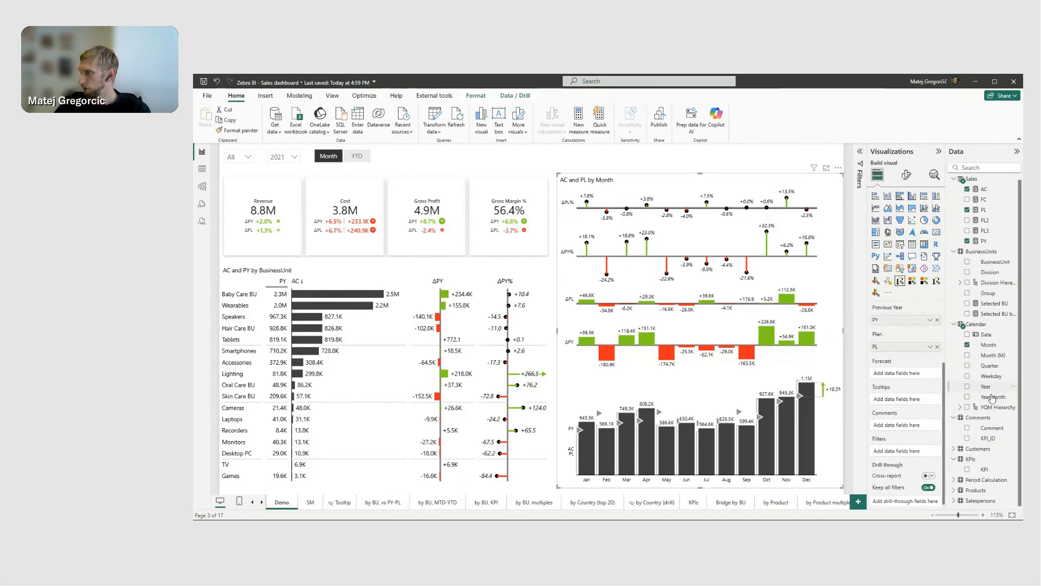
drag(993, 428, 915, 430)
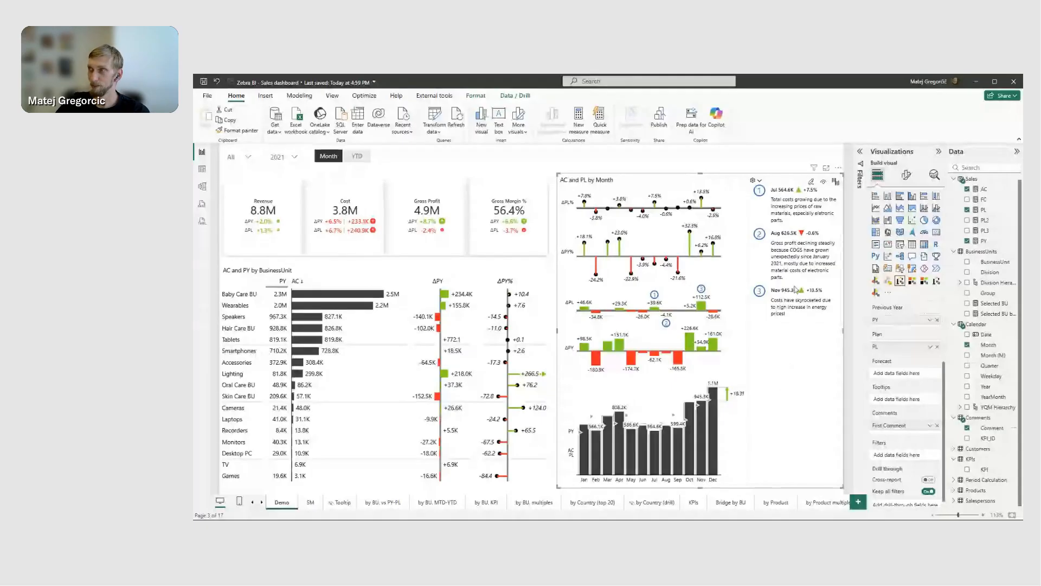
Filter the page by the Cost card and look over the monthly chart's comment markers and annotation tools.
click(362, 200)
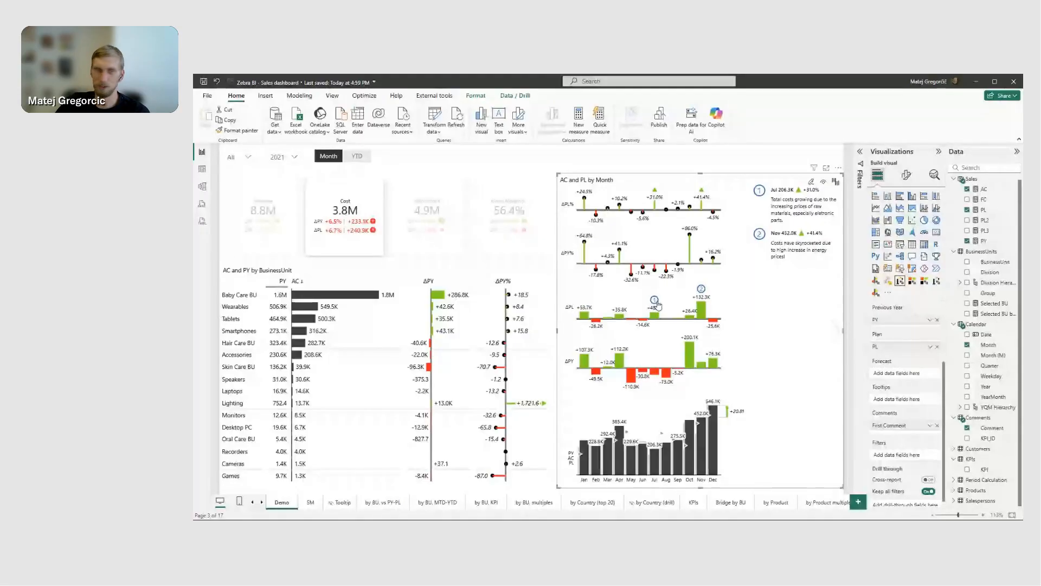
mouse_move(657, 304)
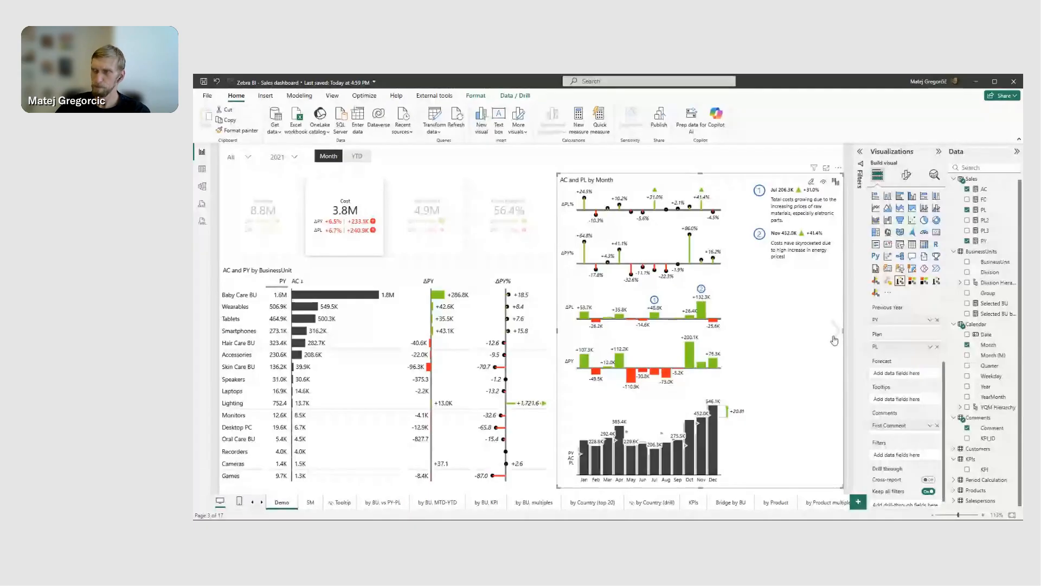
click(811, 183)
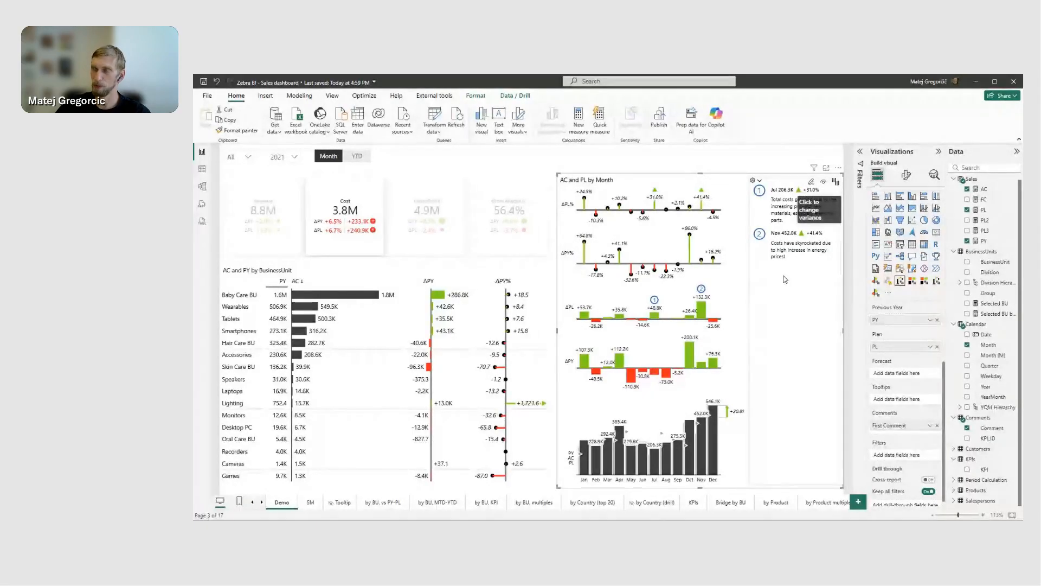
click(811, 184)
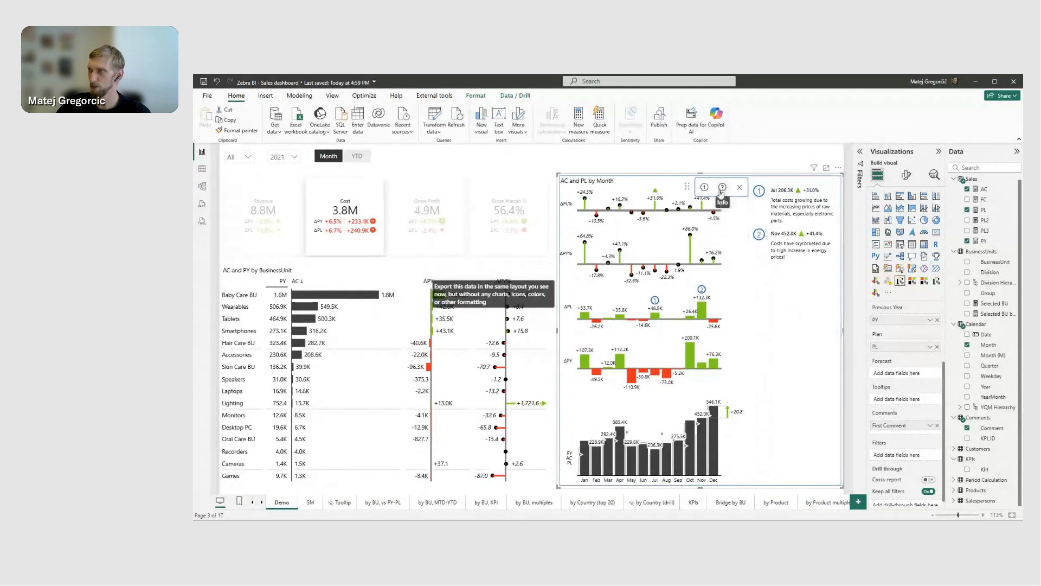
click(739, 187)
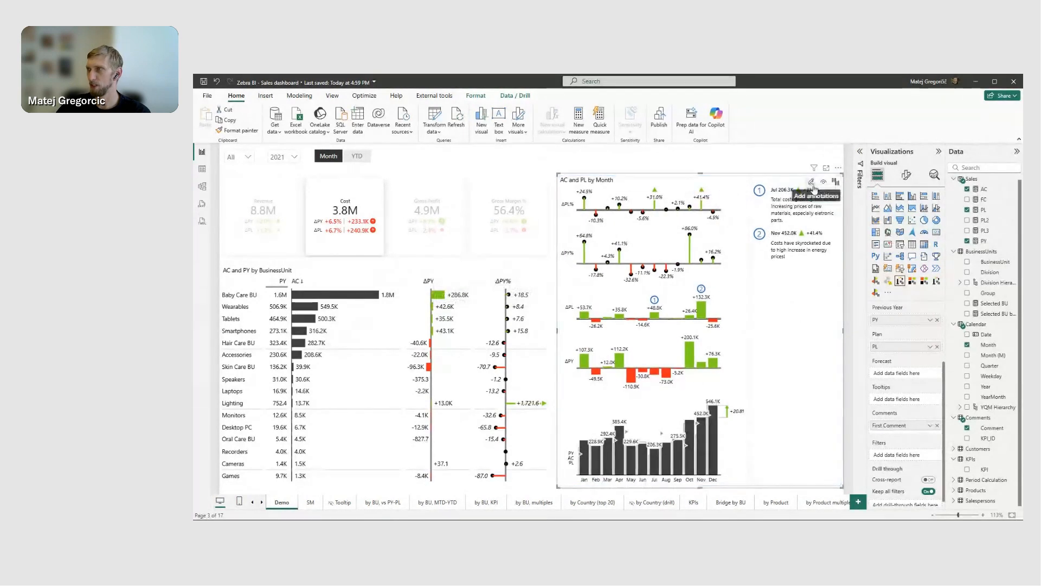
Annotate February's plan variance bar in the monthly chart with the comment "What went wrong in February?".
click(812, 183)
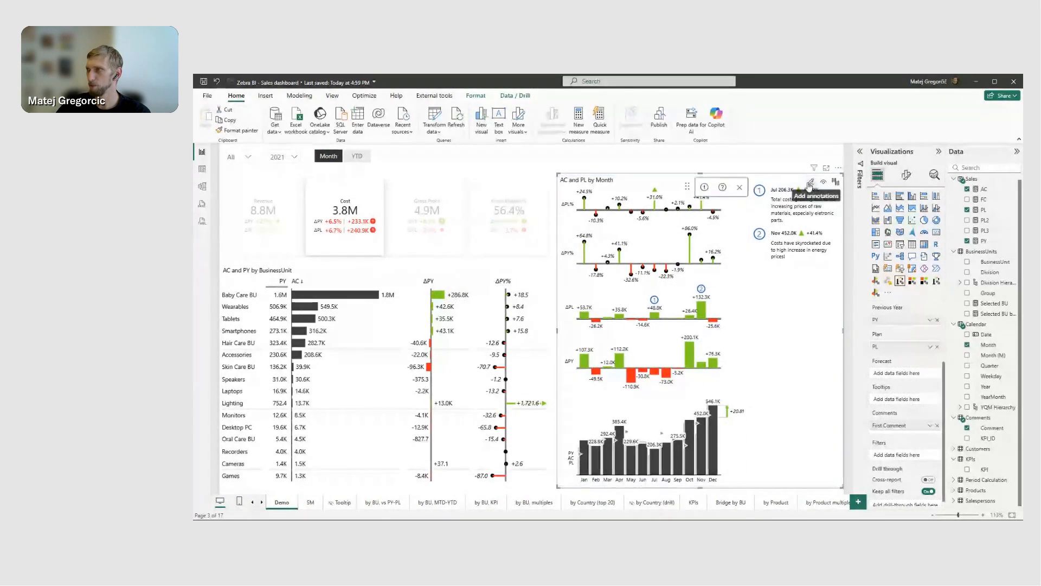
click(704, 188)
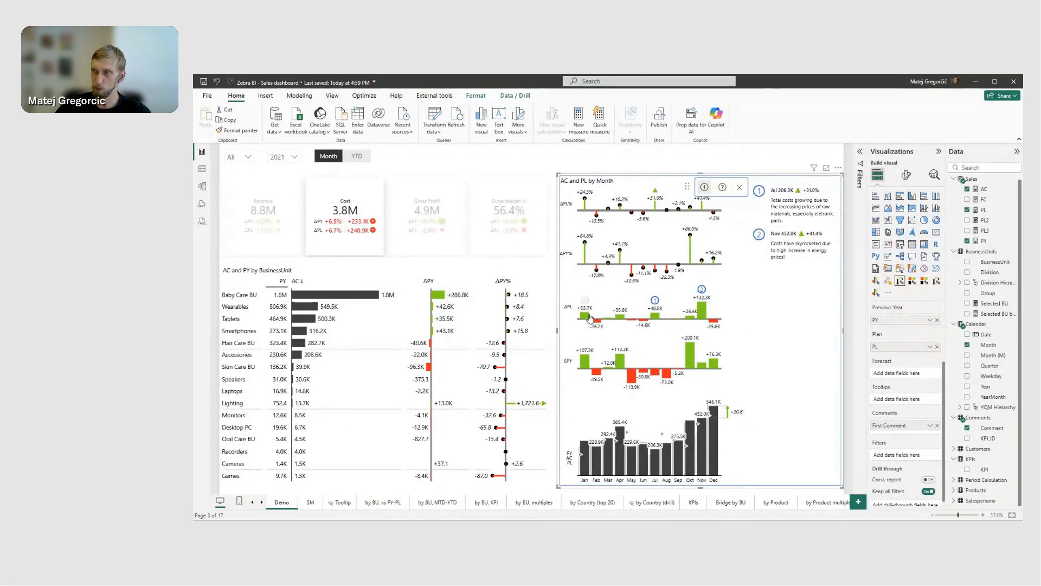
click(597, 314)
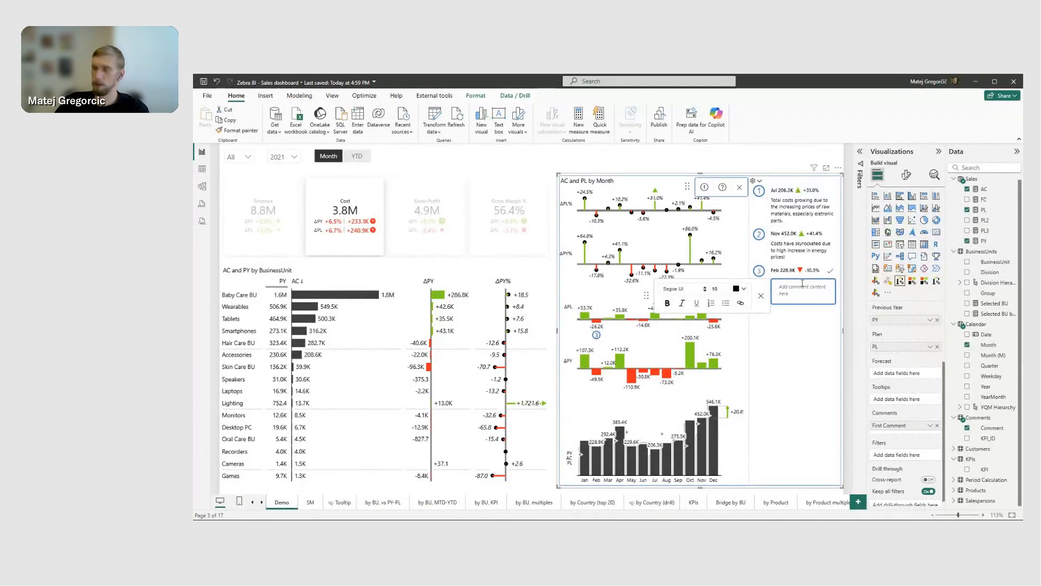
text(What wen)
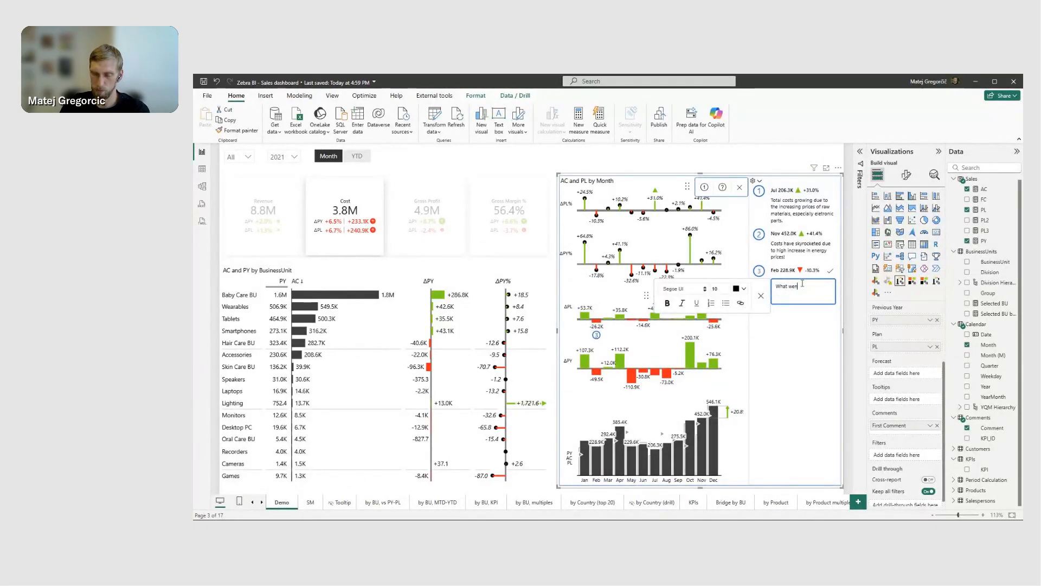
text(t wrong in ffebruary?)
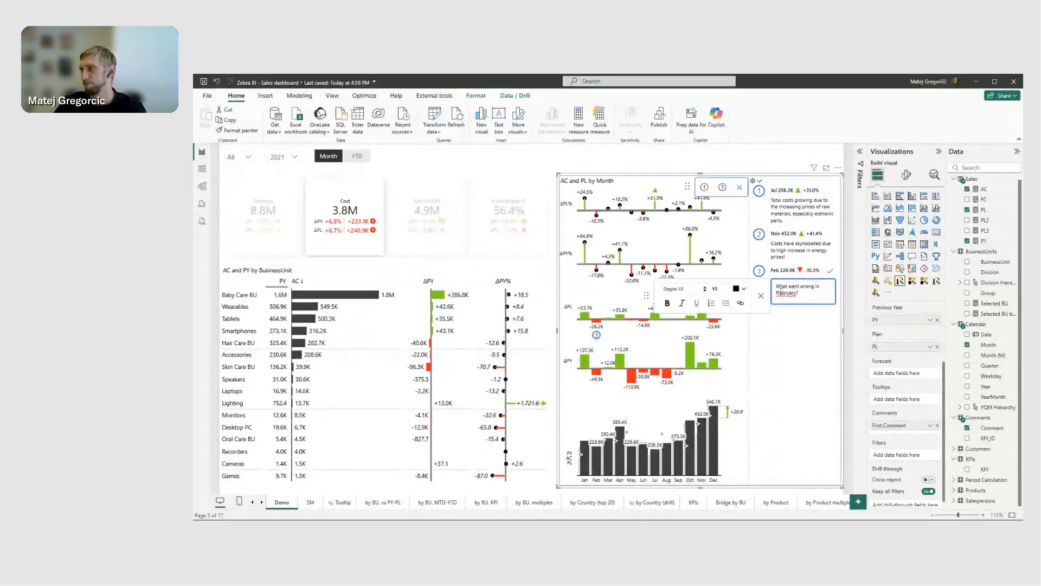
key(BackSpace)
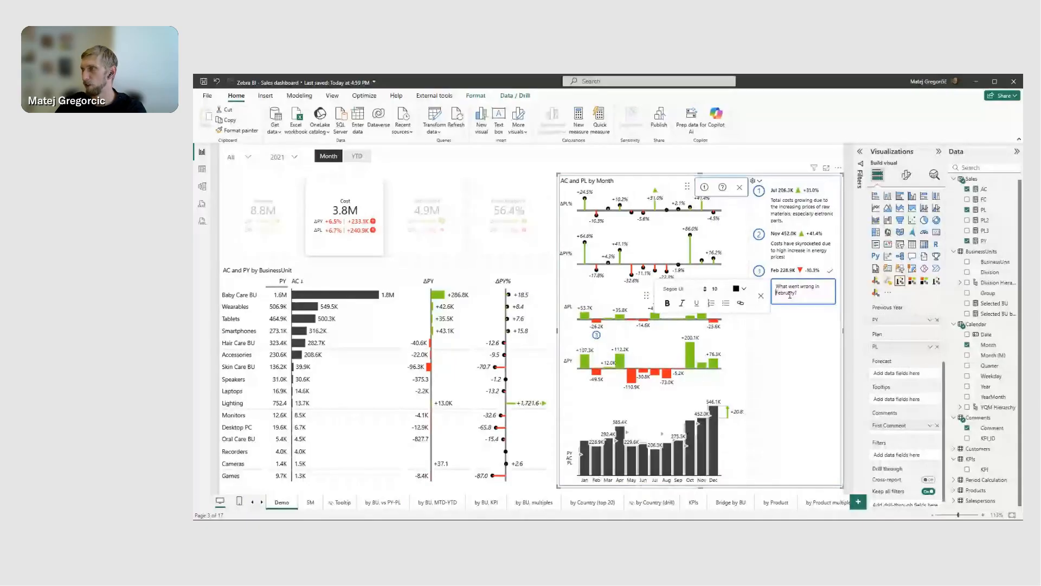
click(830, 270)
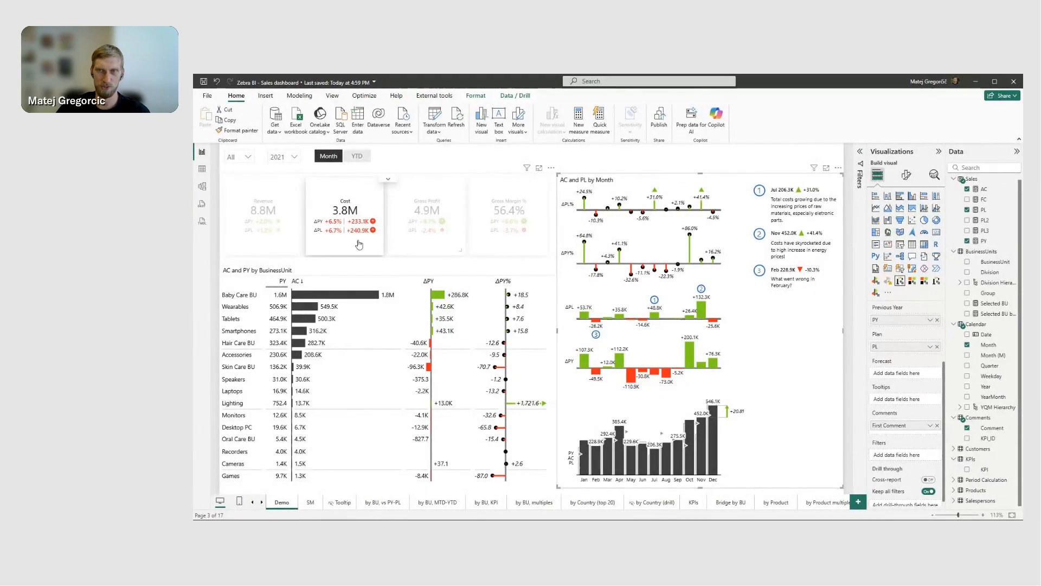
View the Comments table's data to examine its dates, comment texts and KPI IDs.
mouse_move(270, 299)
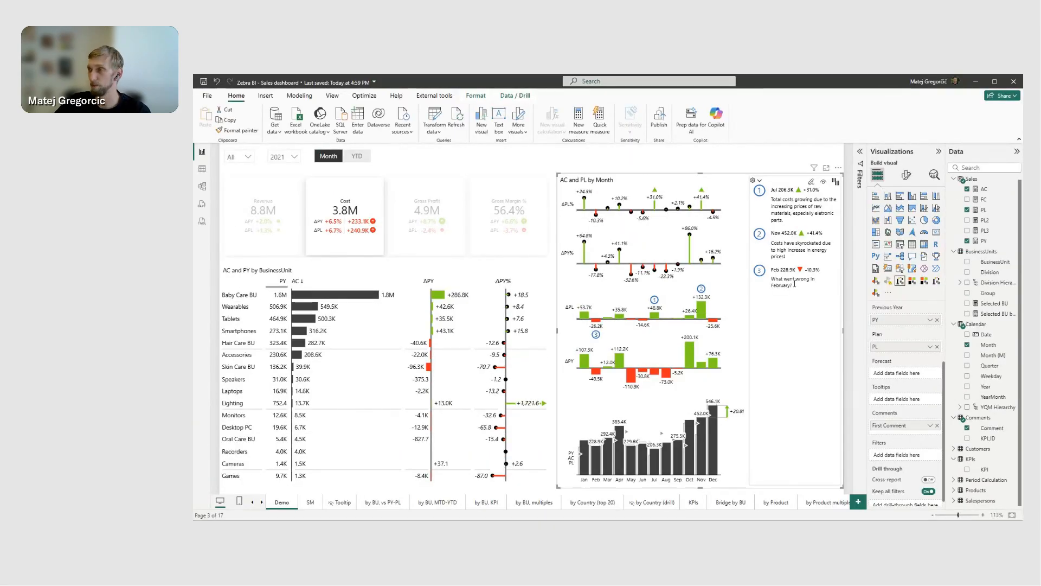
click(202, 171)
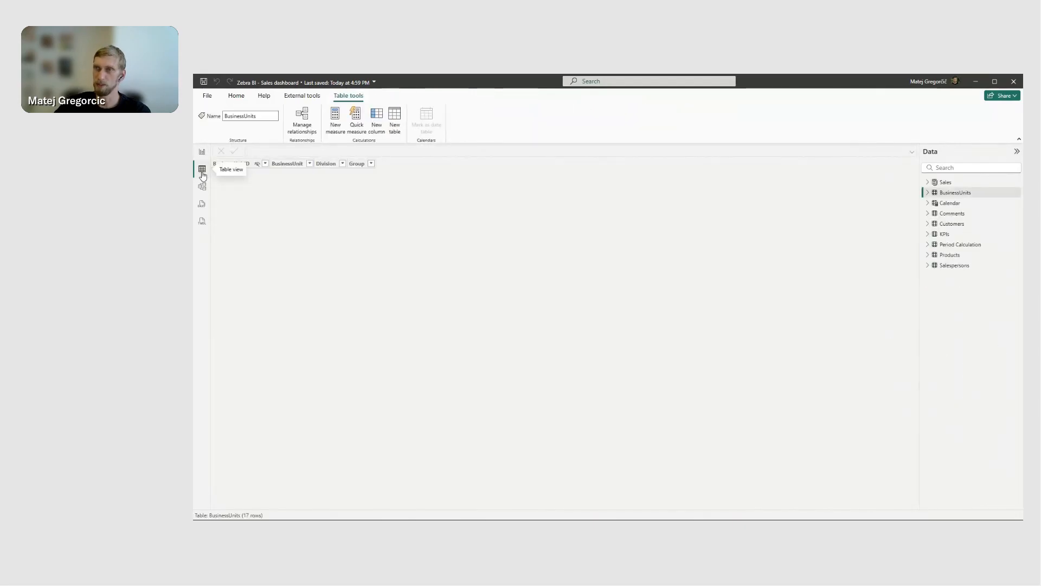
click(954, 214)
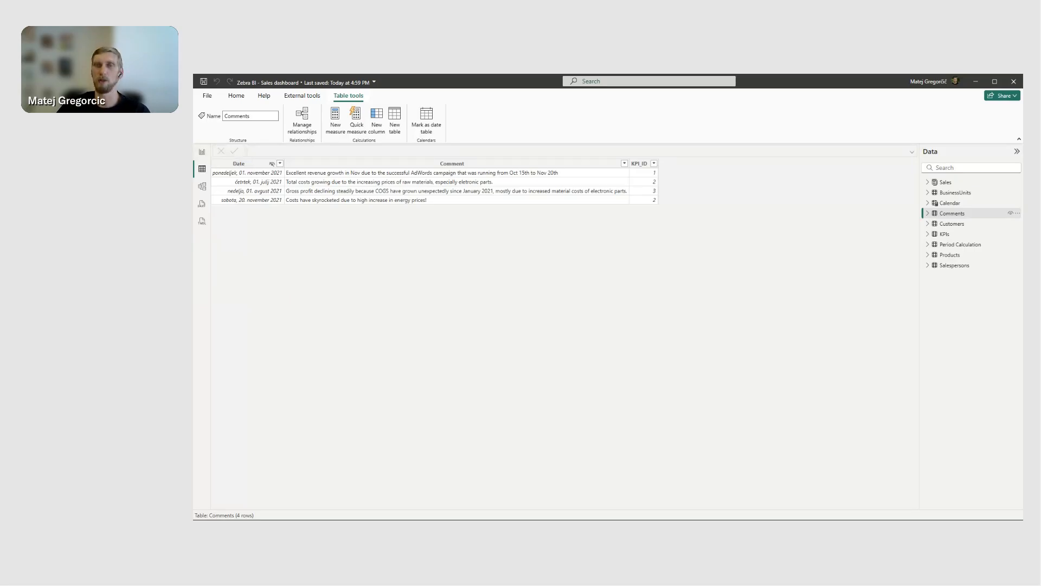
Examine the relationships between the model's tables and the Sales table's rows, including its date, ID, measure and Scenario columns.
click(200, 153)
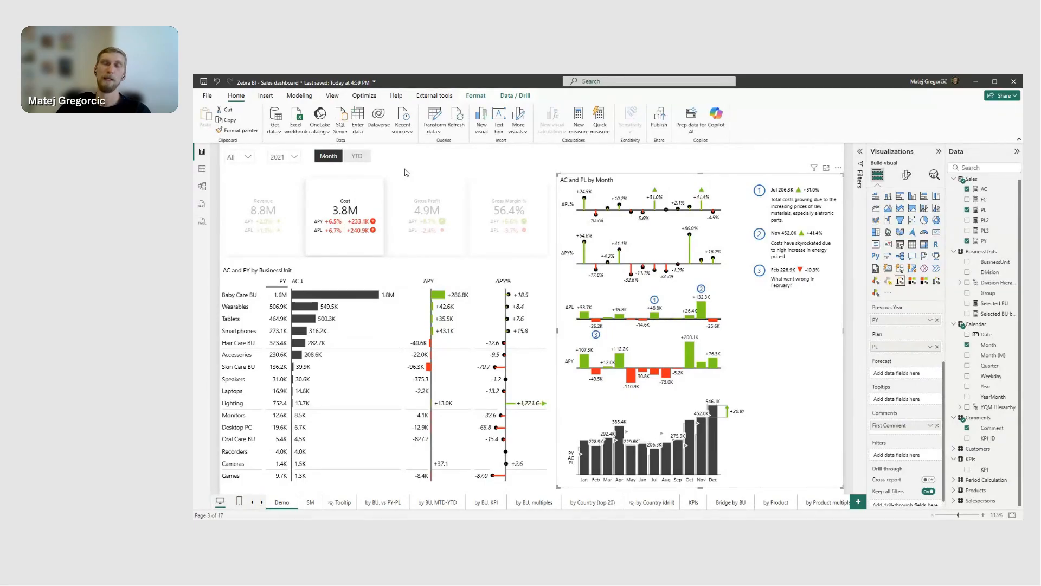
click(206, 191)
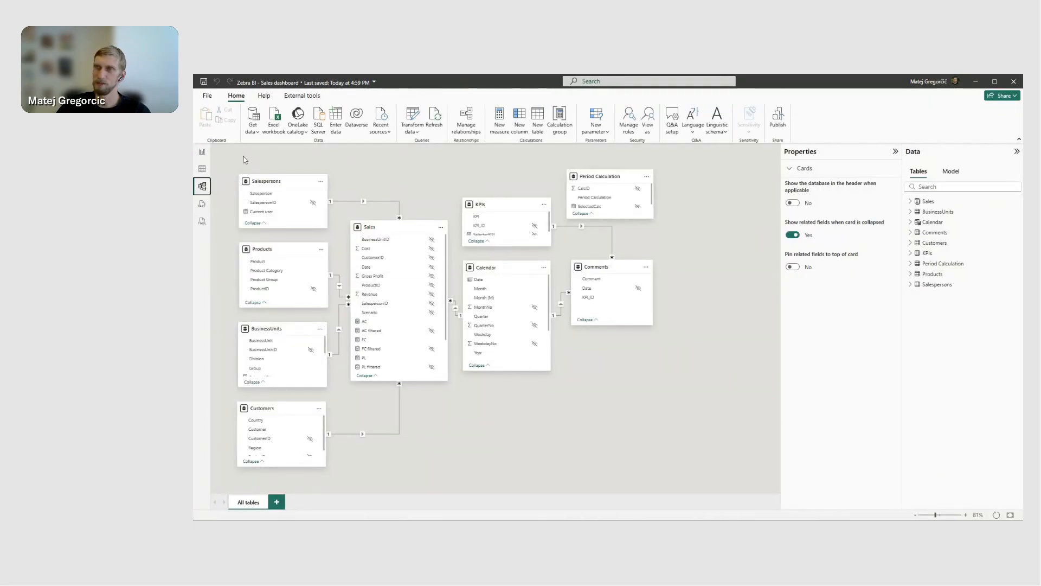
click(202, 170)
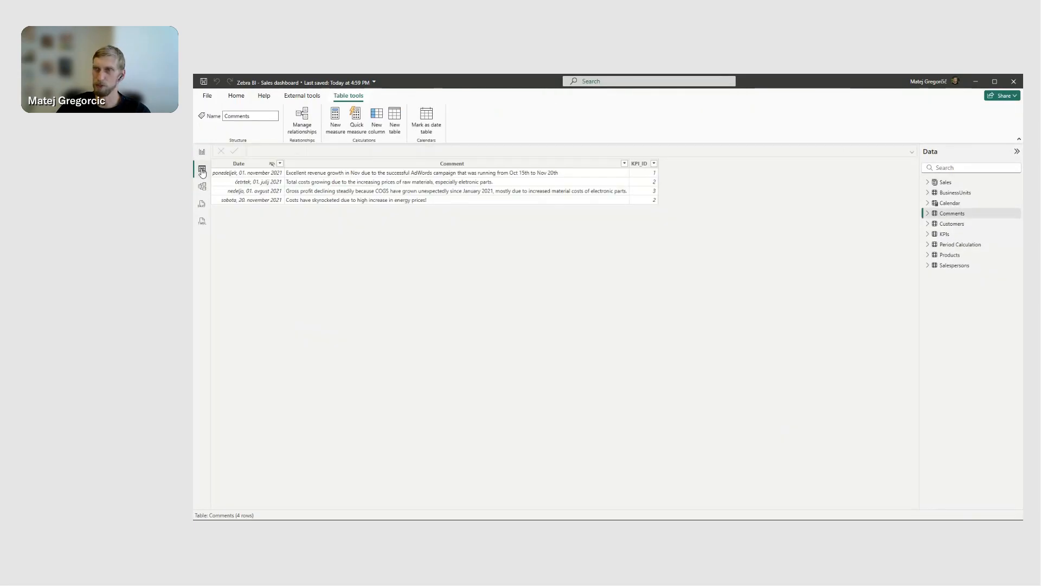
click(952, 183)
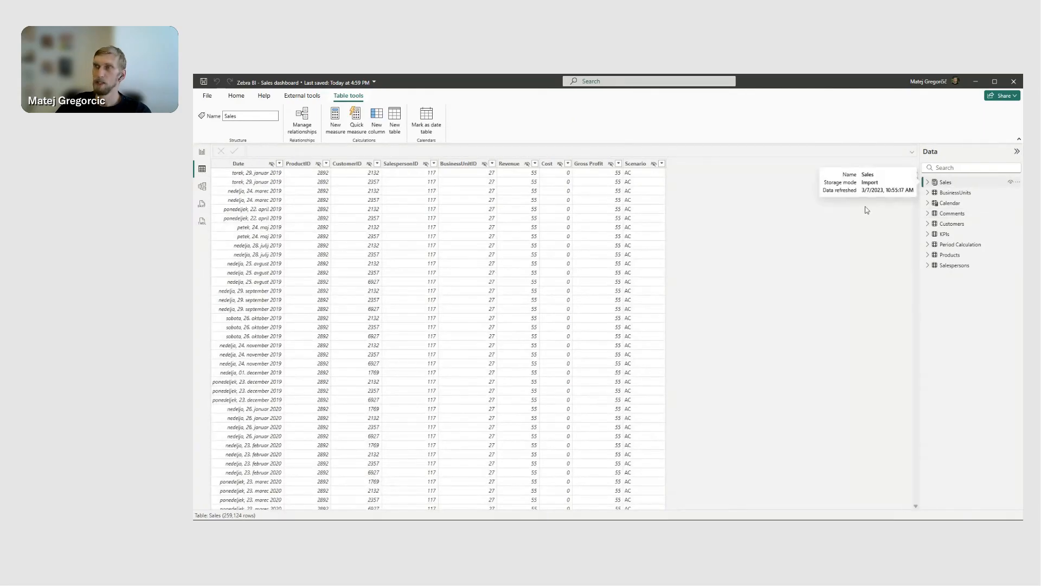
scroll(434, 344, down, 20)
scroll(434, 344, up, 10)
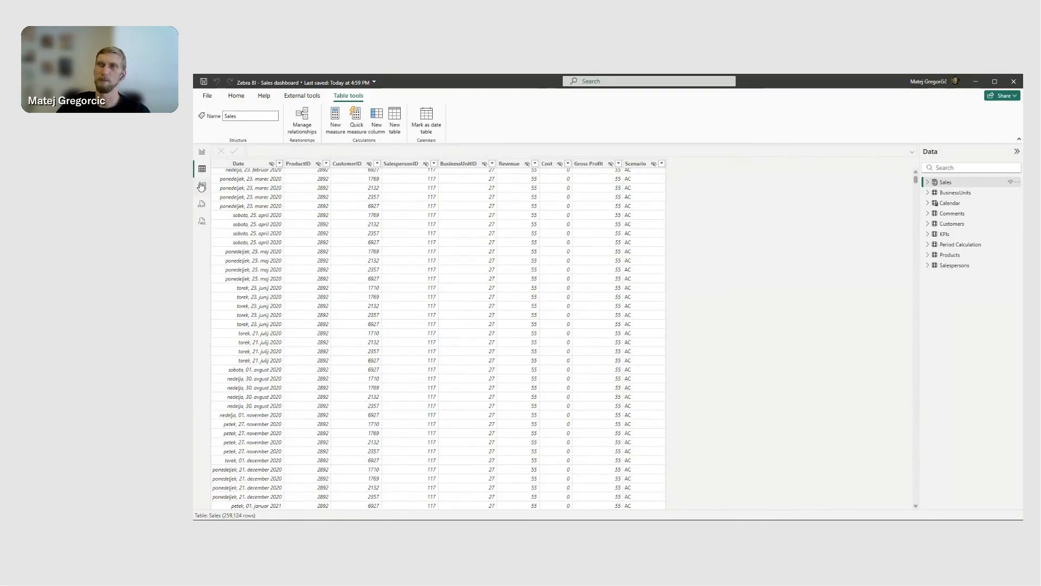
Return to the report, clear the Cost card filter and remove the PL measure from the monthly chart.
click(202, 153)
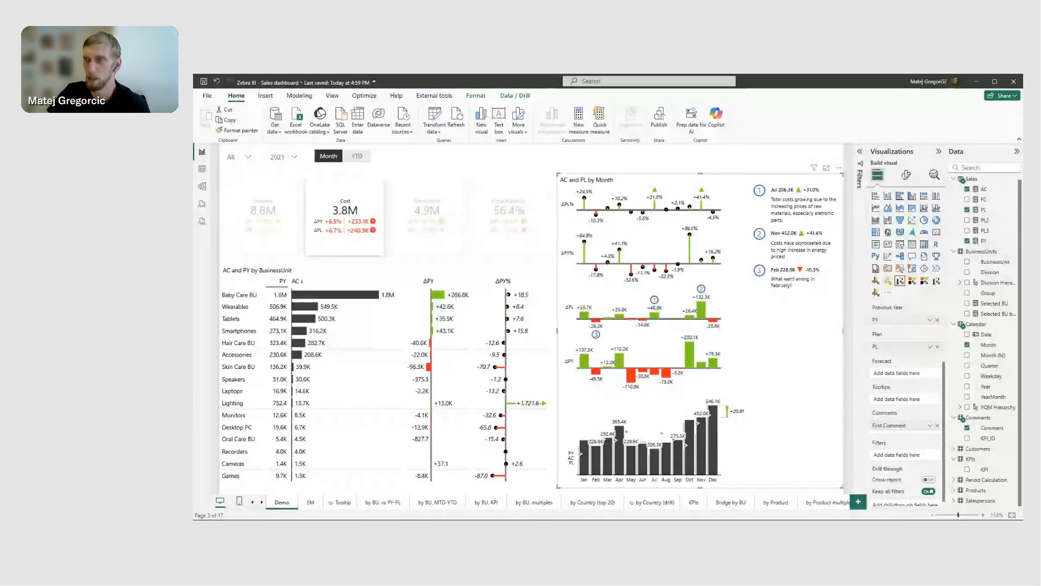
click(333, 196)
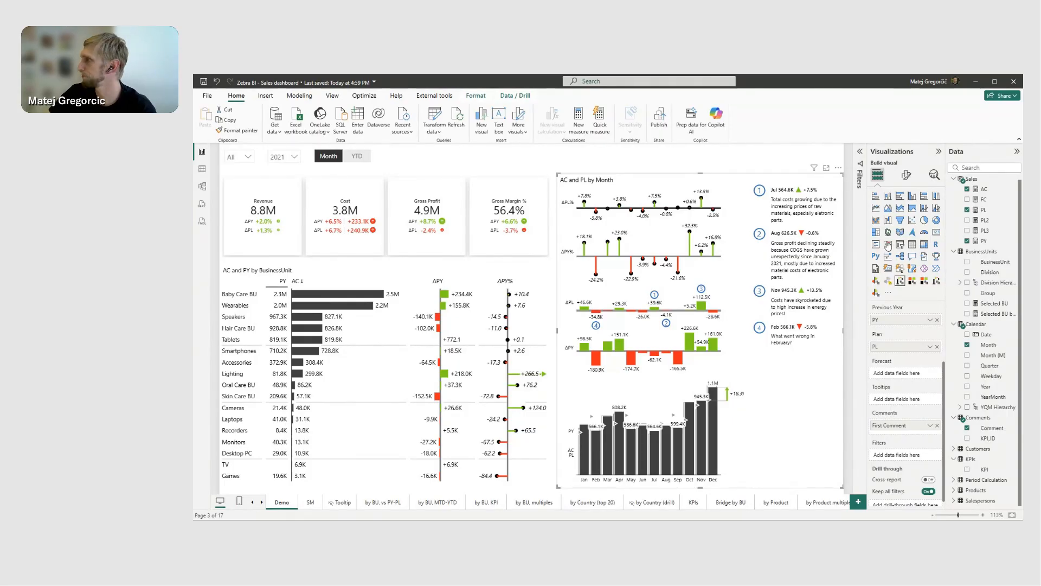
click(967, 209)
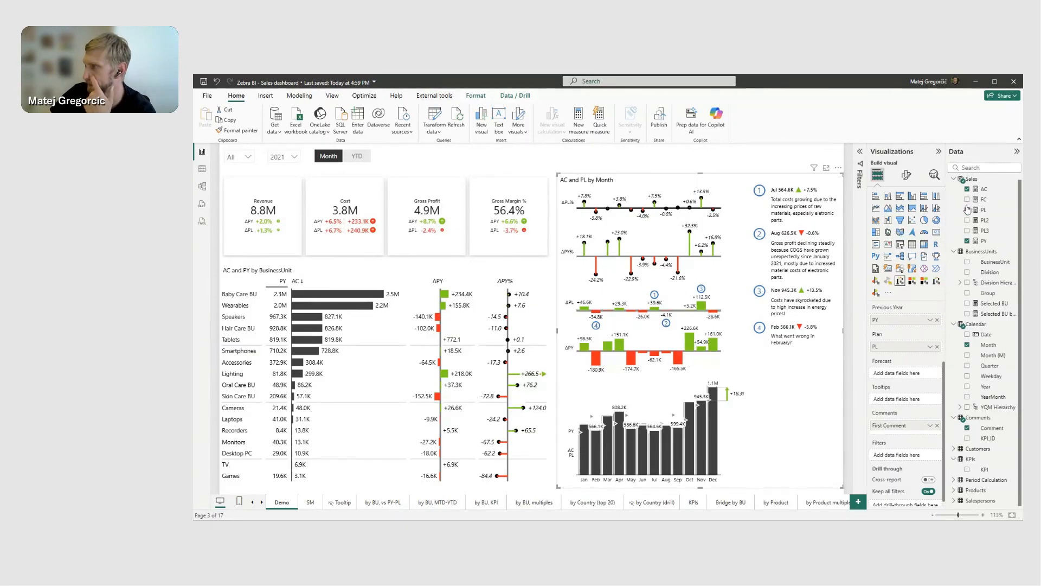
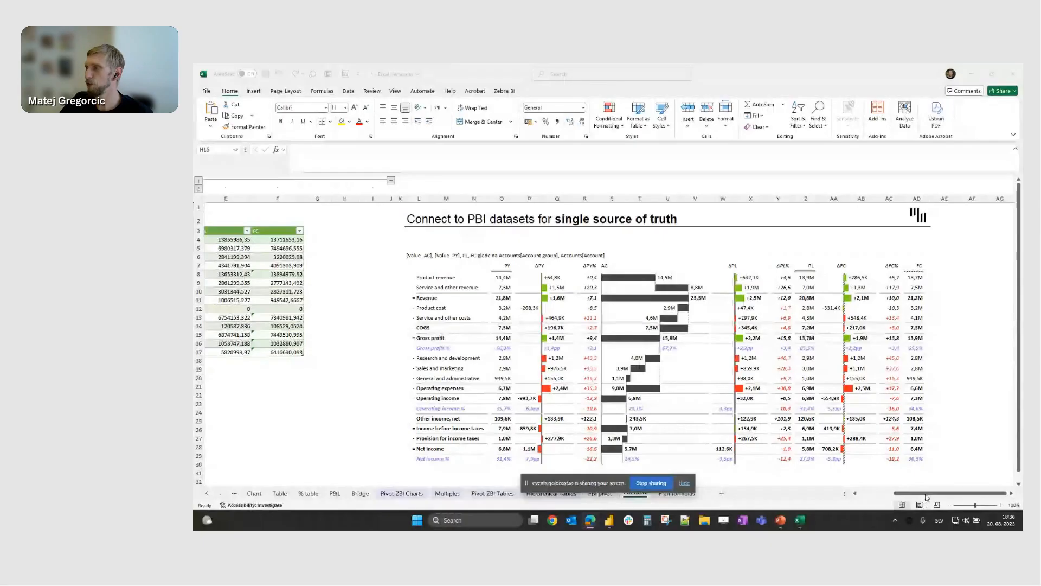
Compare the FinancialStatements source table with the linked income statement visual, focusing on its plan and forecast variance columns.
drag(926, 496, 876, 496)
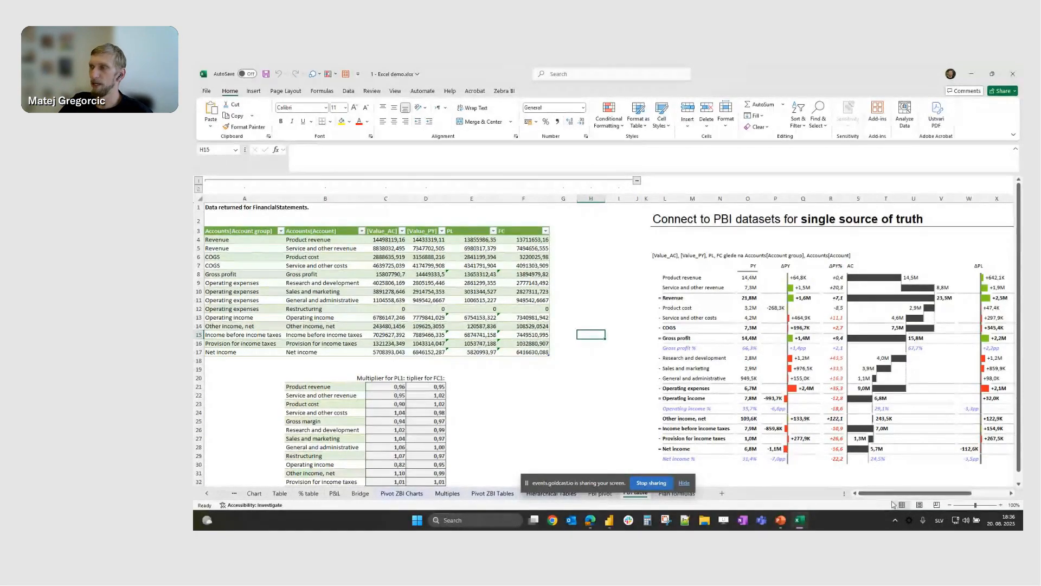
drag(890, 495, 926, 497)
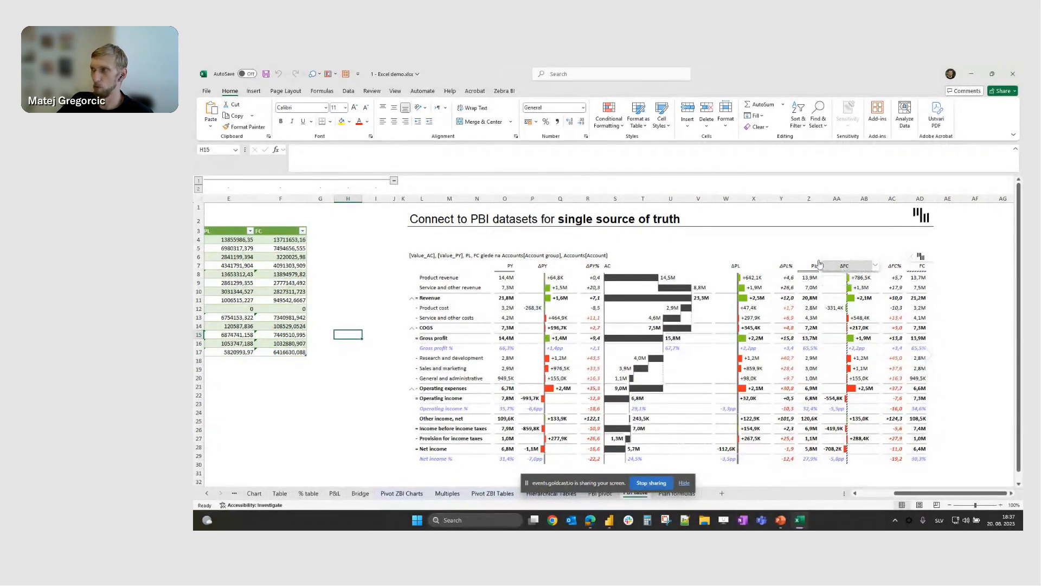
click(794, 259)
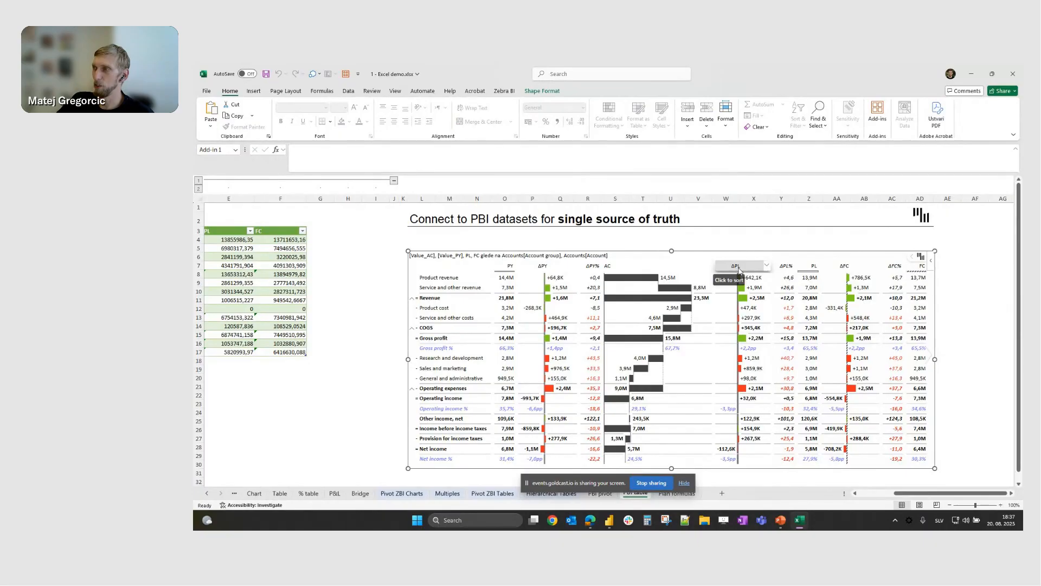
mouse_move(739, 269)
mouse_down()
mouse_move(644, 274)
mouse_move(741, 268)
mouse_up()
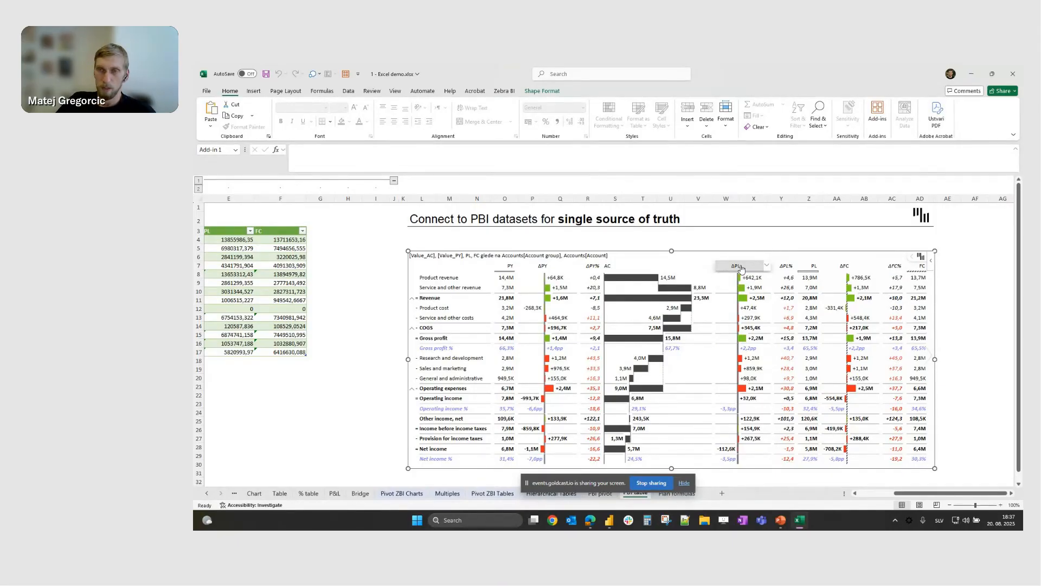
drag(741, 268, 661, 267)
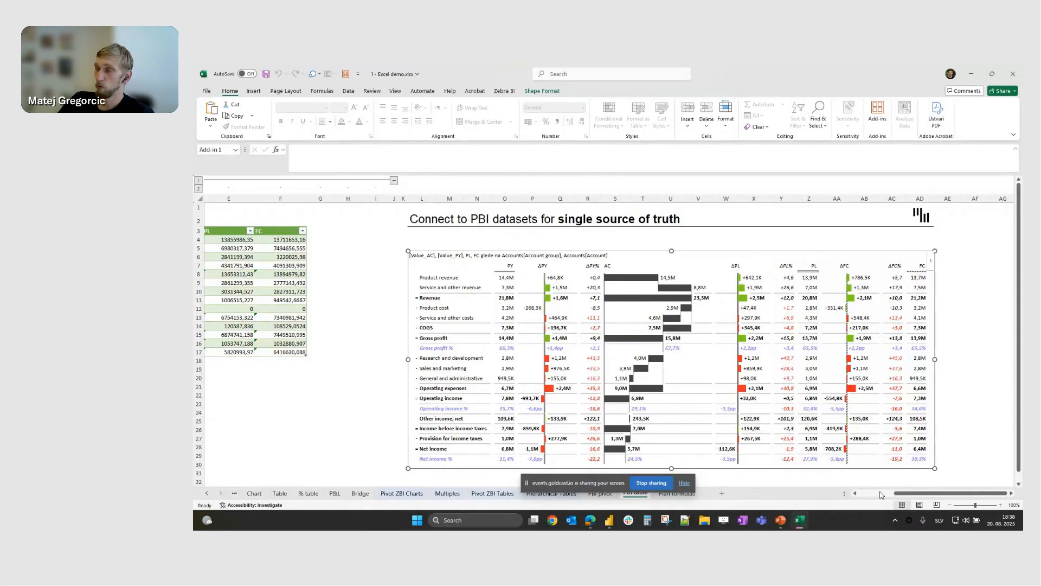
click(880, 494)
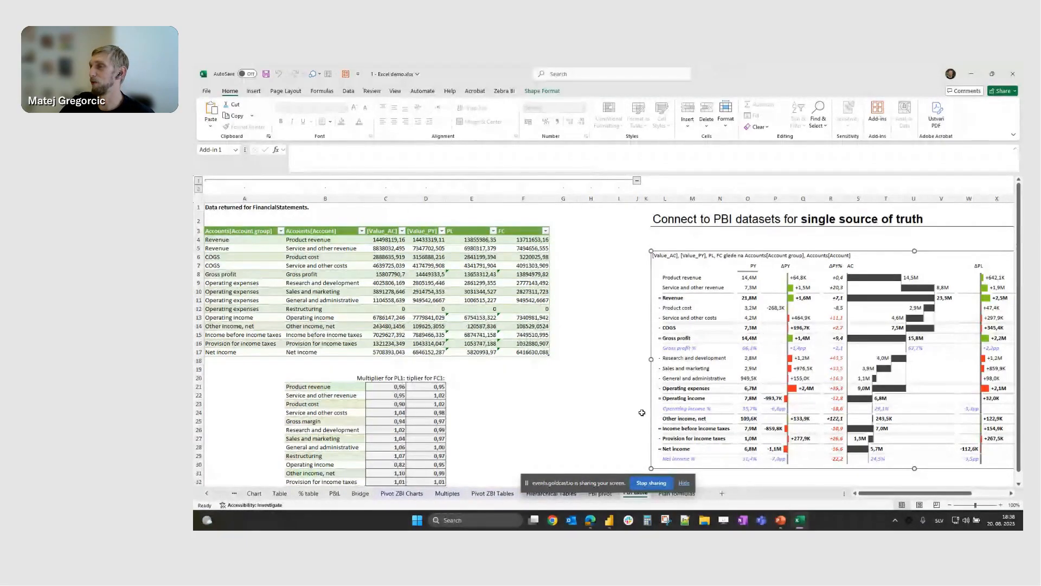
Switch to the PowerPoint financial report to view the "Links to Excel" slide's income statement visual, then put its window away.
click(784, 523)
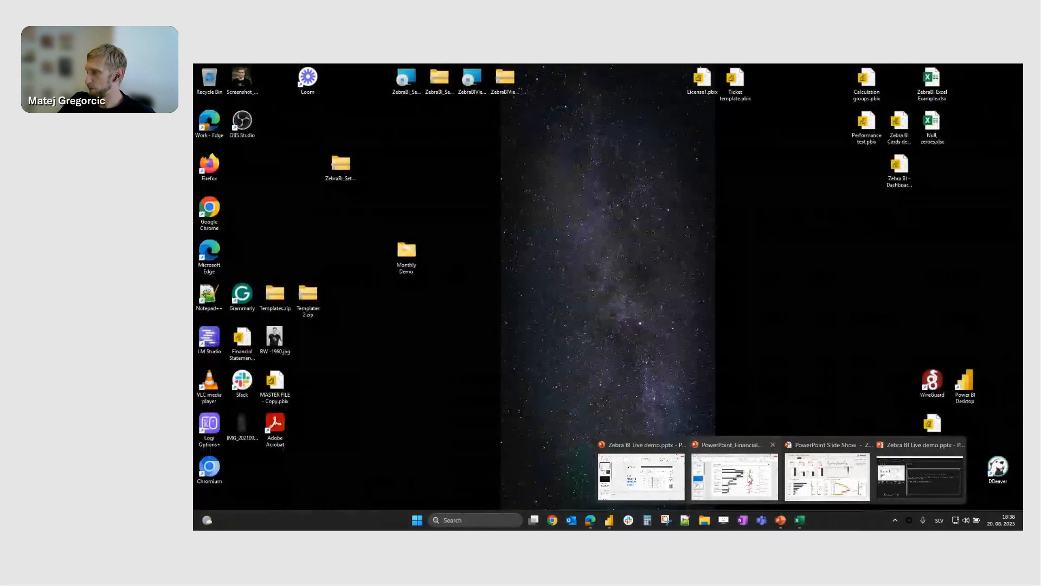
click(748, 478)
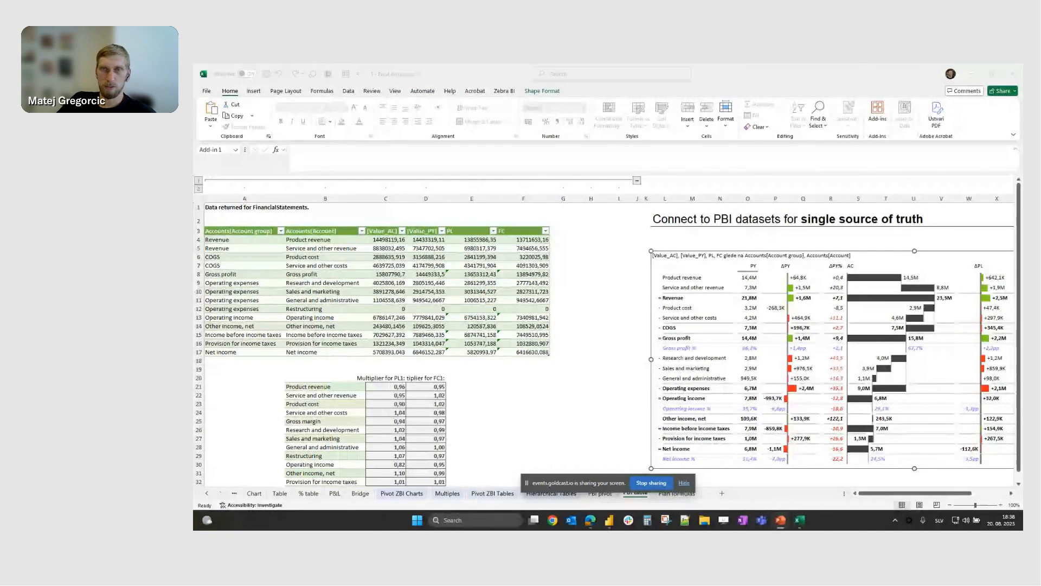
key(super+shift+Right)
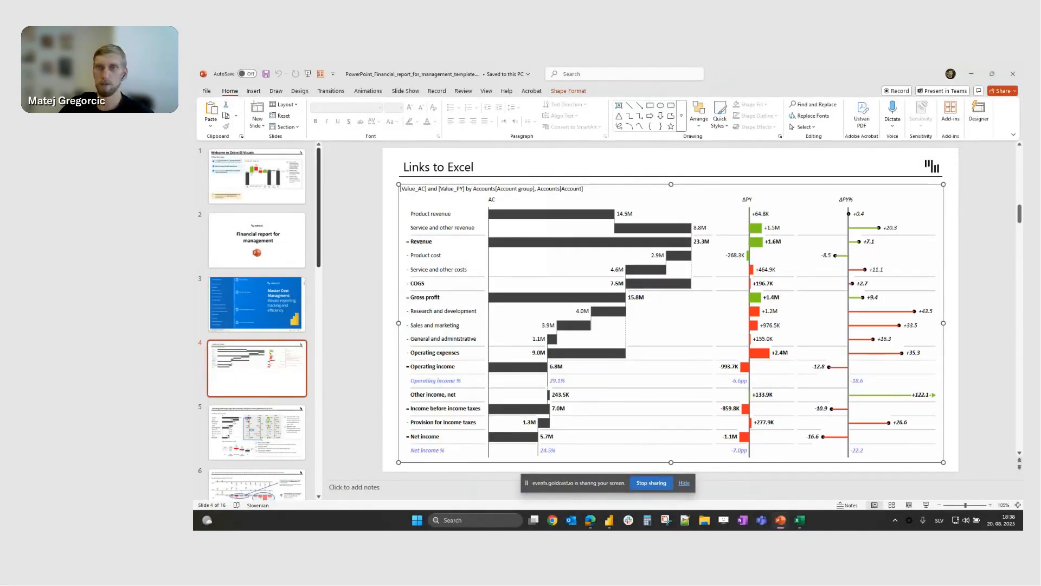
click(531, 218)
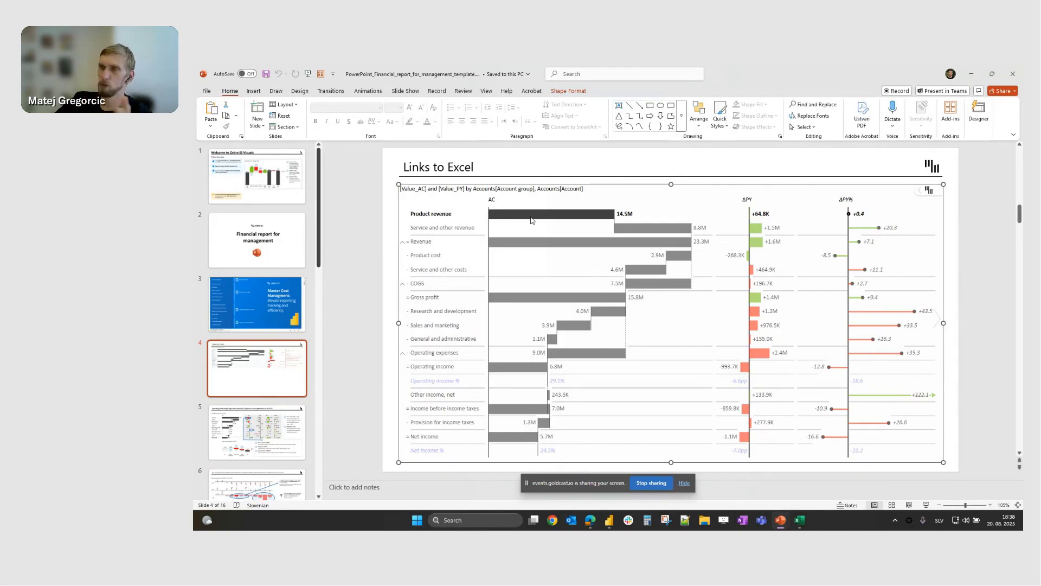
click(569, 187)
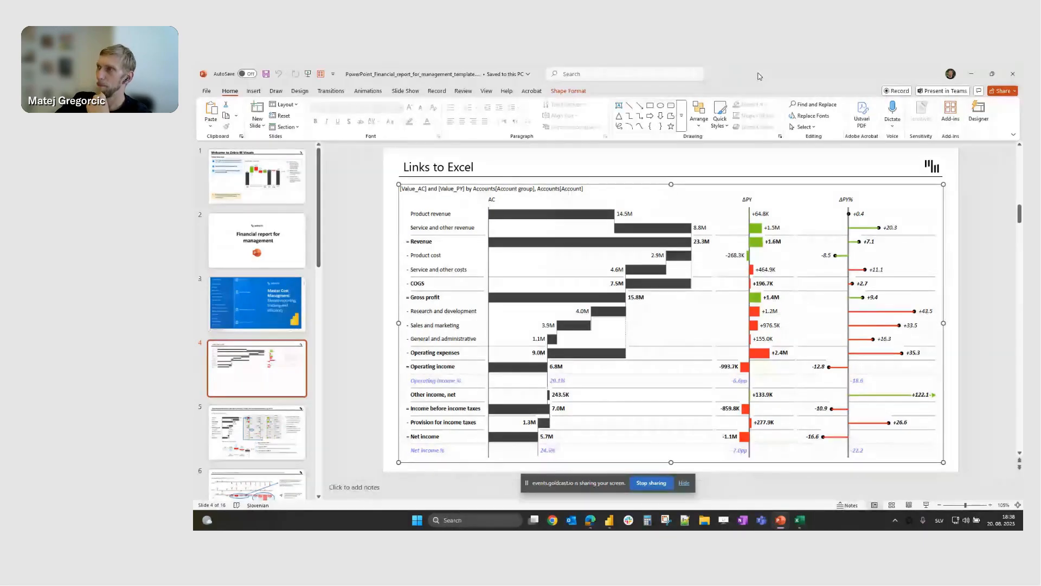
click(971, 76)
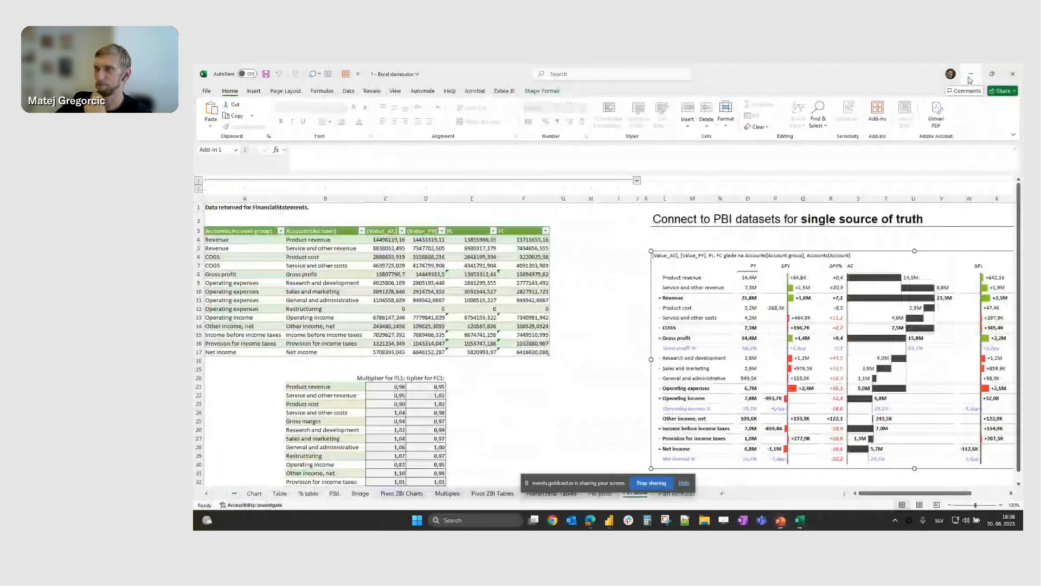
Examine the source table's FC, [Value_AC] and [Value_PY] columns in Excel and the income statement visual built on them.
click(463, 232)
click(523, 231)
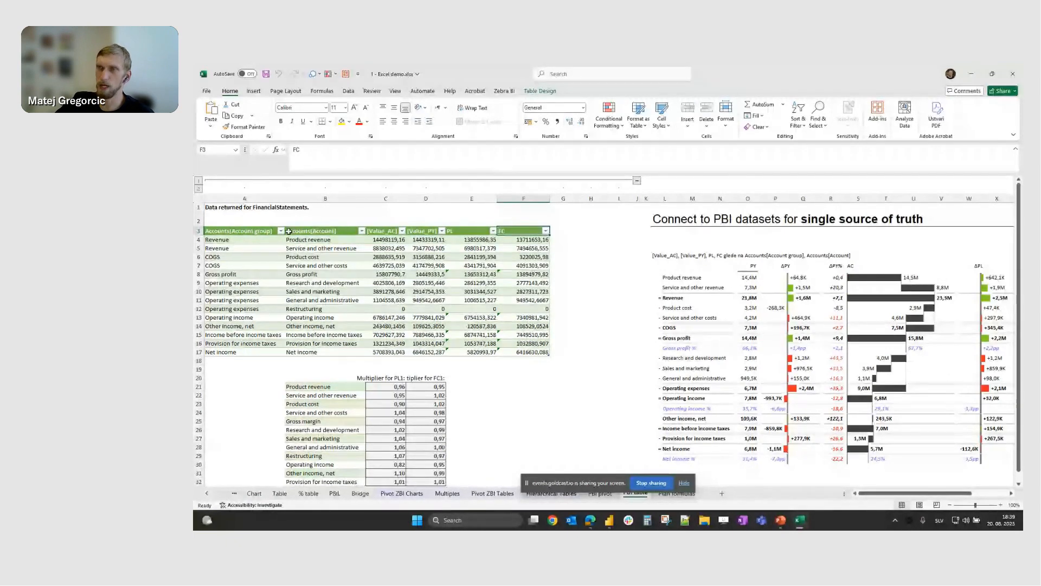
click(373, 231)
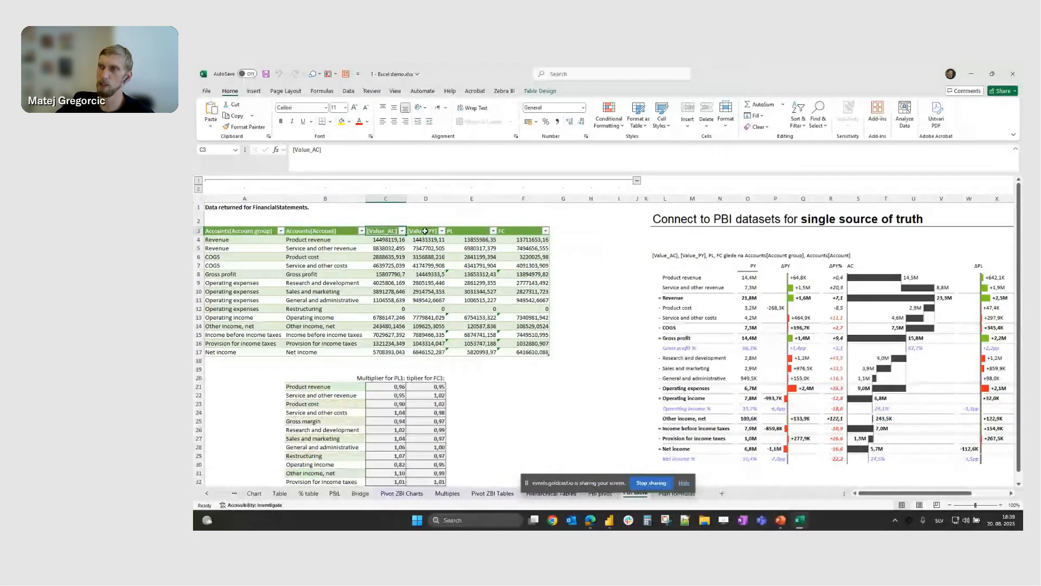
click(428, 230)
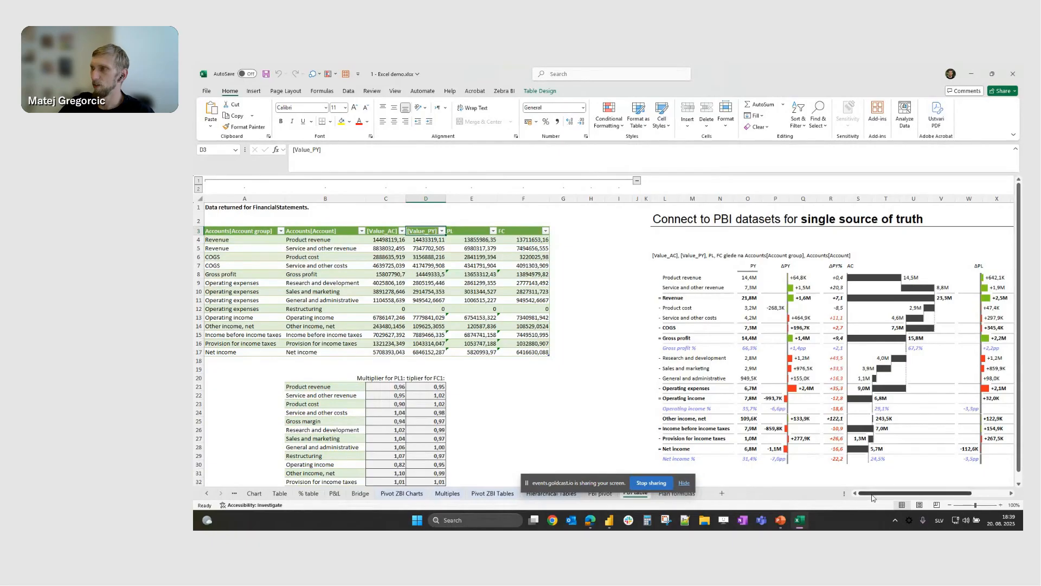
drag(873, 495, 911, 492)
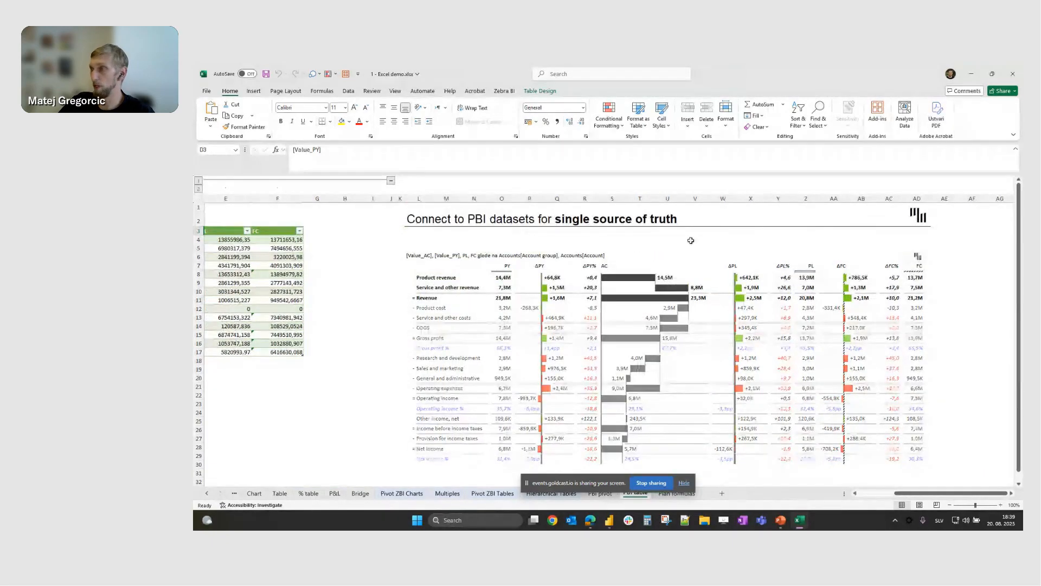
click(677, 257)
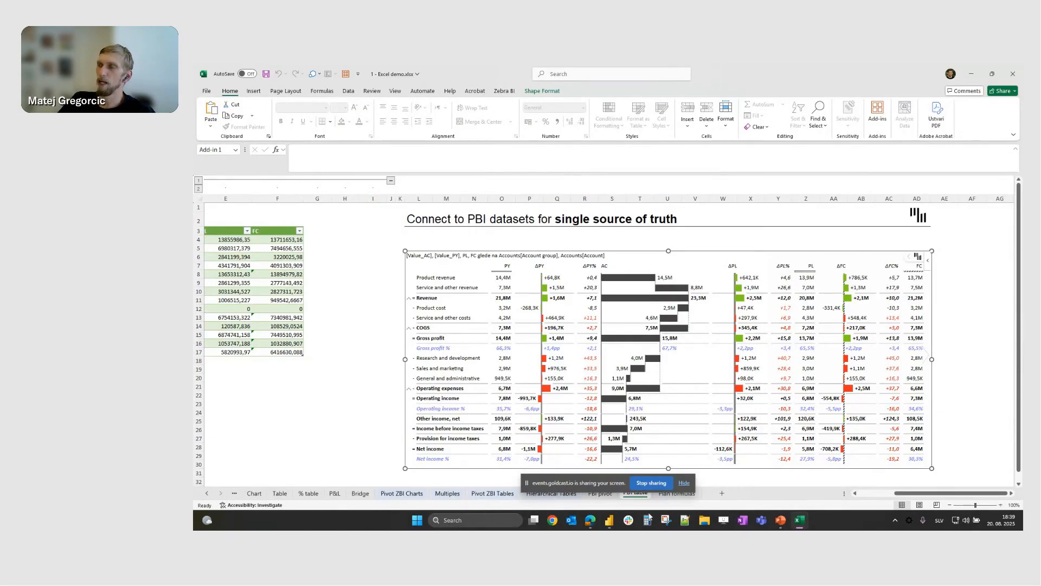
Switch to the PowerPoint financial report and refresh the "Links to Excel" visual's linked data to bring in PL and FC.
mouse_move(781, 525)
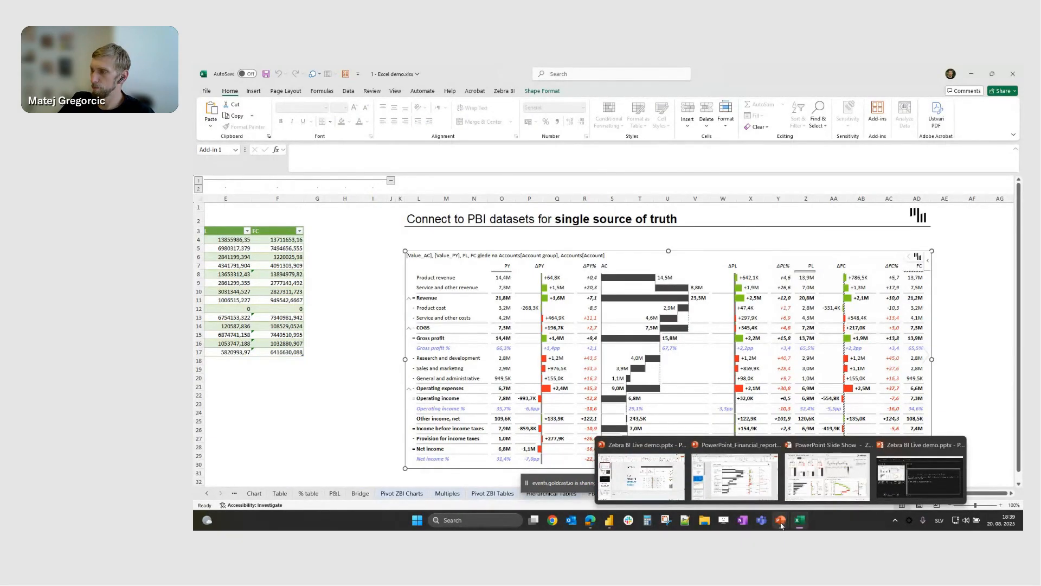
click(735, 472)
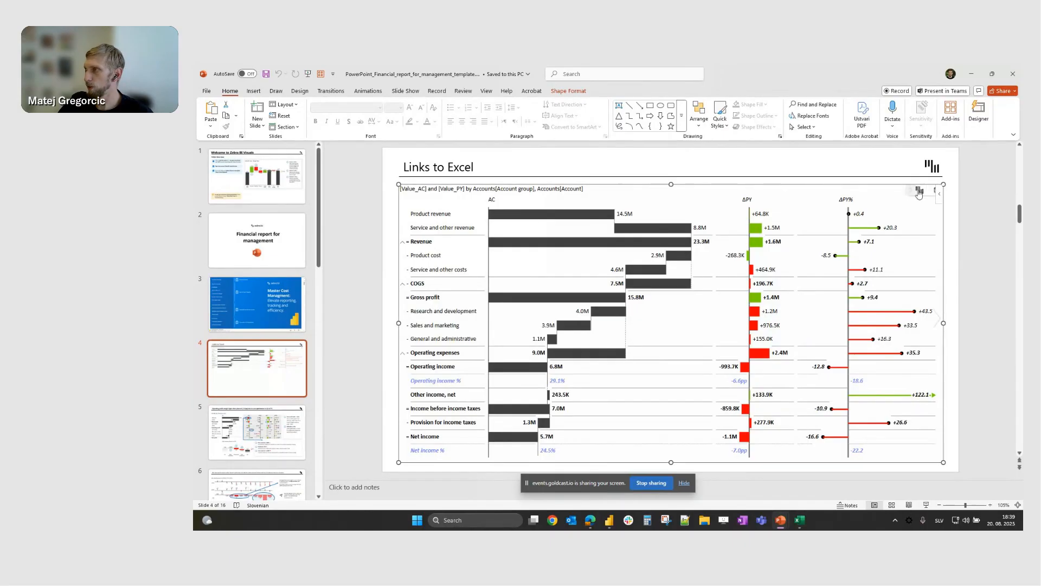
click(889, 194)
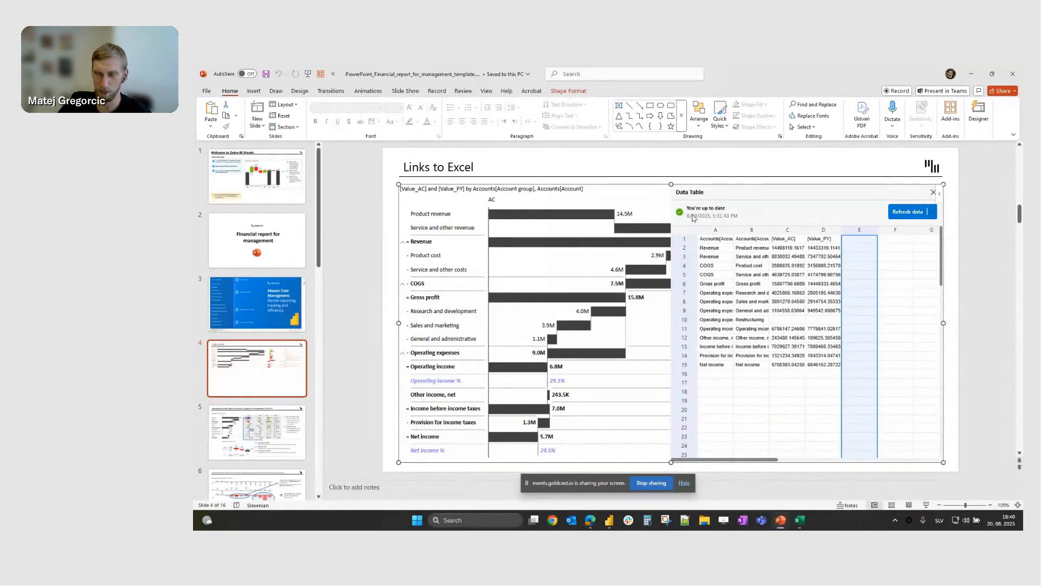
click(930, 216)
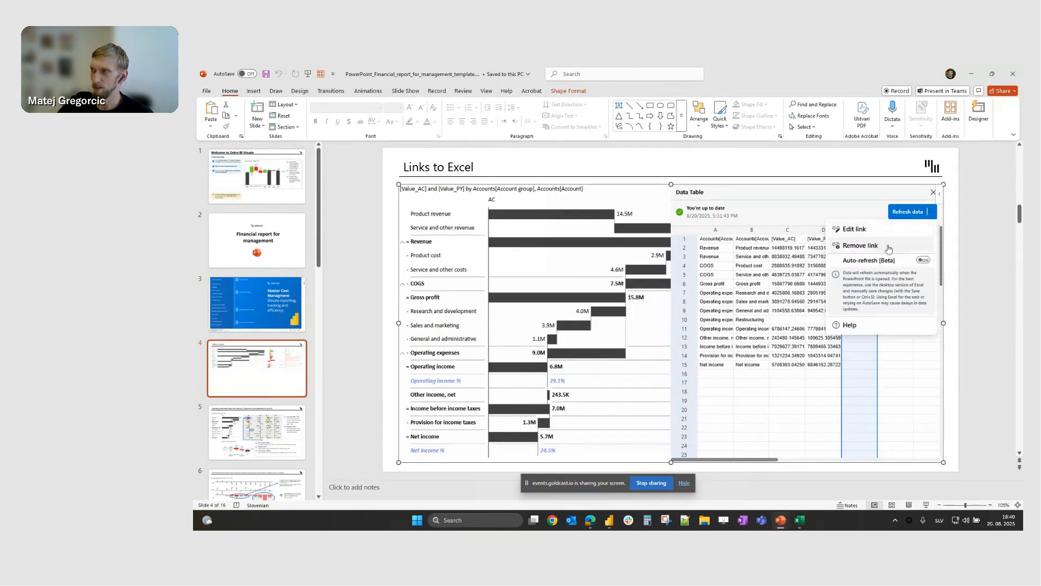
click(907, 214)
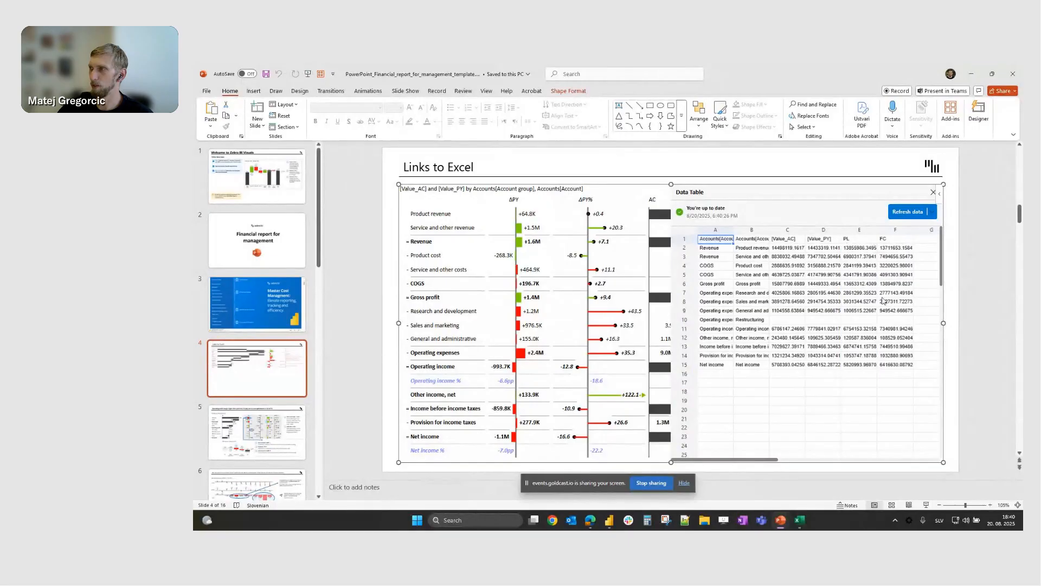
click(933, 193)
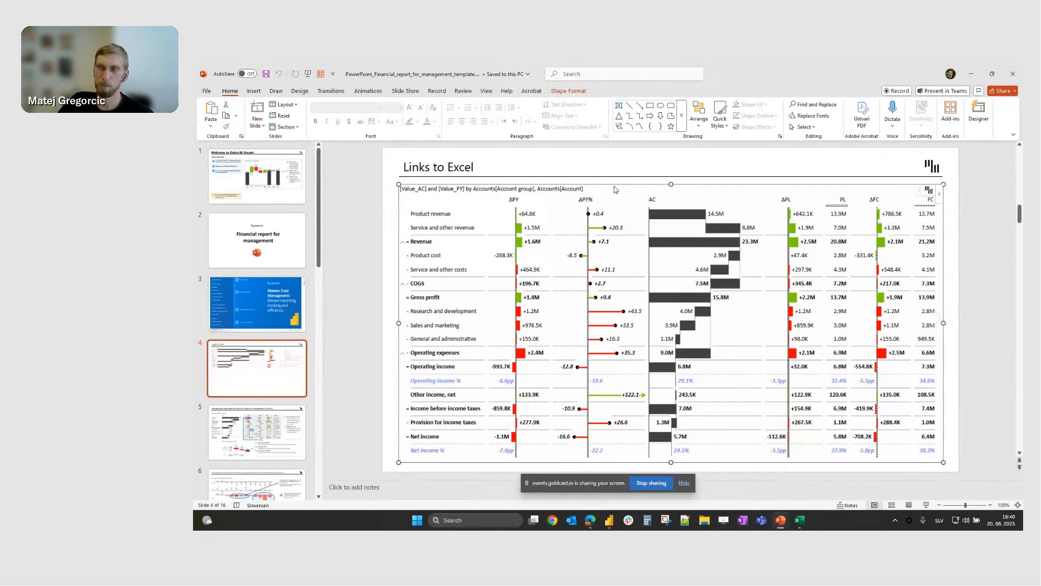
Switch back to the Excel demo workbook and inspect the PL formulas for Product revenue and Product cost in the FinancialStatements table.
click(800, 521)
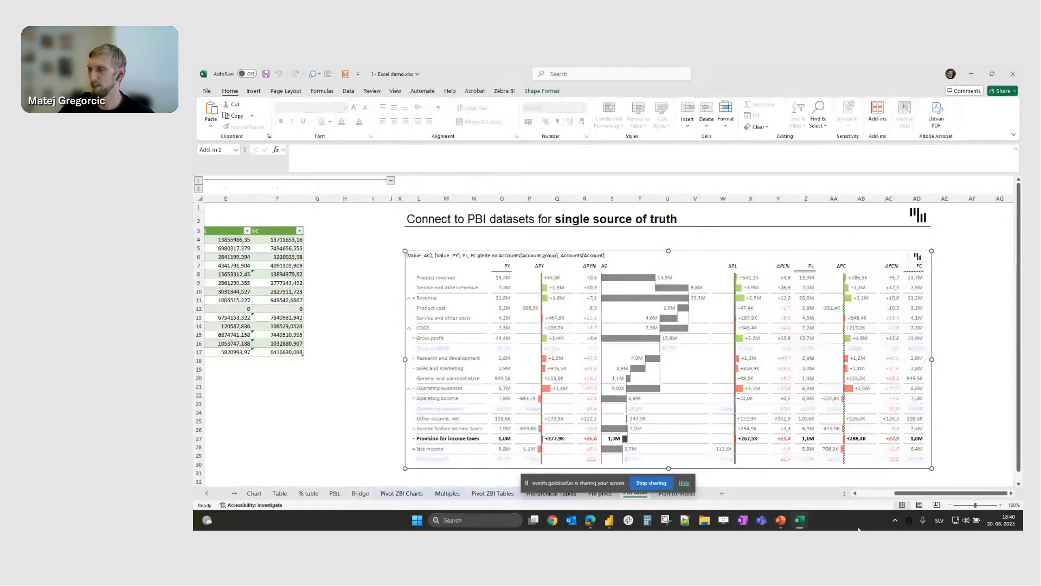
drag(910, 497, 874, 497)
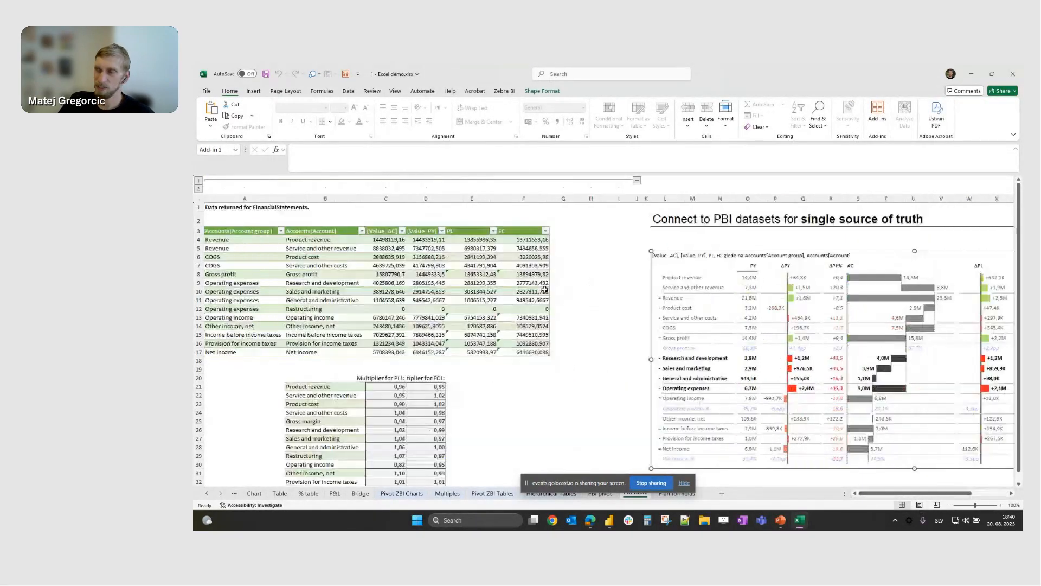
click(479, 242)
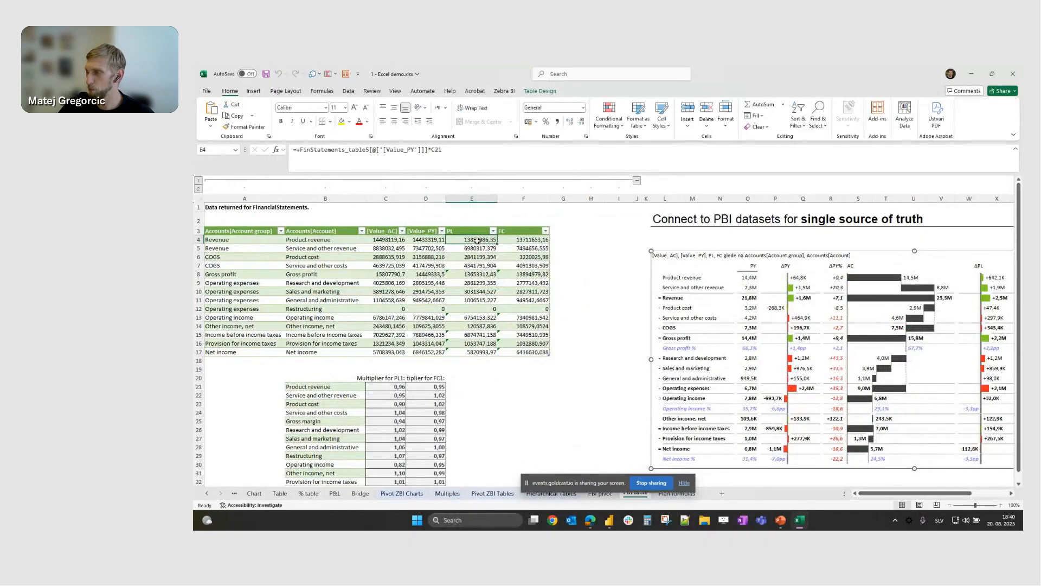
click(472, 257)
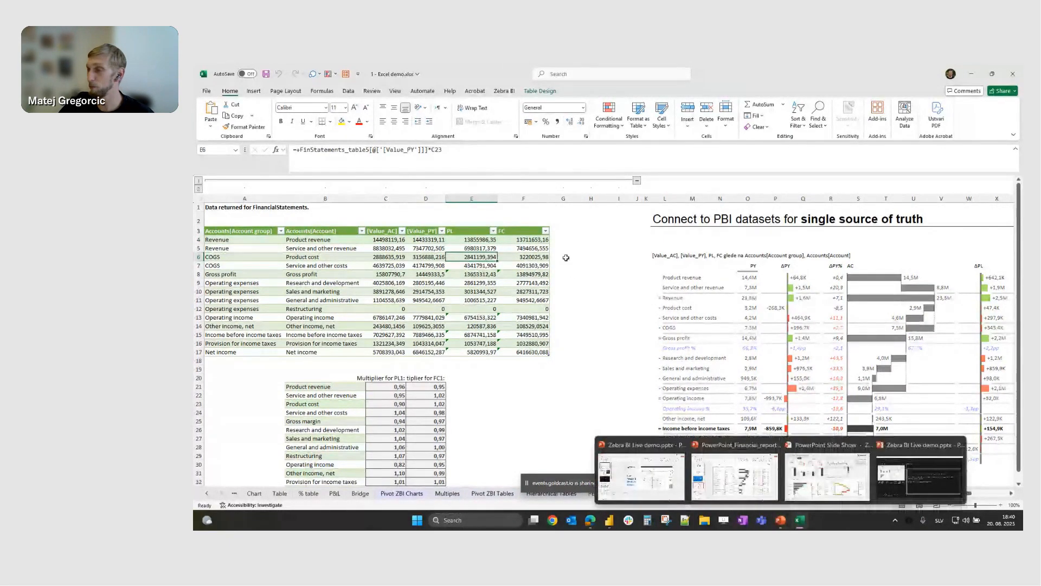
click(584, 259)
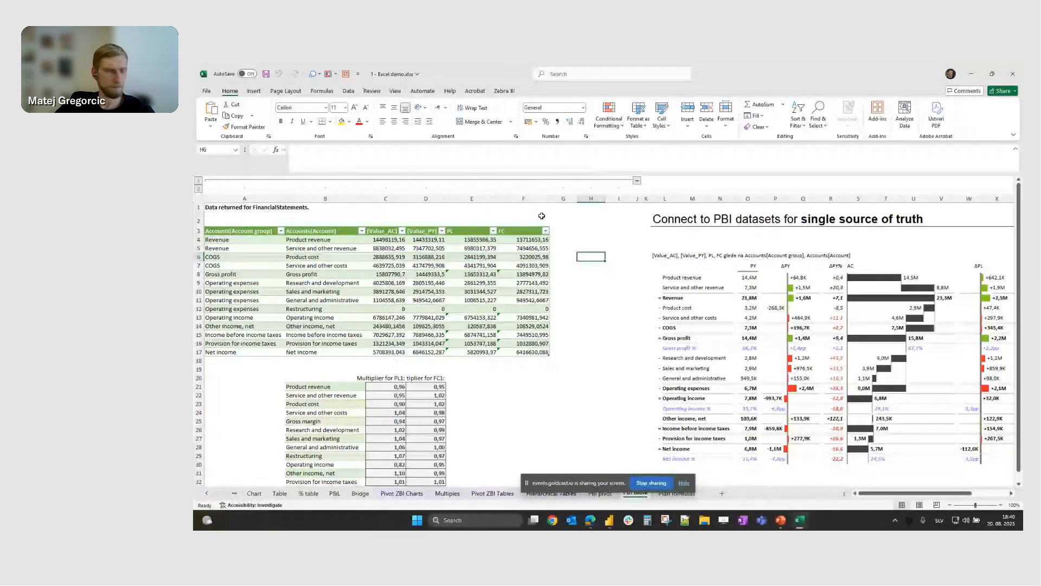
click(523, 412)
click(580, 351)
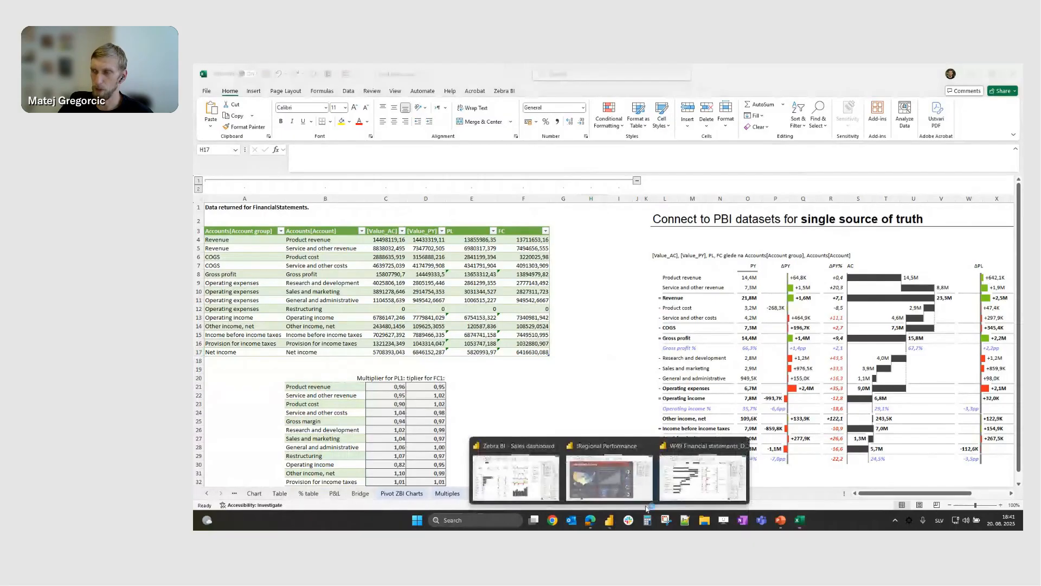
Browse the Power BI semantic models available as a PivotTable source, including Financial Statements and Sales operational, then close the list.
click(703, 476)
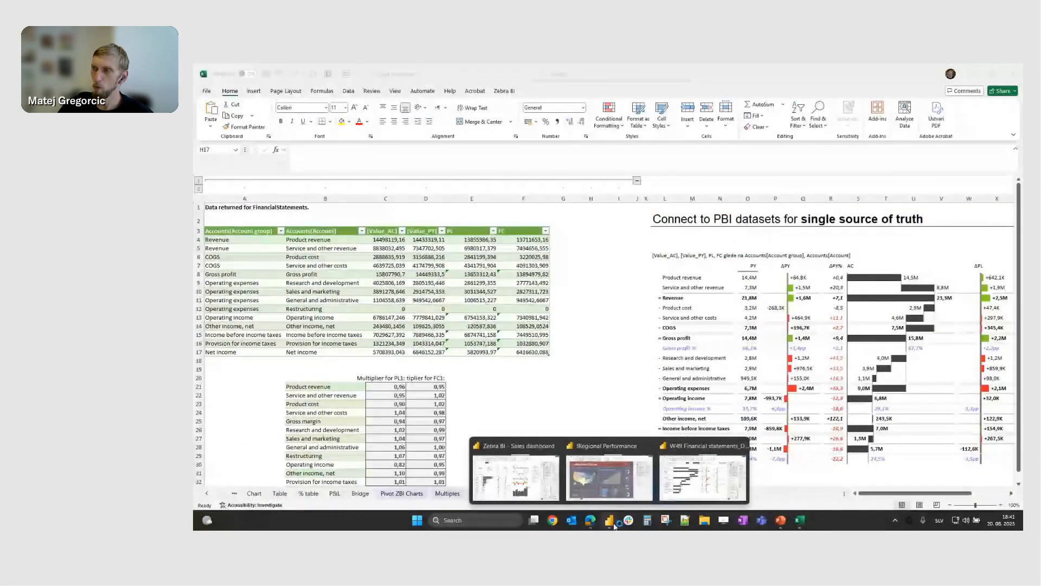
click(592, 292)
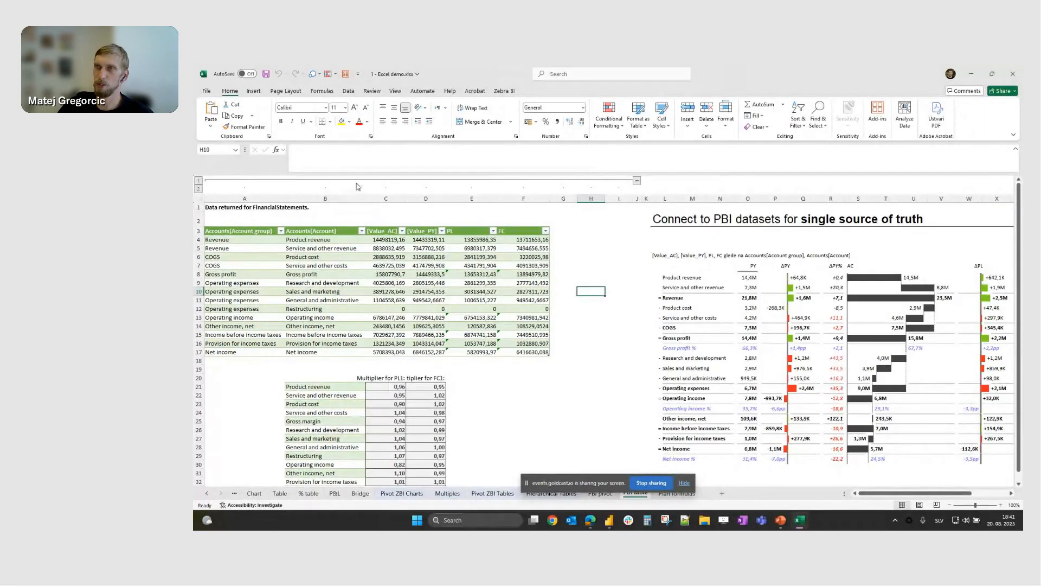
click(253, 92)
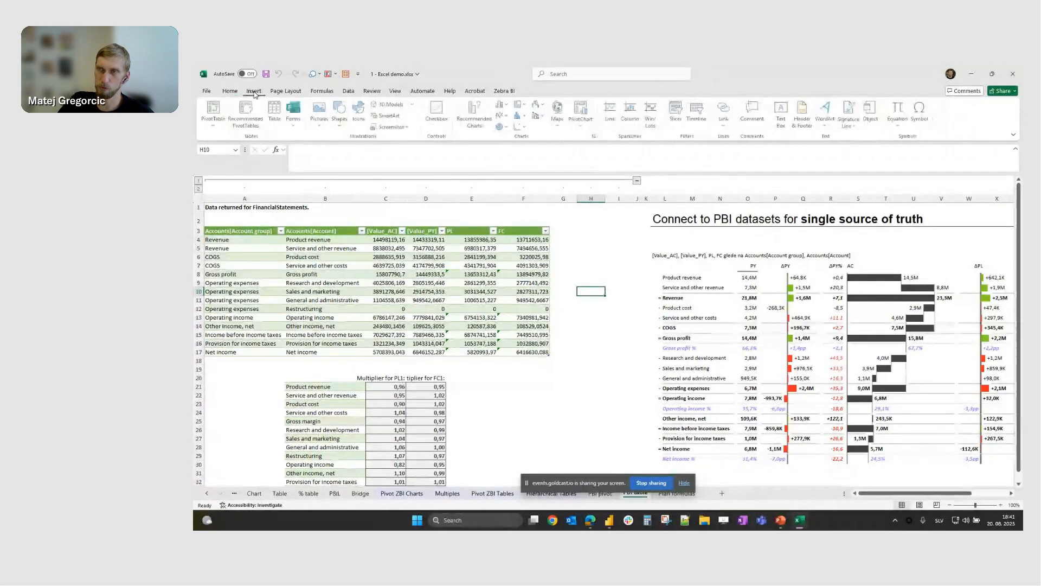
click(216, 127)
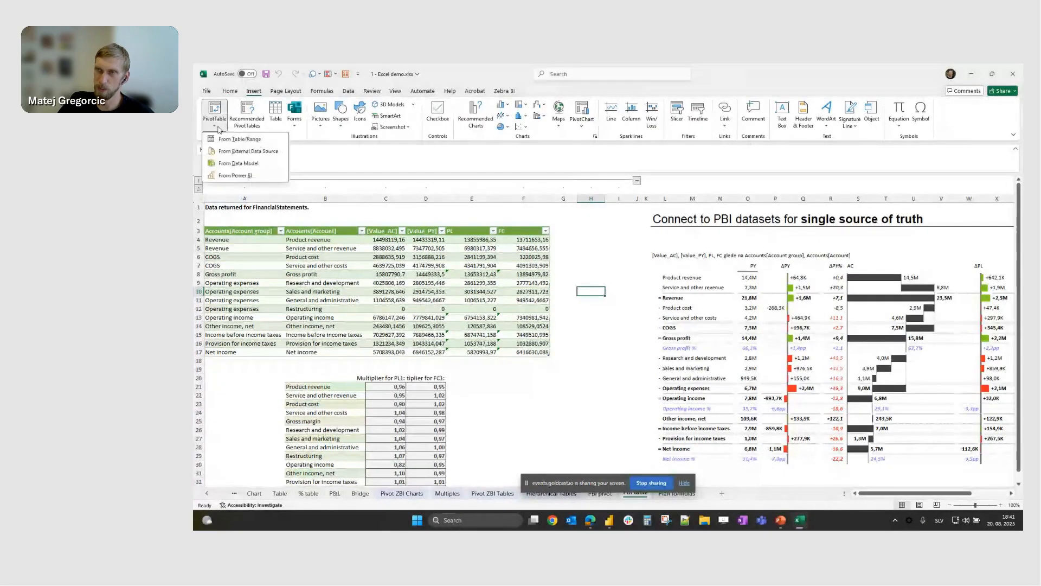
click(266, 176)
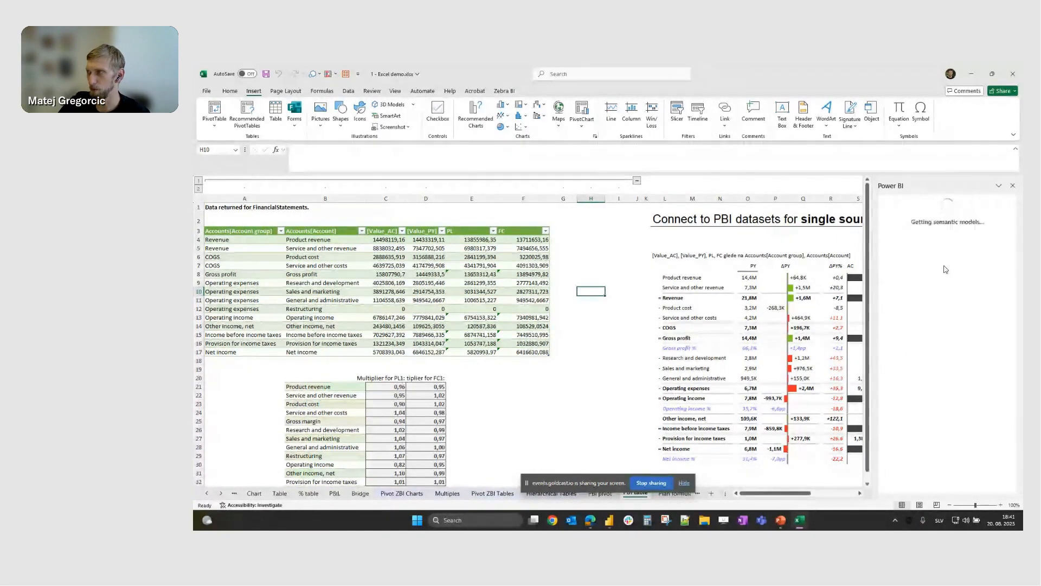
scroll(945, 269, down, 3)
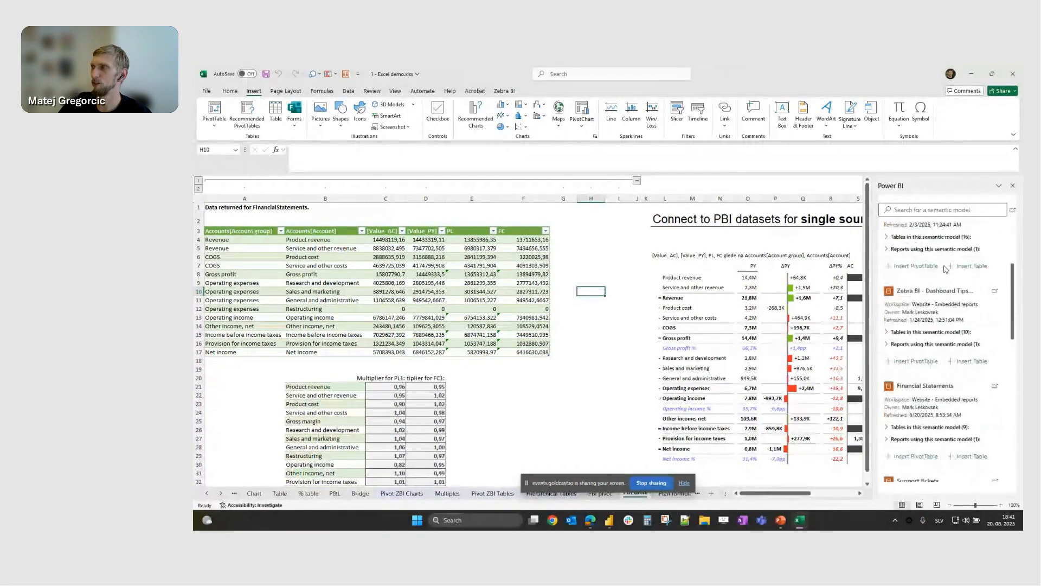
scroll(946, 269, down, 5)
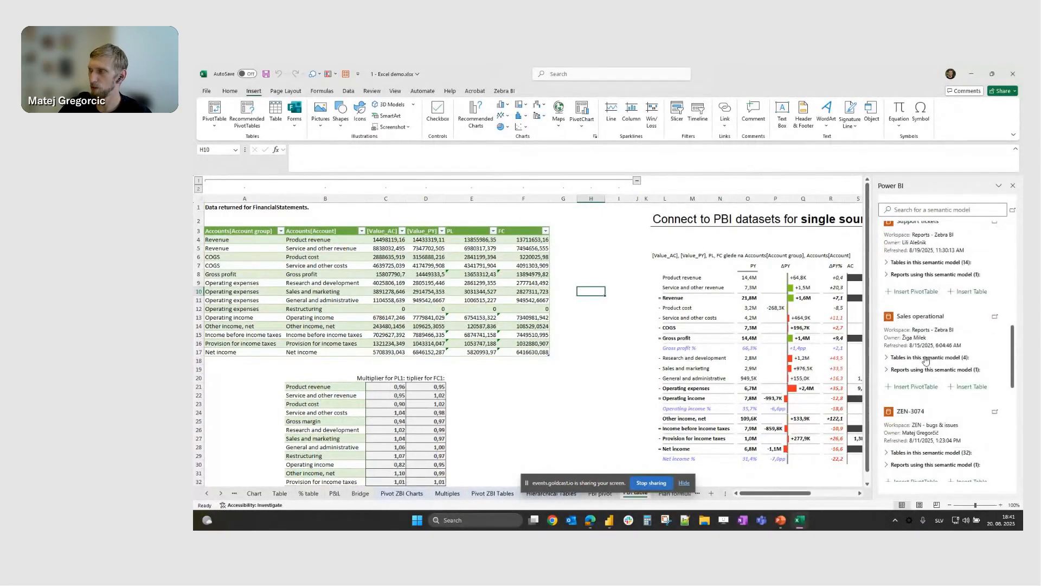
click(1013, 186)
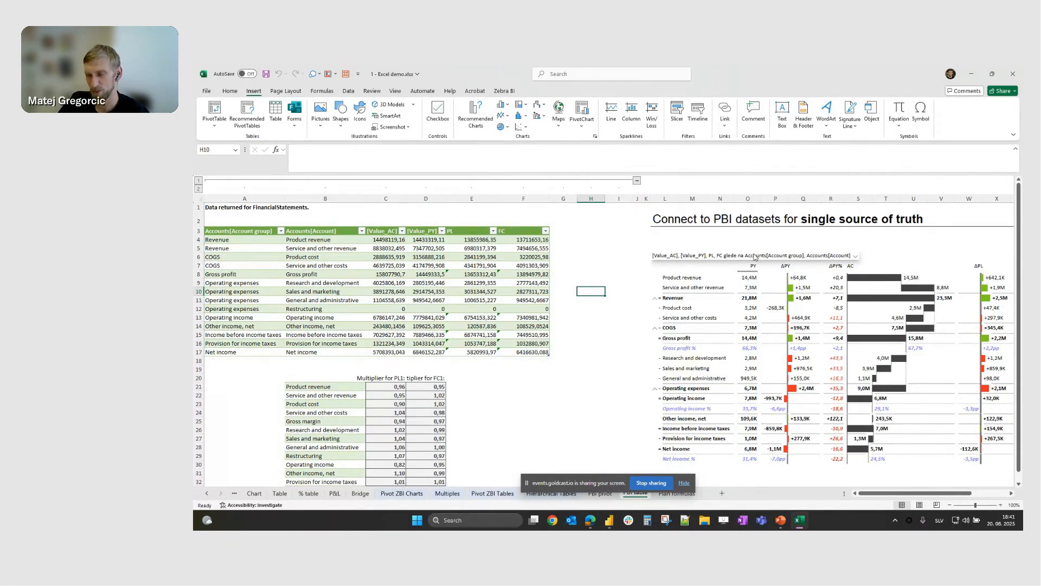
click(594, 239)
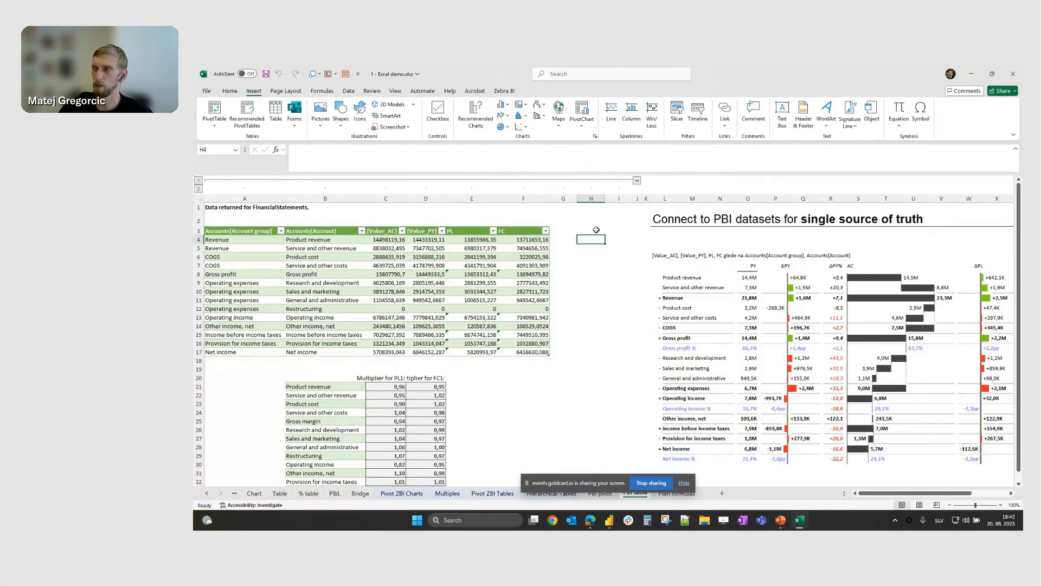
click(594, 230)
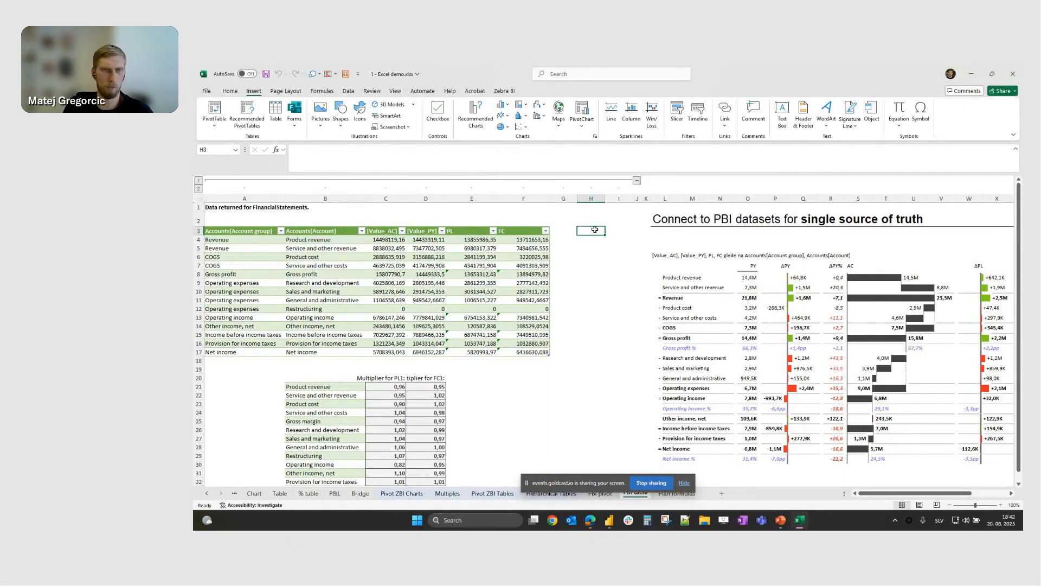
click(761, 250)
drag(917, 493, 943, 496)
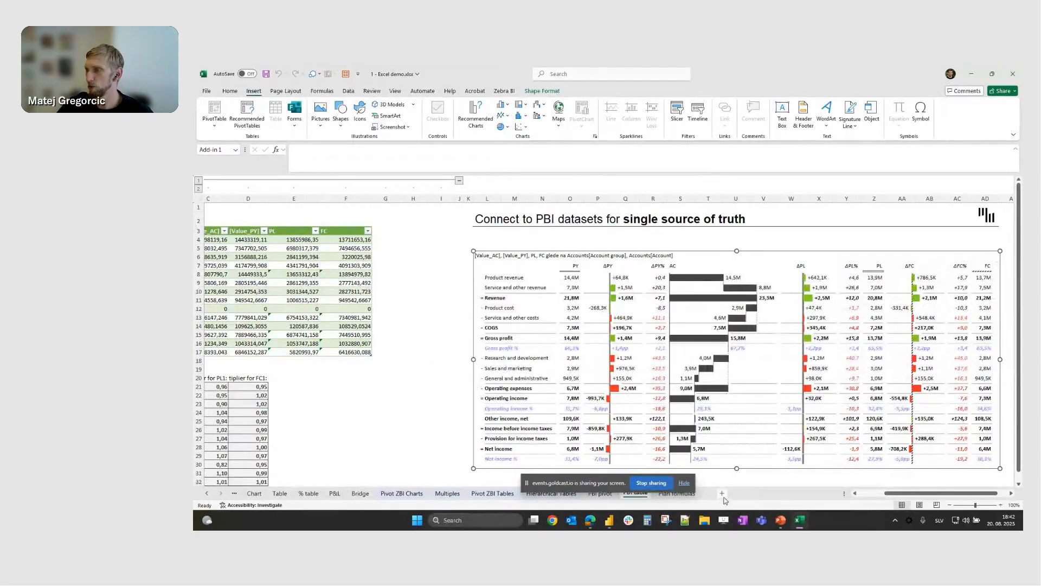
Add a blank worksheet after the PBI table sheet, insert the Zebra BI Charts add-in on it and enlarge its frame.
click(723, 495)
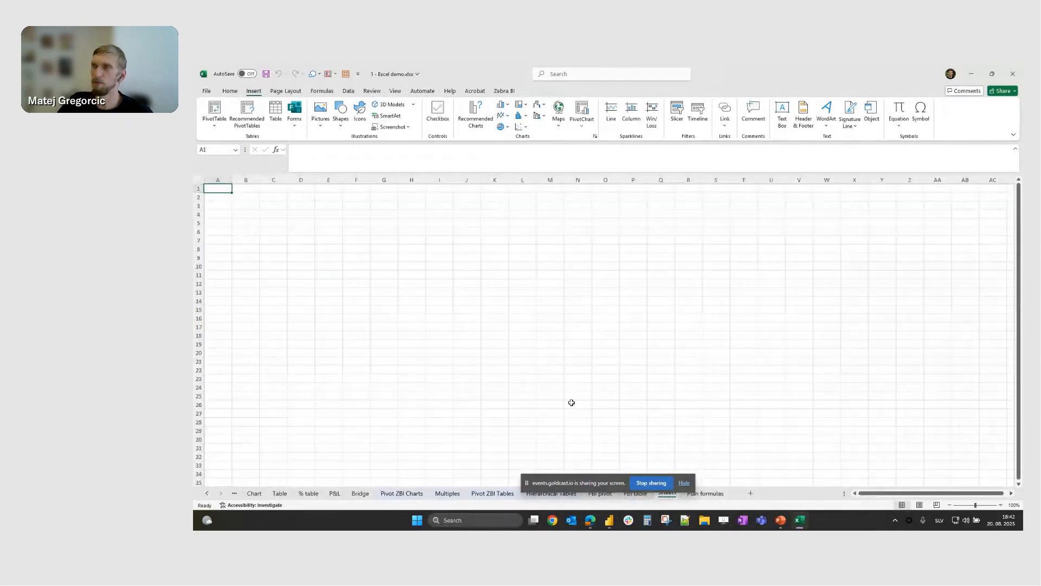
click(335, 76)
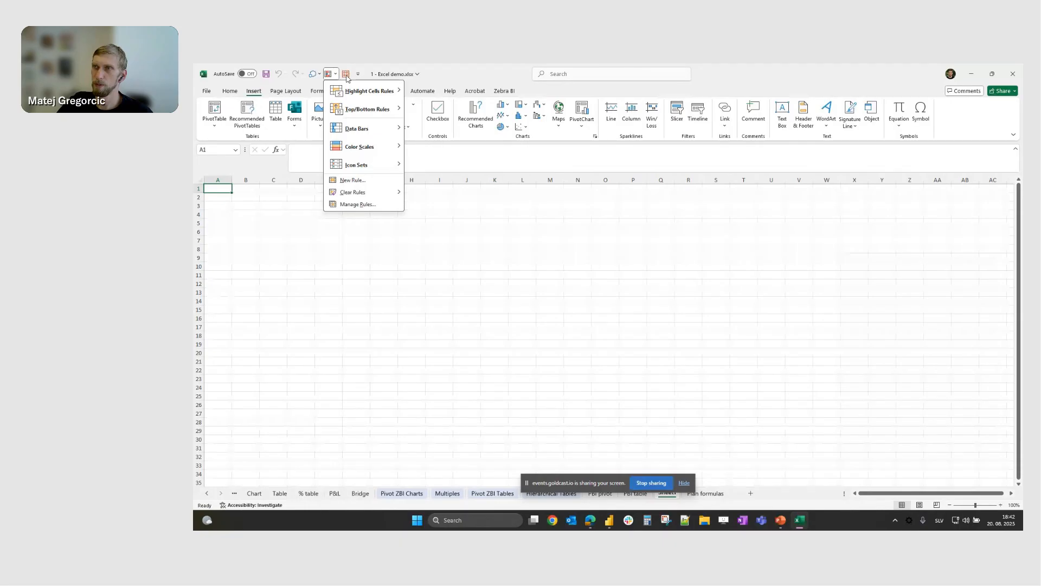
click(346, 76)
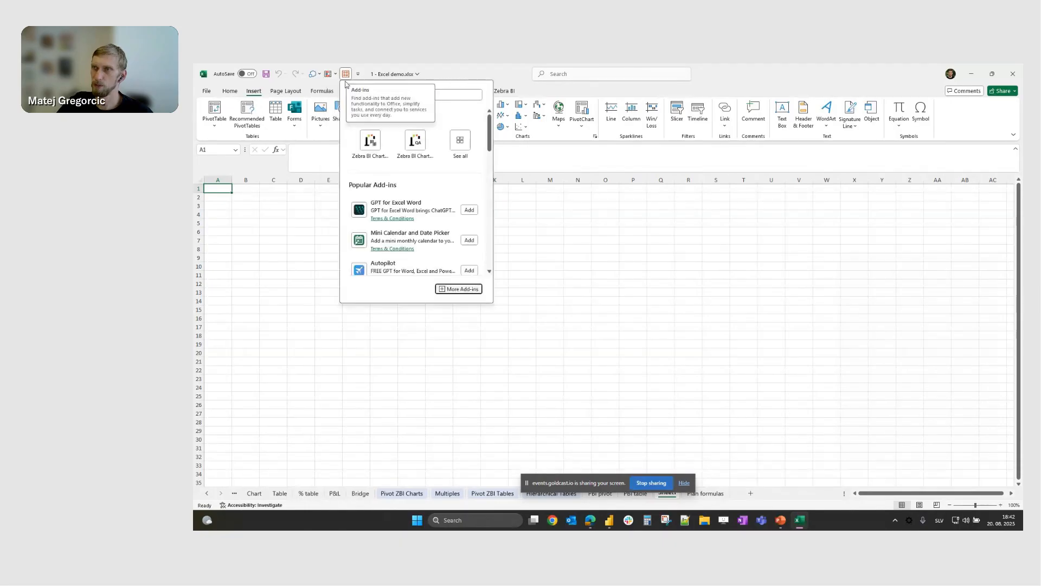
click(371, 144)
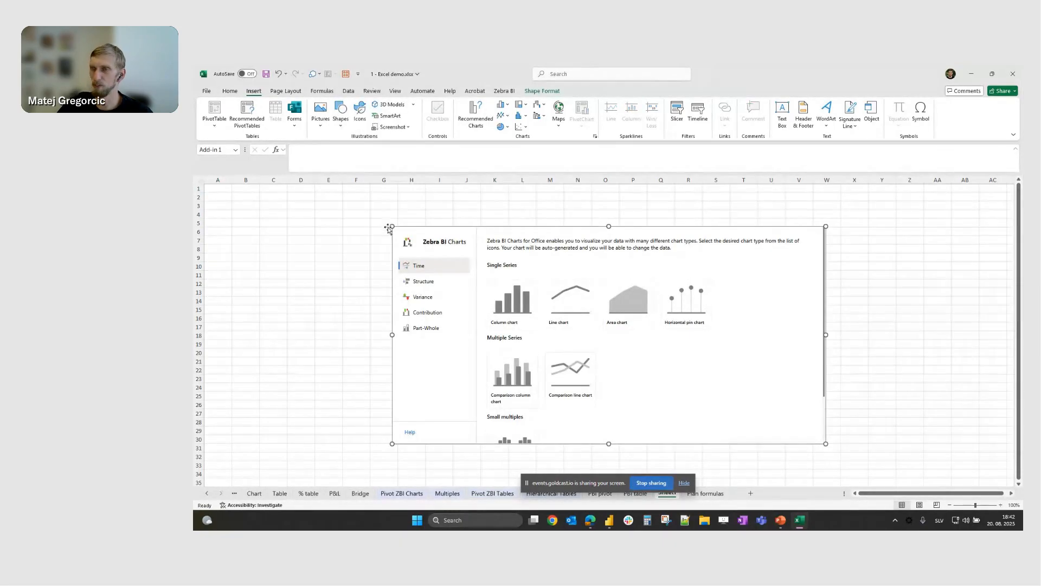
drag(392, 226, 318, 203)
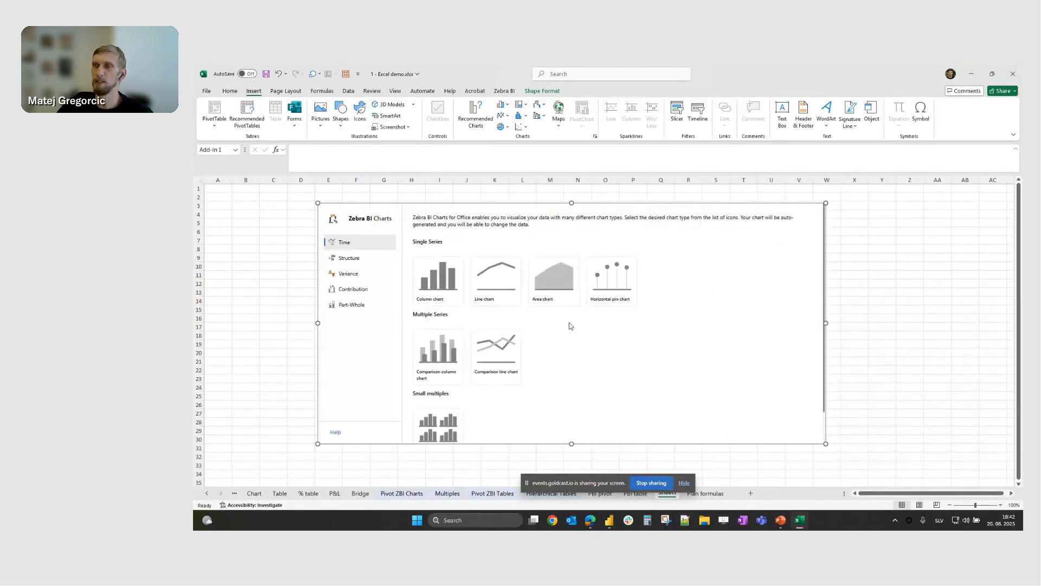
Review the Structure, Variance, Contribution and Part-Whole chart types and create a Bridge chart from the Contribution group.
click(350, 262)
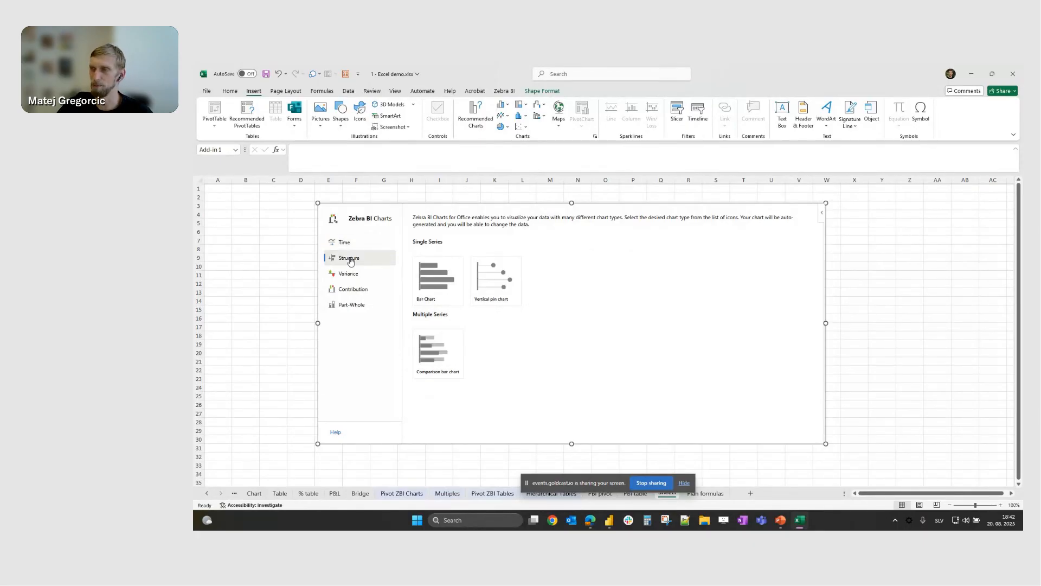
click(350, 274)
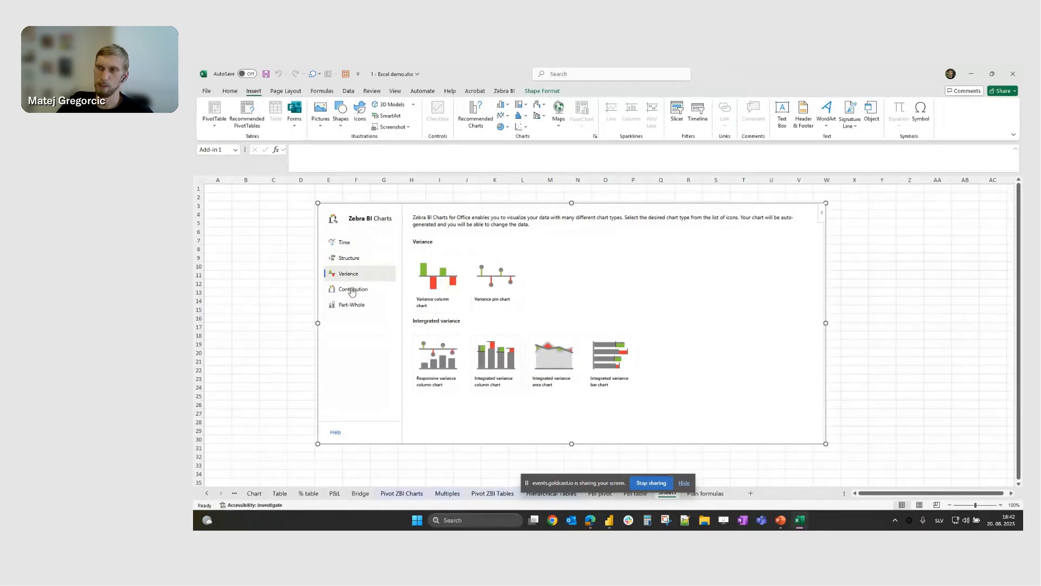
click(352, 291)
click(352, 302)
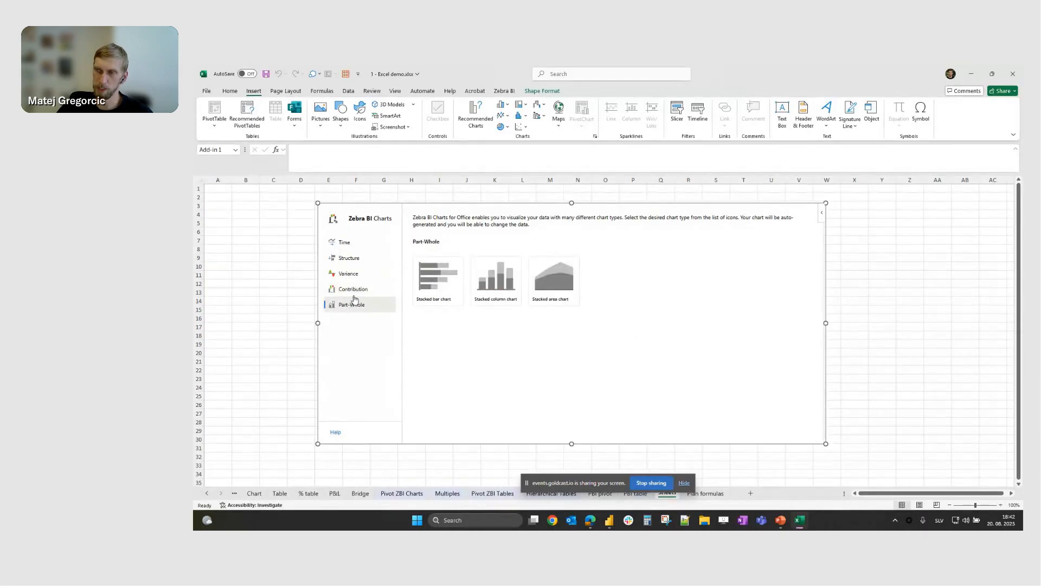
click(352, 291)
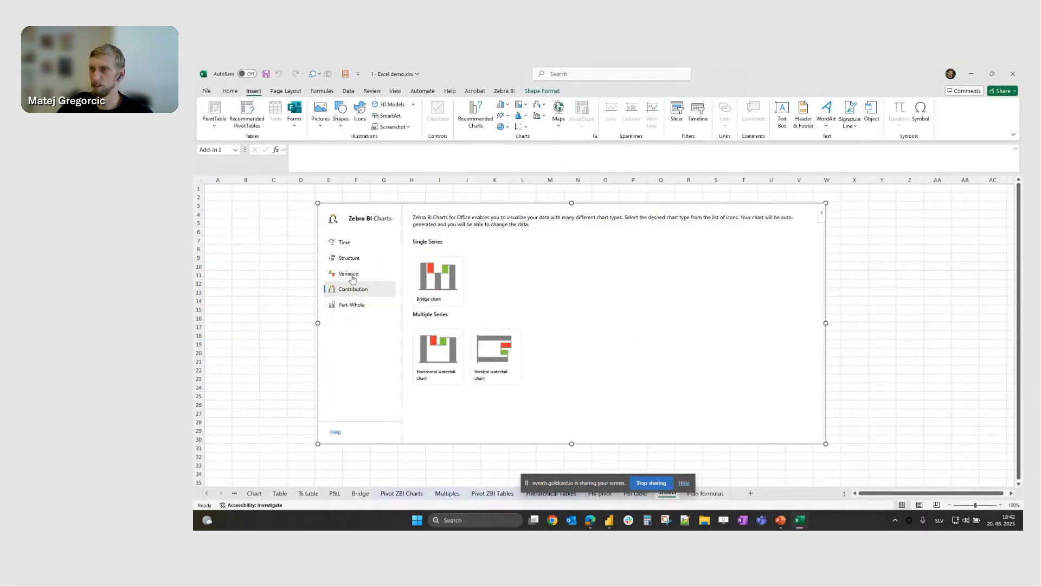
mouse_move(435, 302)
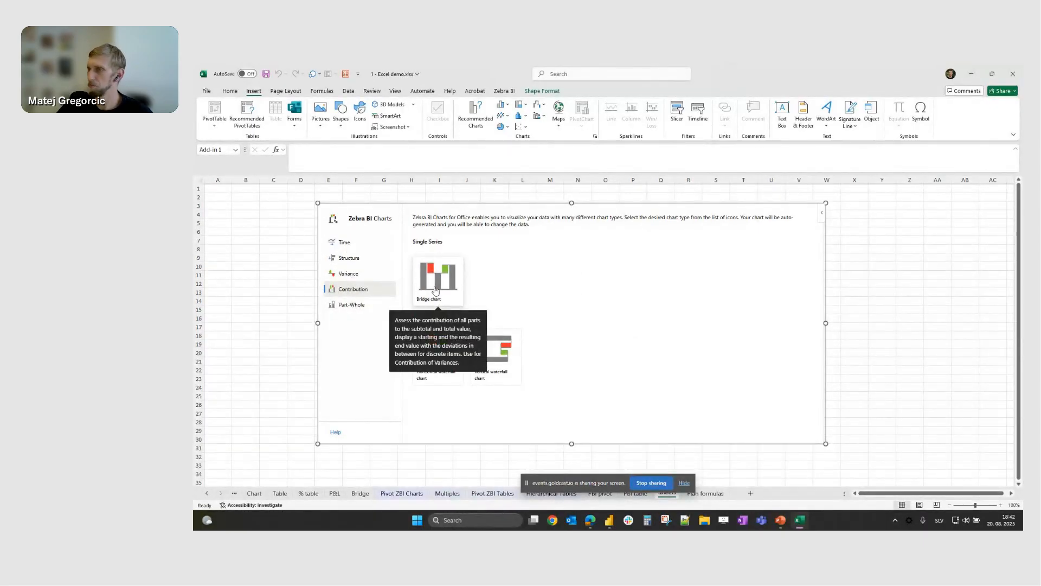
click(435, 290)
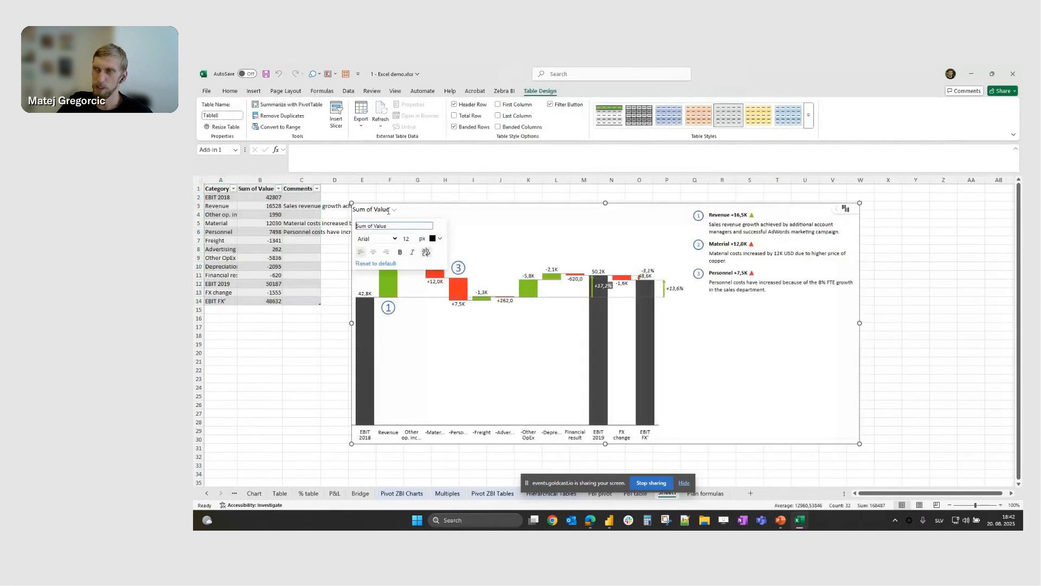
Move the bridge chart beside its data table and set the Depreciation value to -10000 in the Sum of Value column.
drag(435, 203, 520, 240)
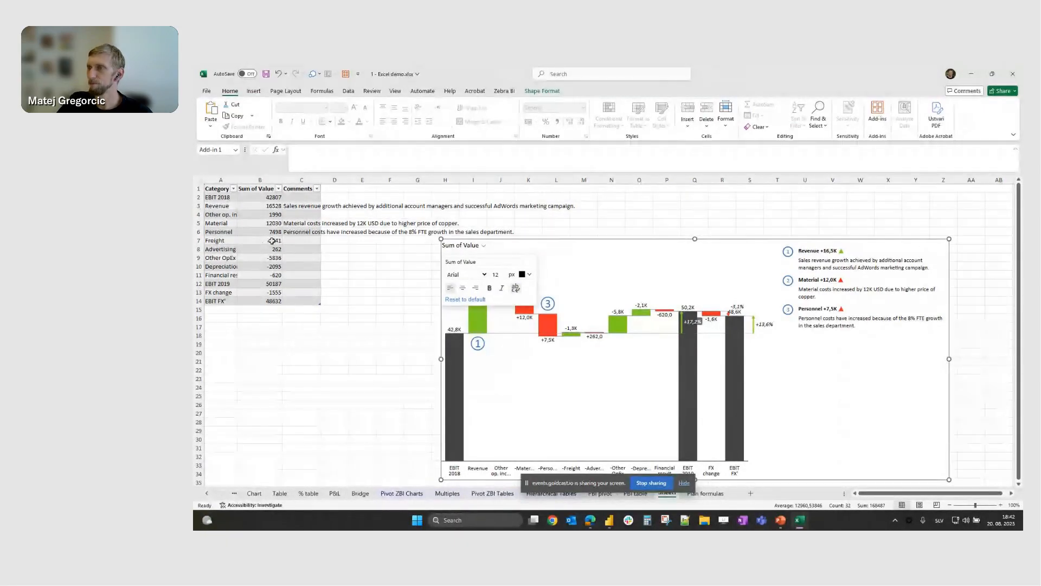
click(262, 267)
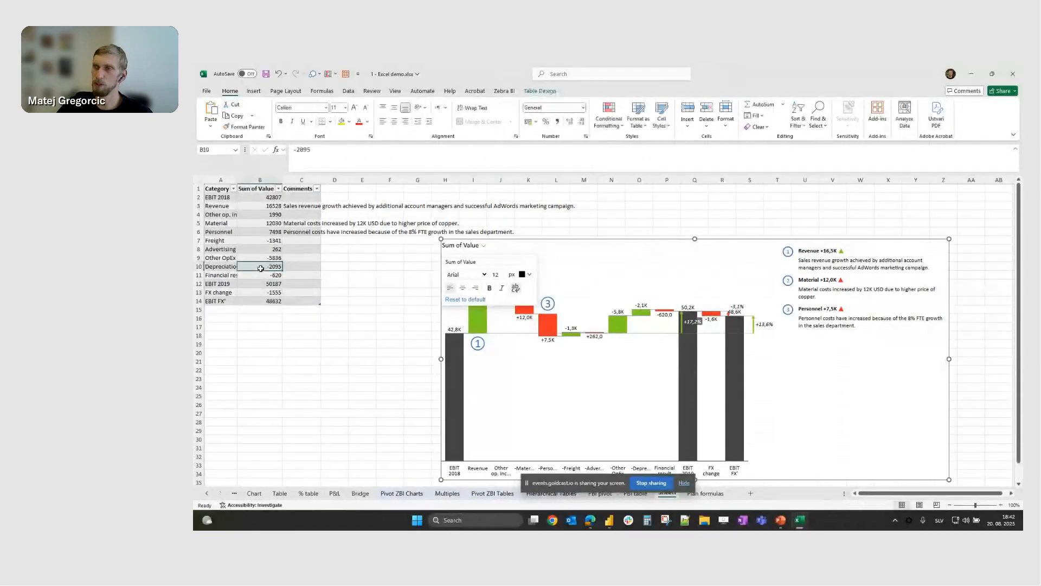
text(-10000)
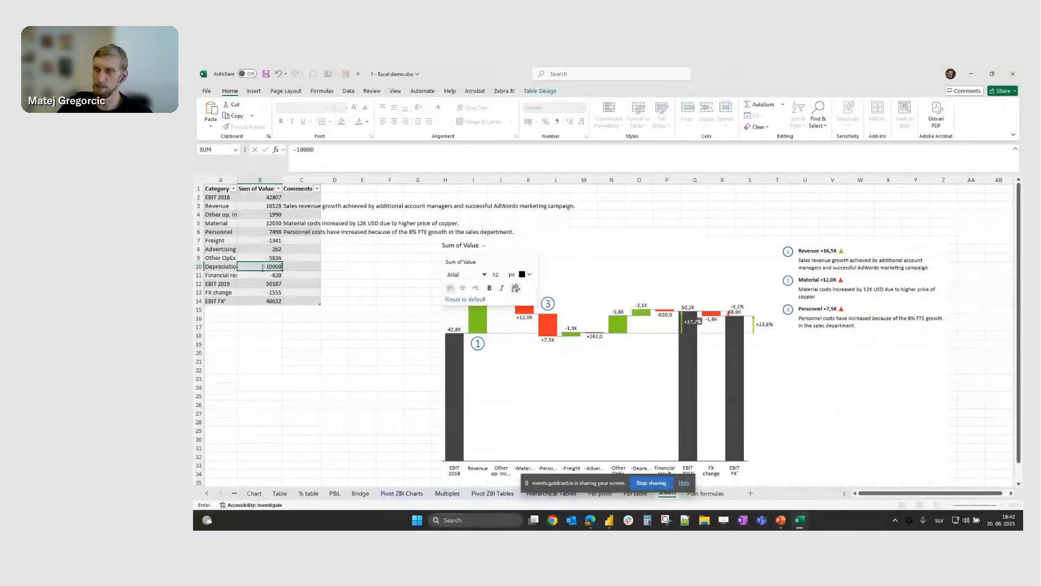
key(Return)
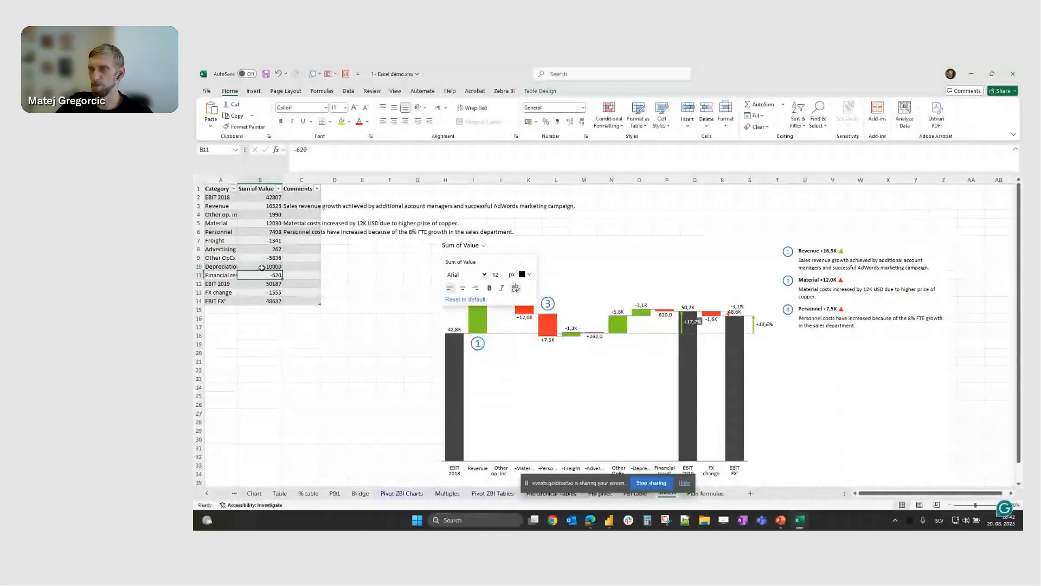
click(653, 247)
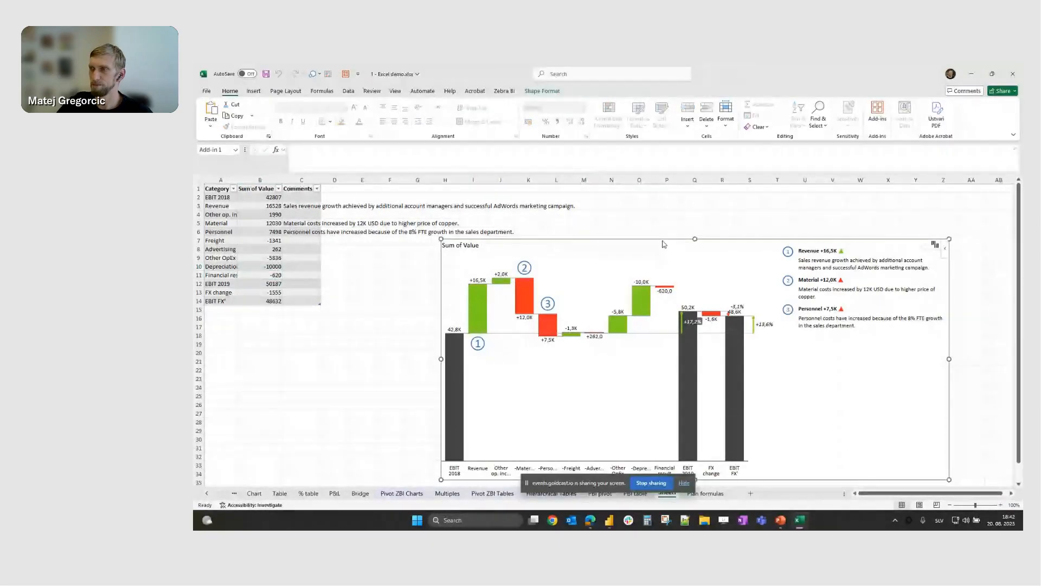
drag(663, 244, 673, 217)
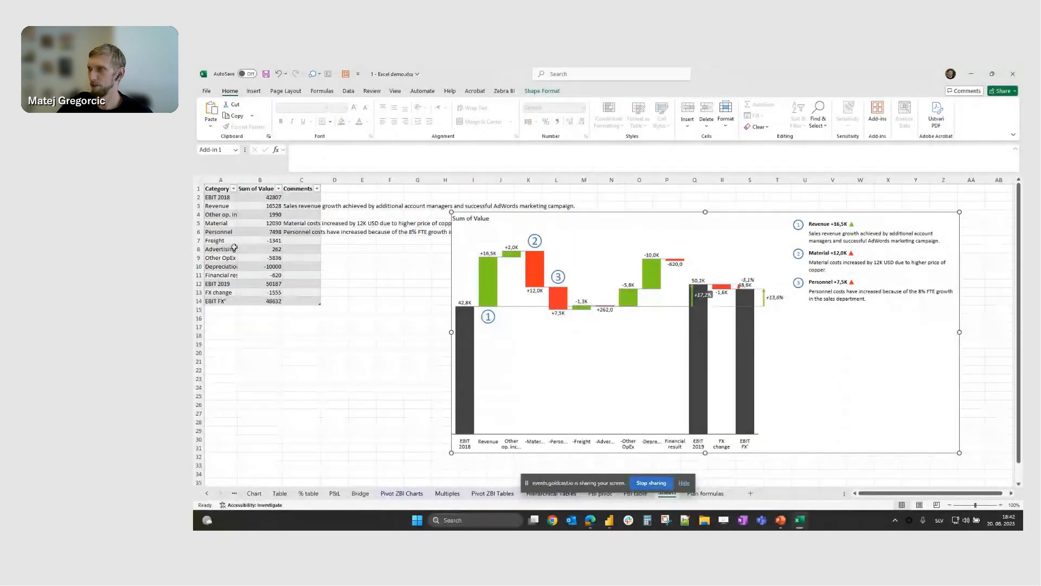
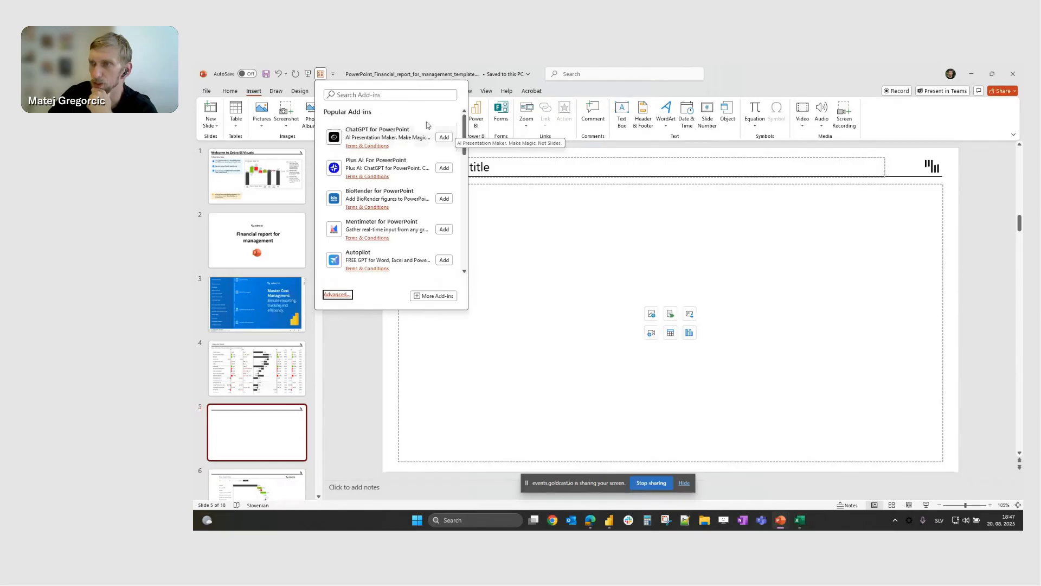
Search the add-in store for ZebraBI and insert the Zebra BI Tables for Office add-in on blank slide 5.
scroll(427, 126, down, 10)
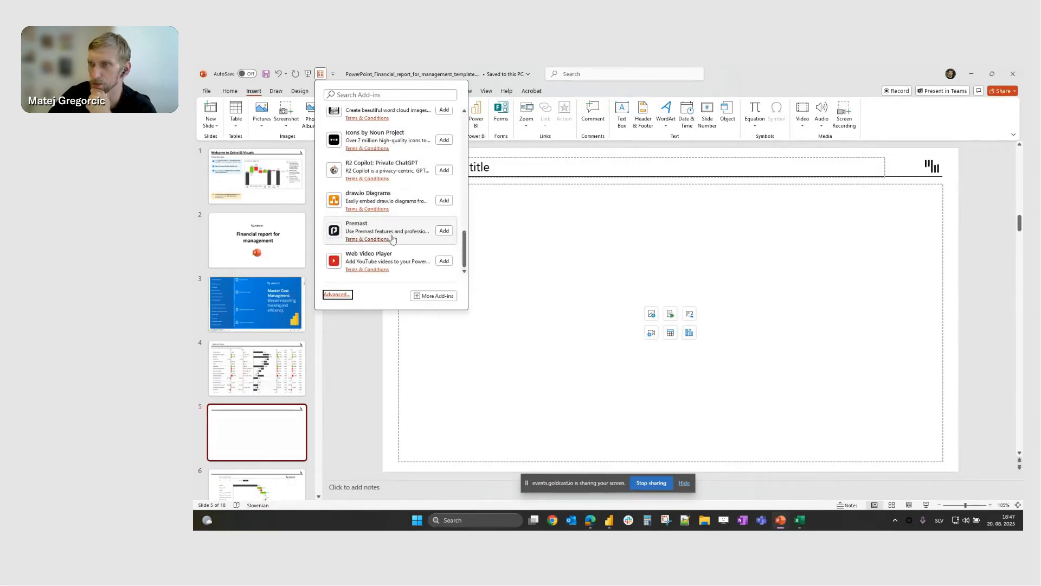
click(433, 296)
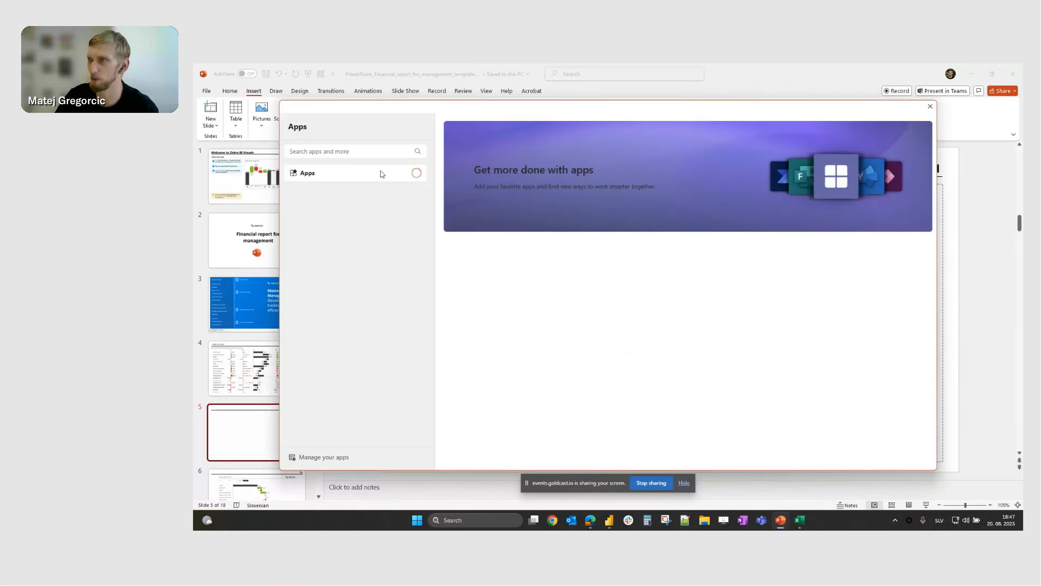
click(330, 153)
text(ZebraBI)
key(Return)
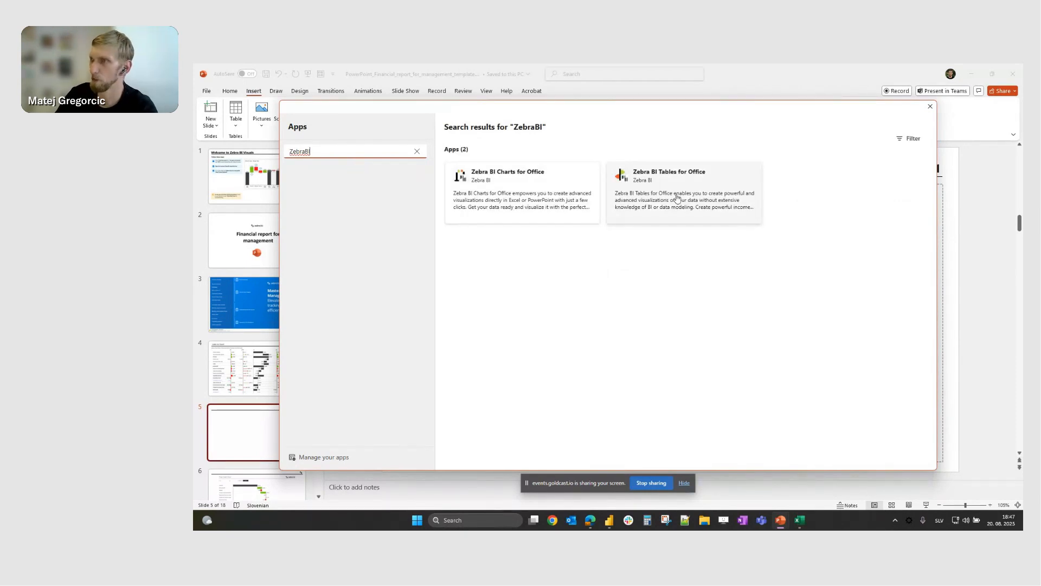
click(676, 198)
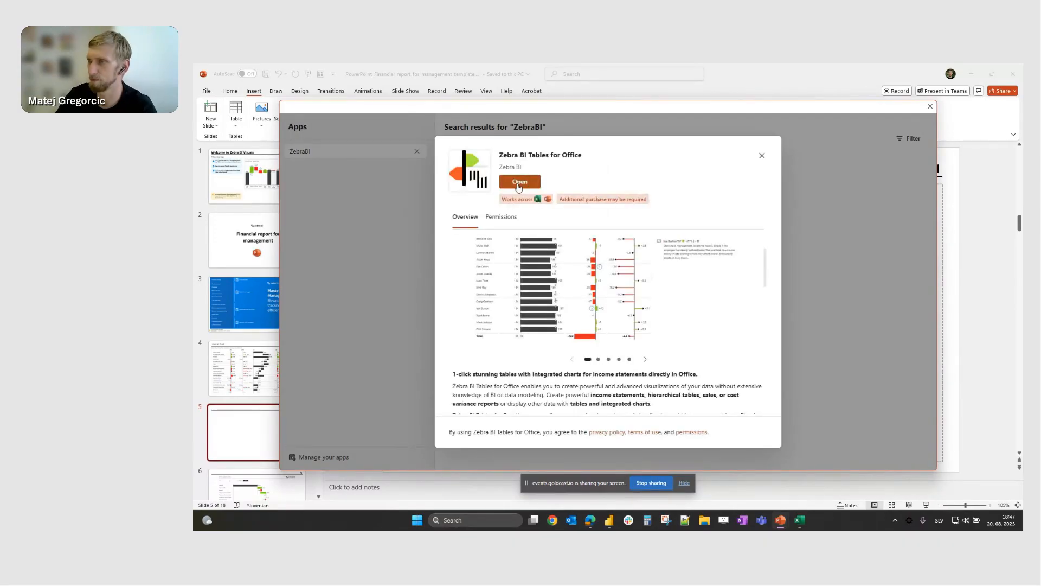
click(519, 183)
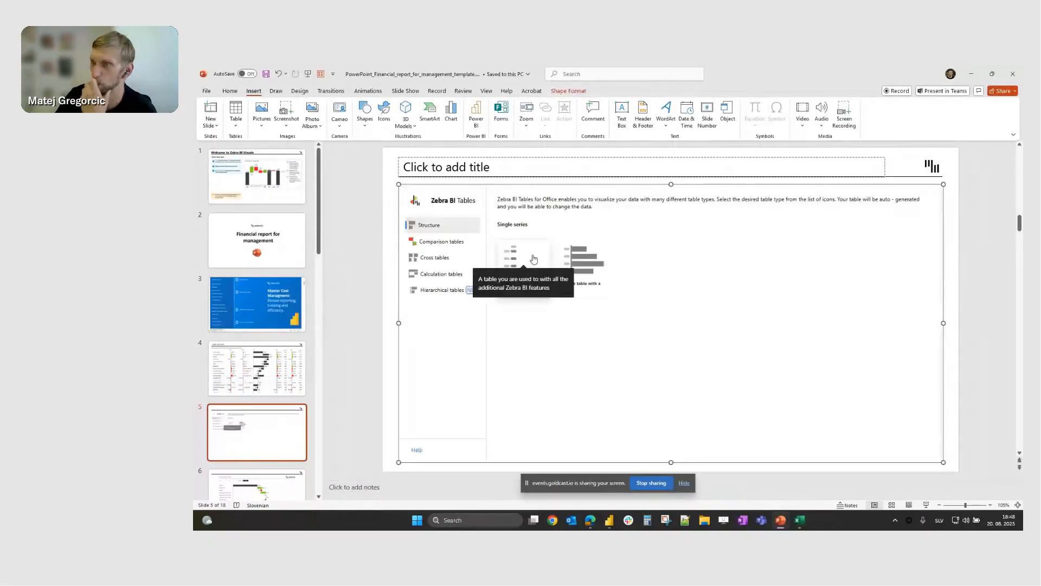
Create a comparison table with AC, PY and PL data, view the OneDrive and SharePoint sources for Excel linking, and close the browser.
click(563, 265)
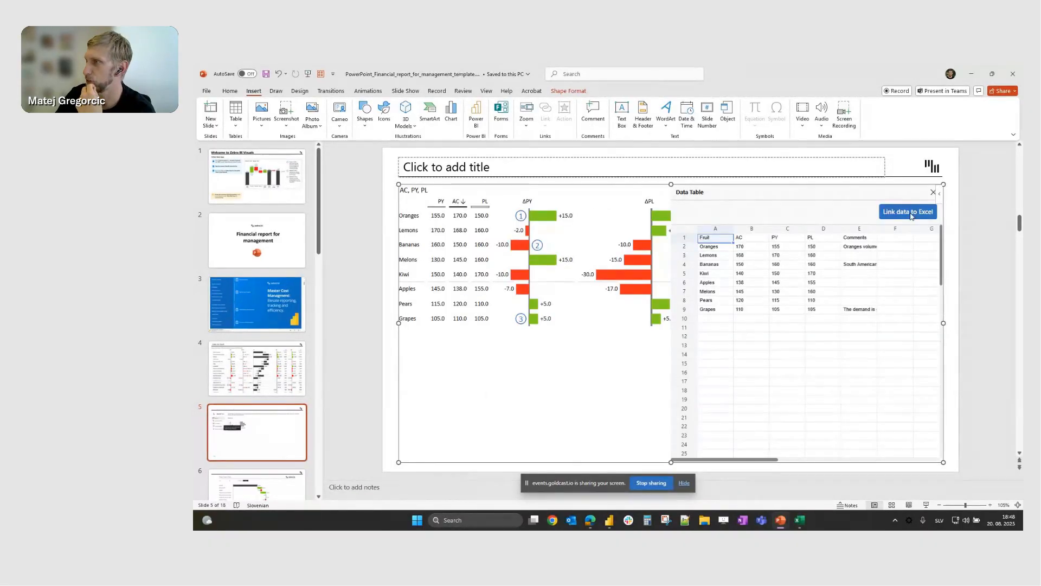
click(911, 215)
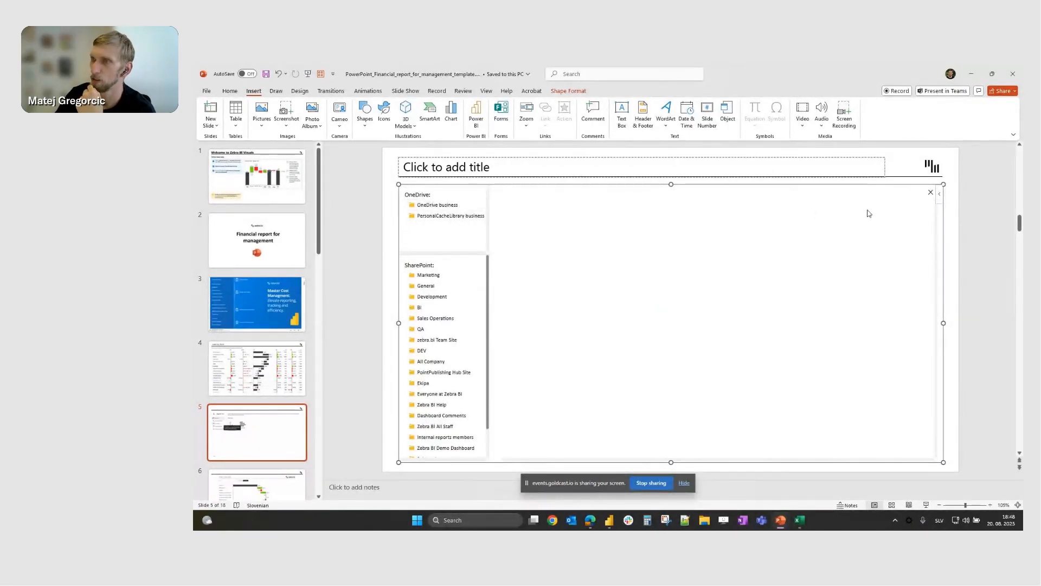
click(931, 194)
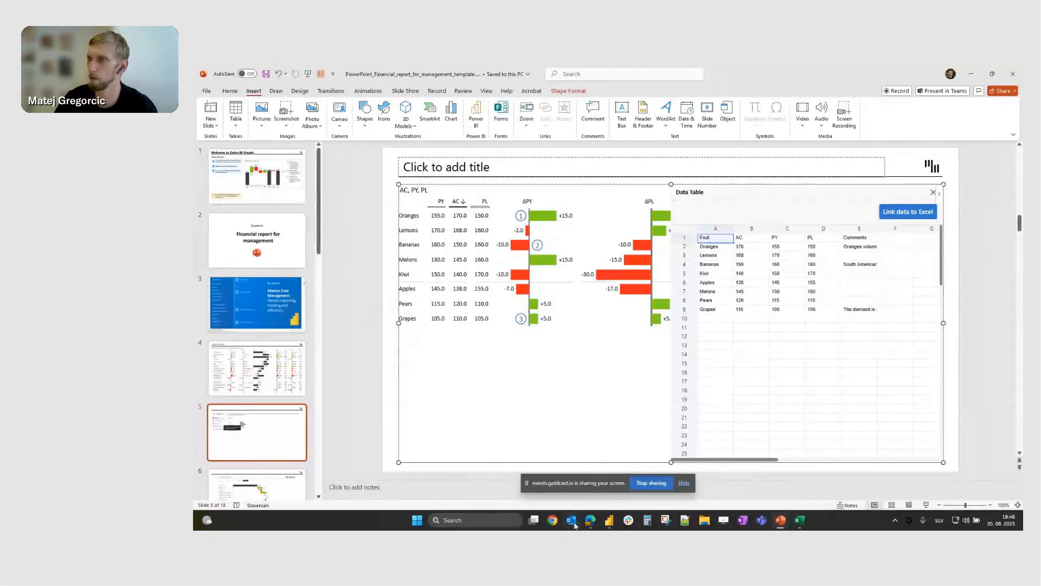
Switch to Zebra AI in Edge, review the databases it can connect to, and dismiss the list.
click(591, 521)
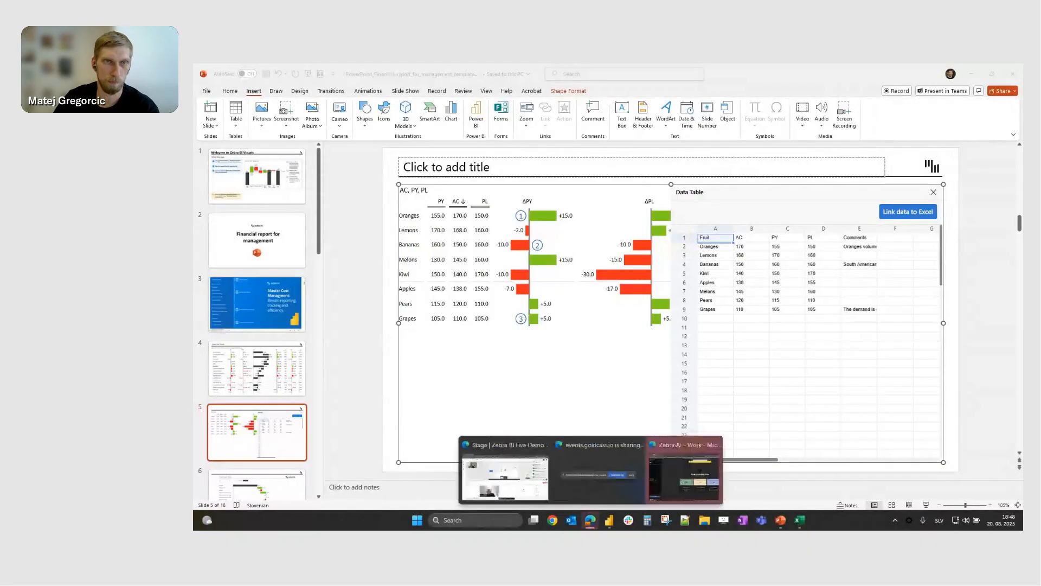
click(544, 472)
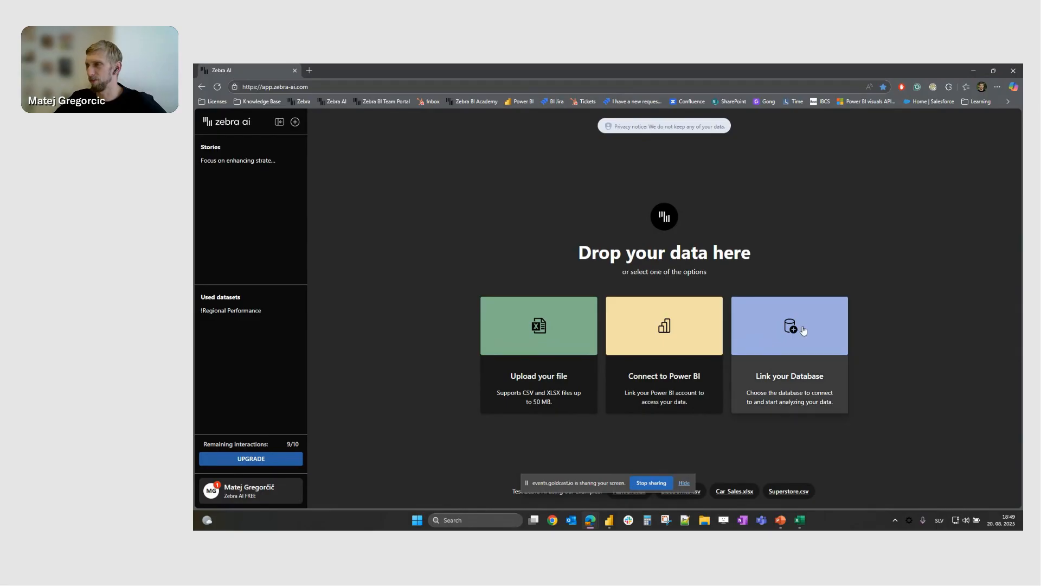
click(836, 302)
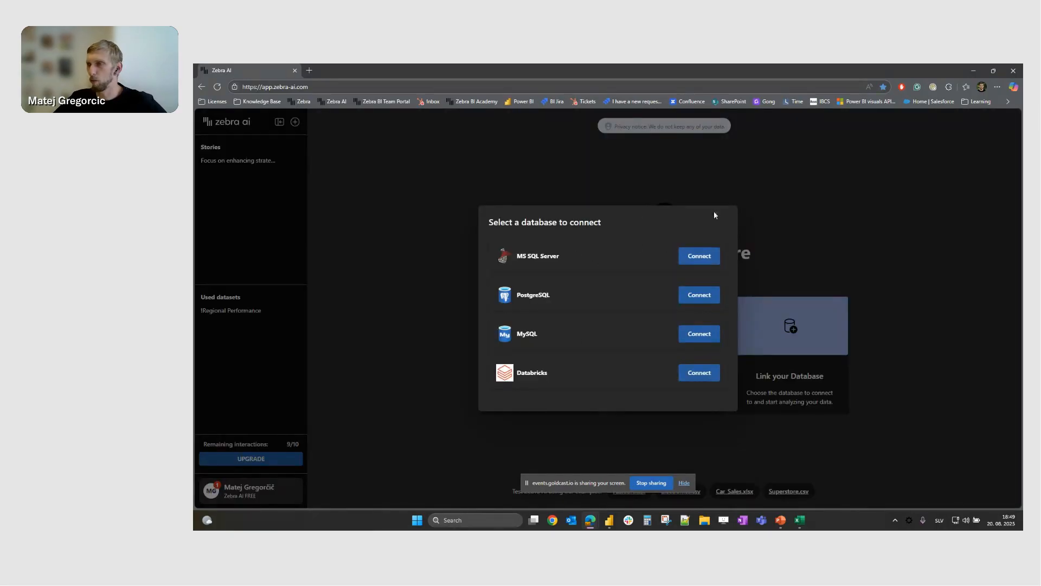
click(760, 196)
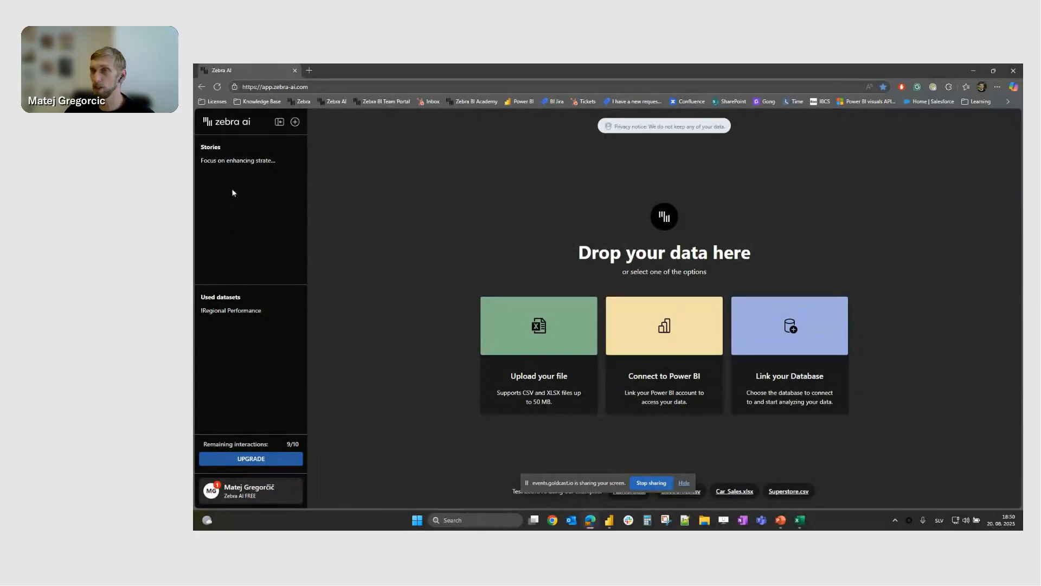
Connect to the !Regional Performance dataset in My workspace of Power BI, reuse its existing connection settings, and analyze the data.
click(688, 334)
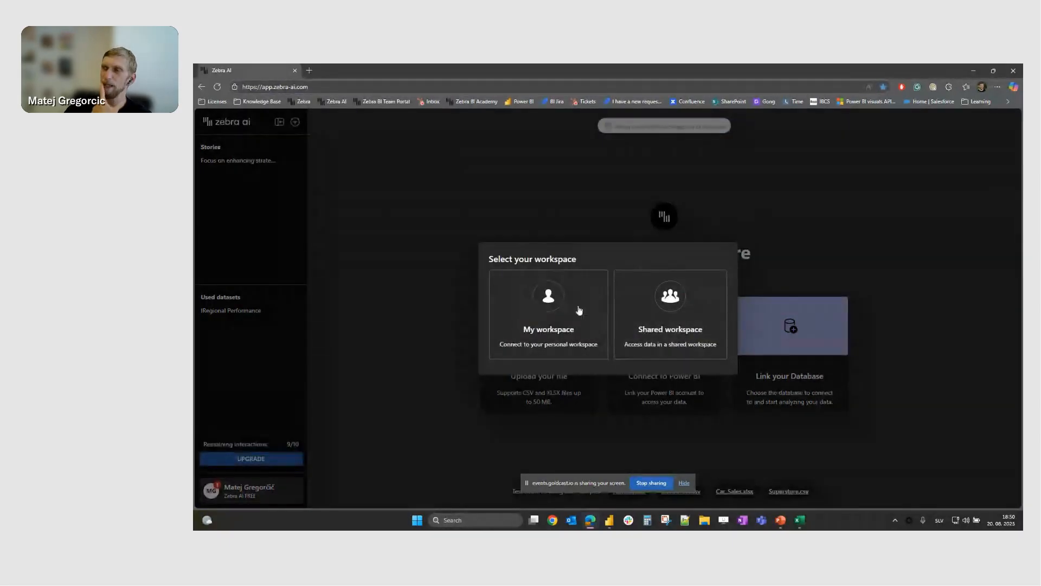
click(578, 309)
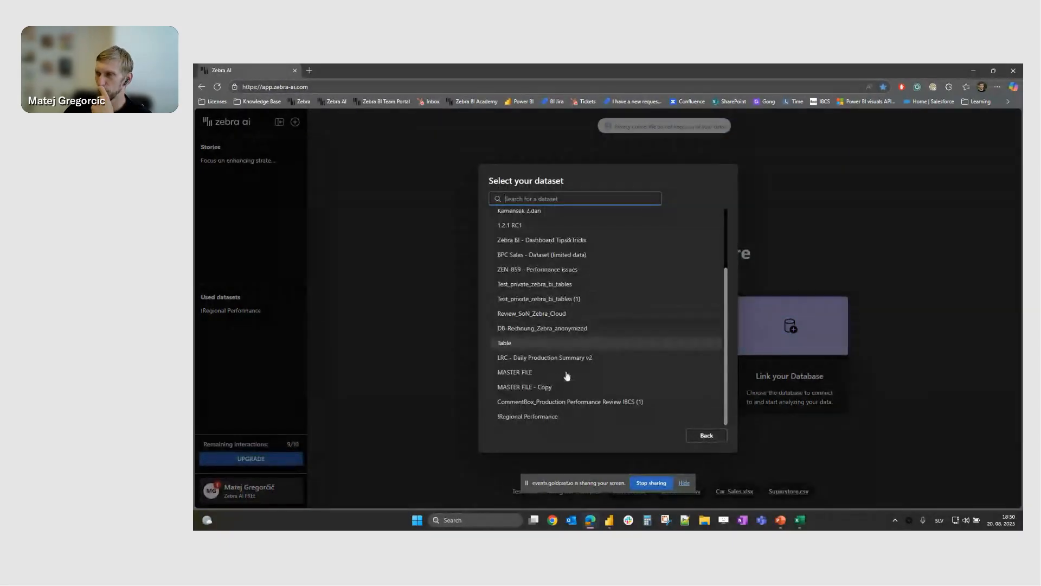
click(546, 418)
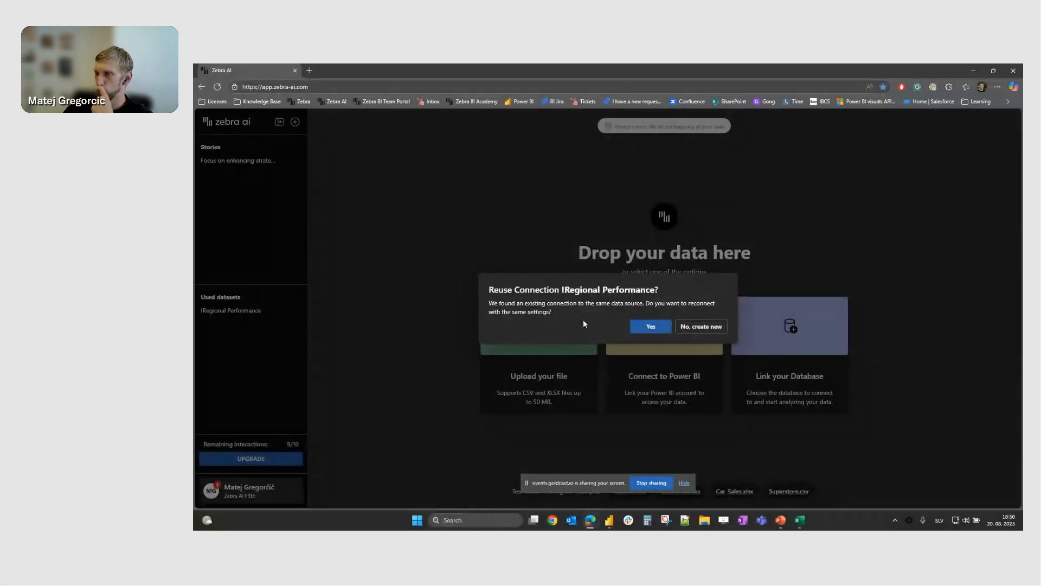
click(651, 326)
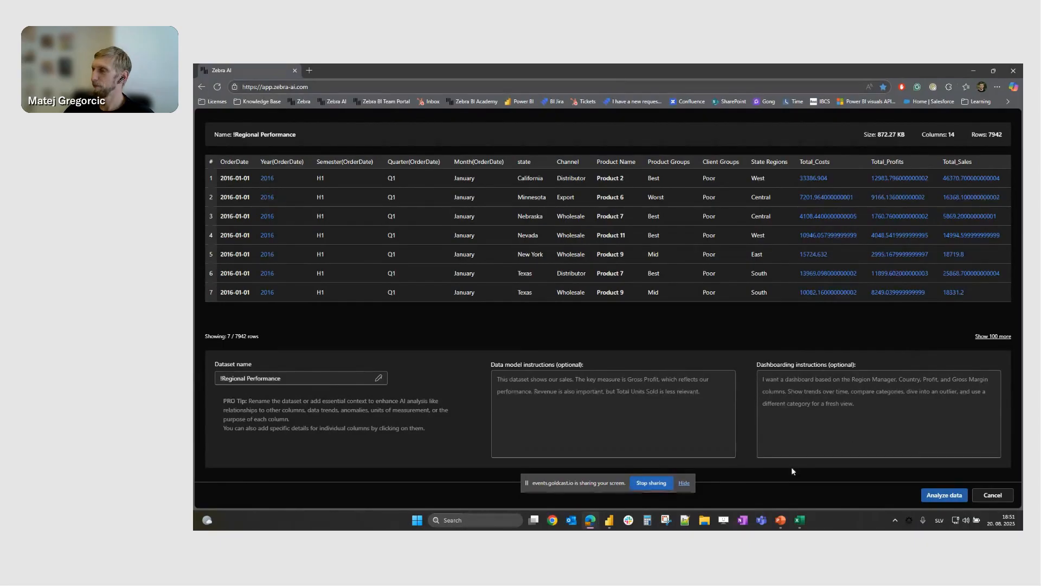
click(926, 497)
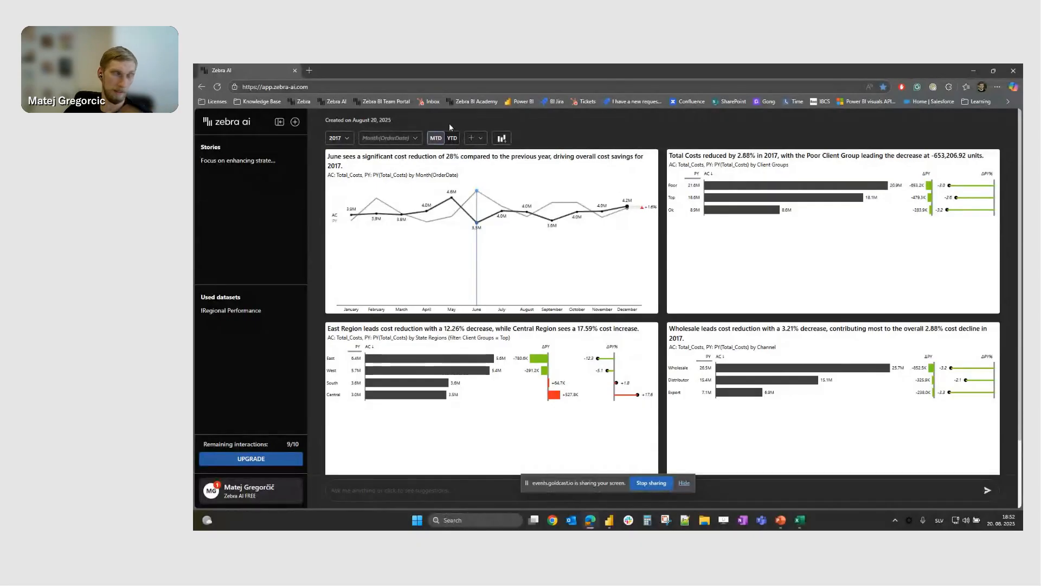
Switch the dashboard to YTD, advance the chart tip, and return the dashboard to MTD.
click(415, 139)
click(415, 141)
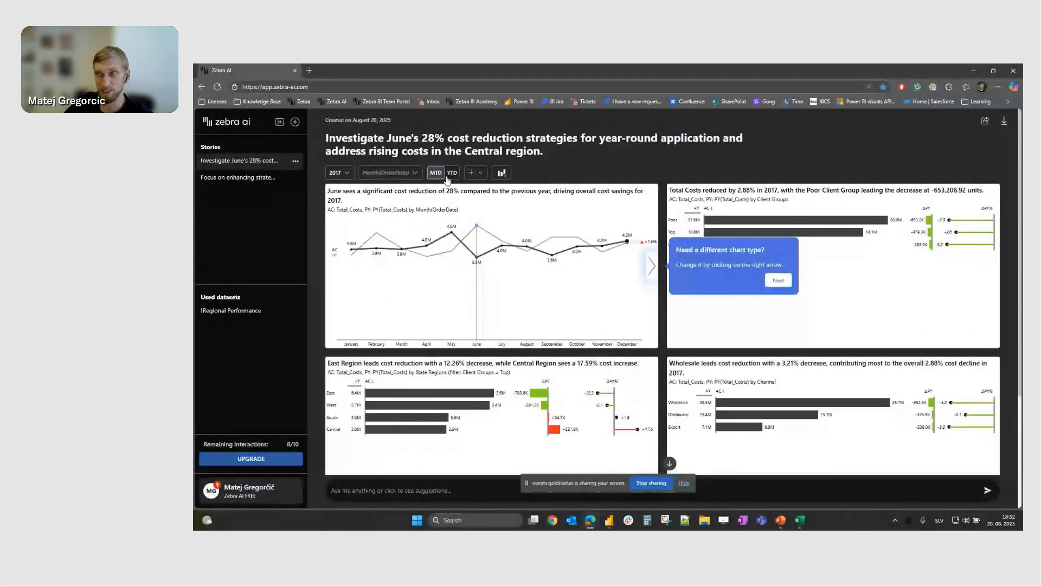
click(451, 174)
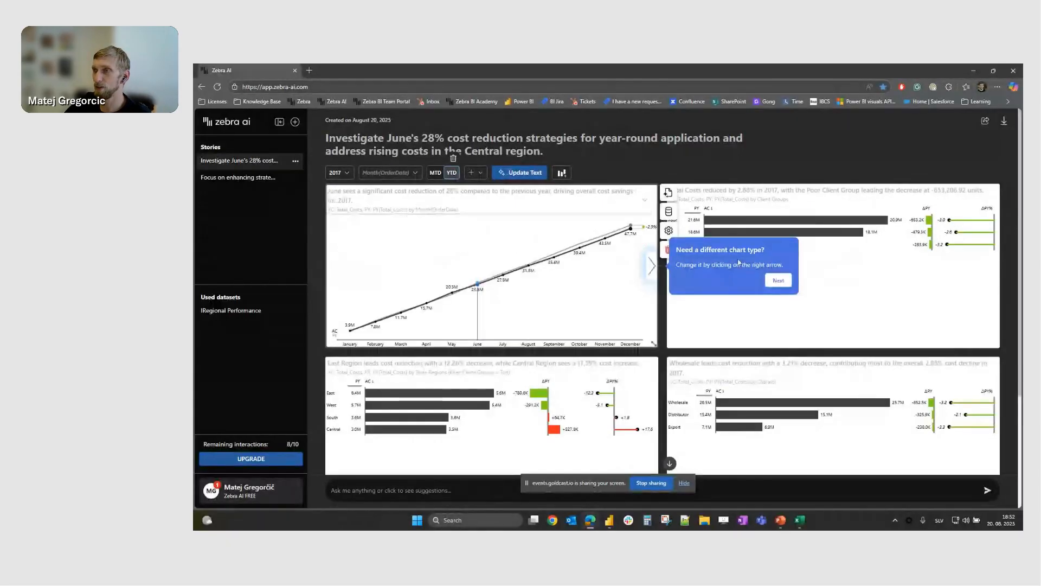
click(778, 281)
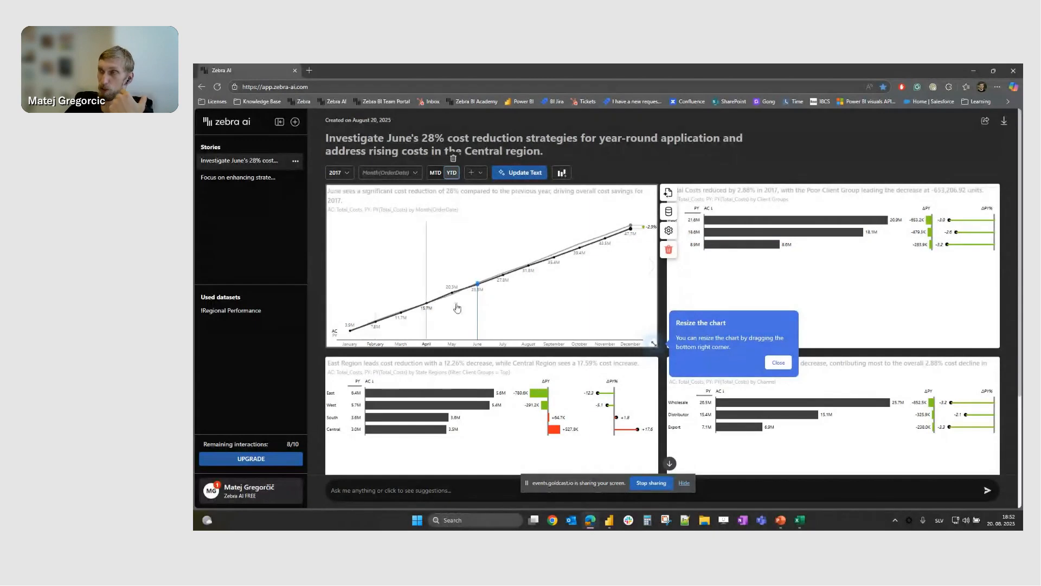
click(438, 173)
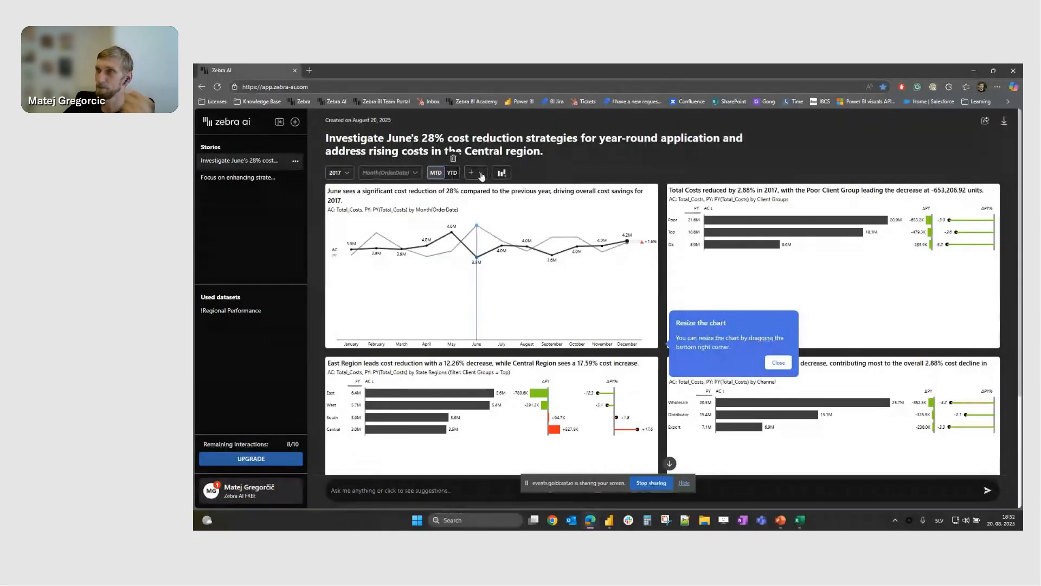
Check the fields available as additional dashboard filters, dismiss the resize tip, and read the Summary and Advice texts.
click(482, 173)
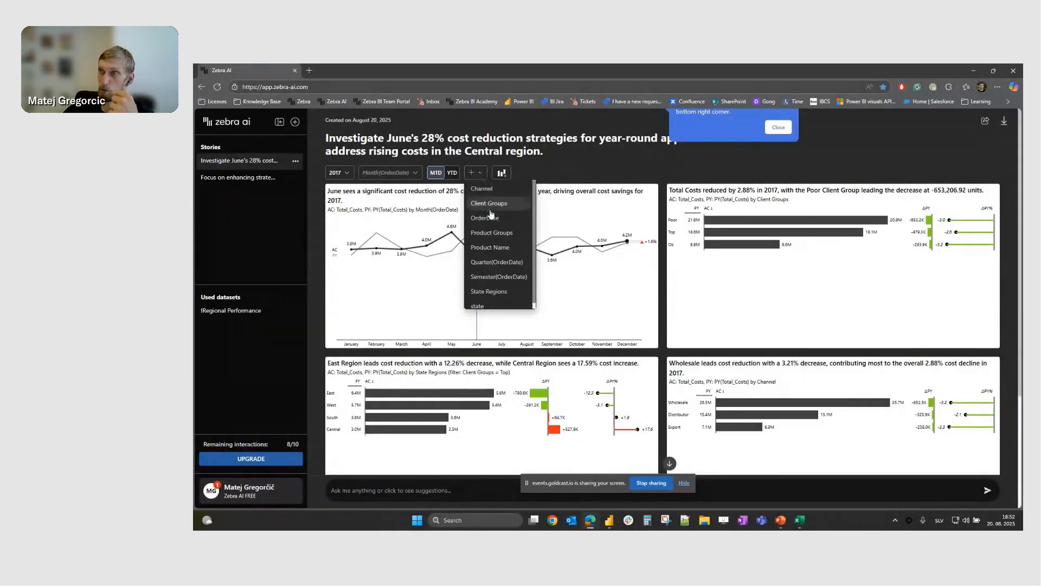
click(481, 175)
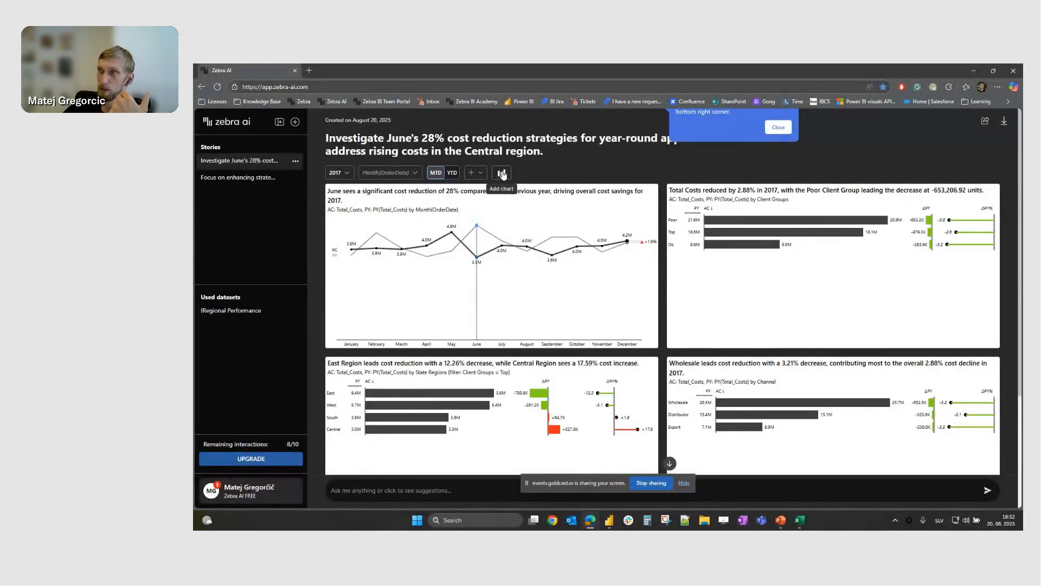
click(783, 129)
mouse_move(587, 203)
scroll(587, 203, down, 3)
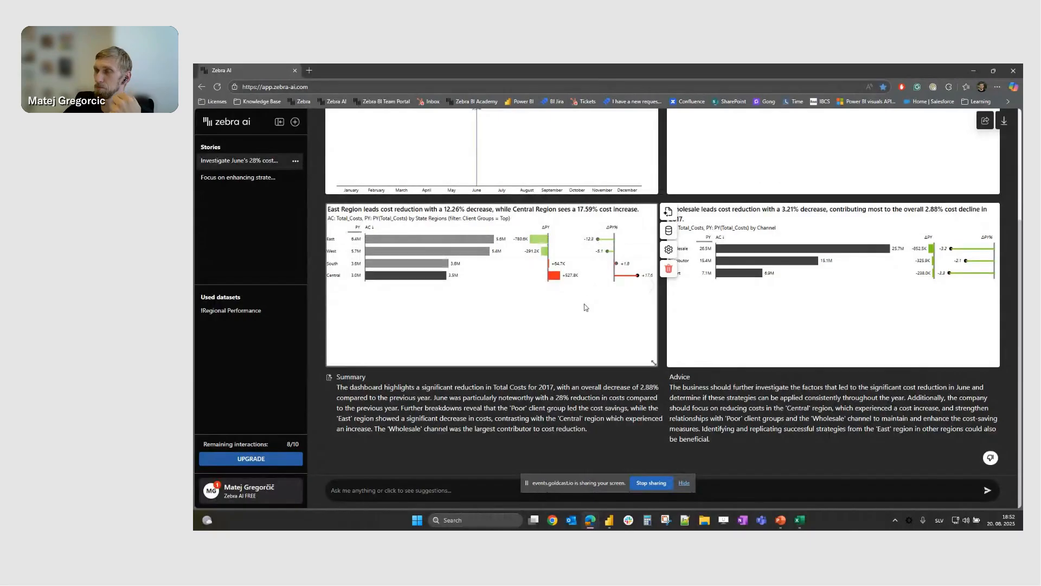
scroll(591, 264, up, 3)
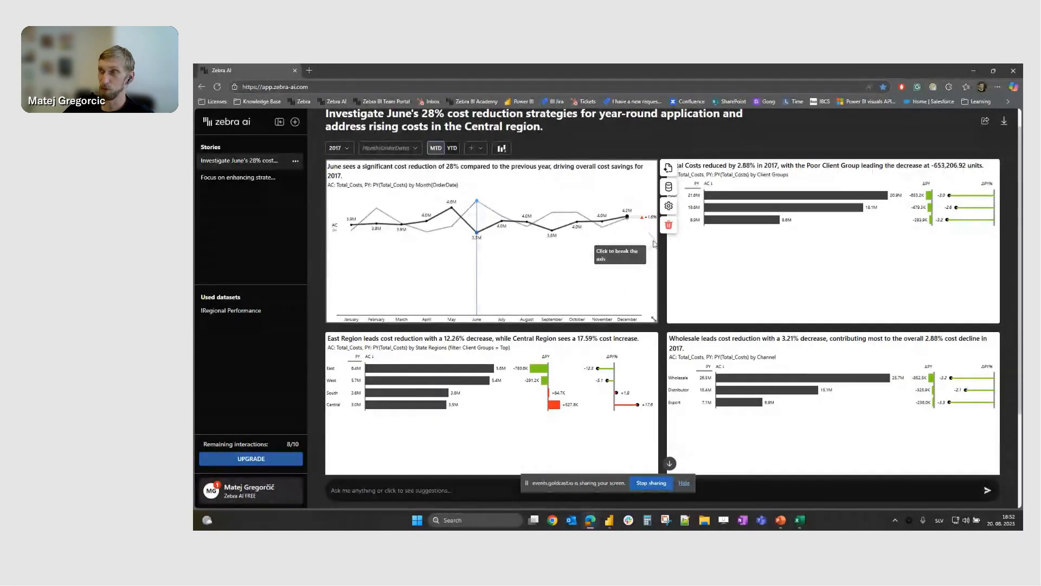
Change the monthly Total_Costs chart to columns with variances and review its Visual Explanation and Data Configuration.
click(653, 245)
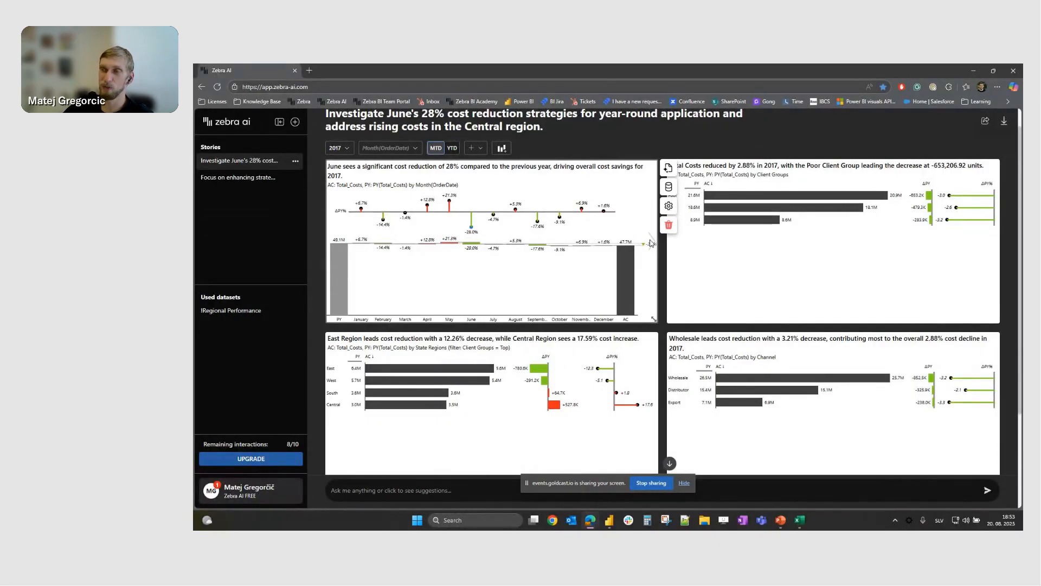
click(652, 244)
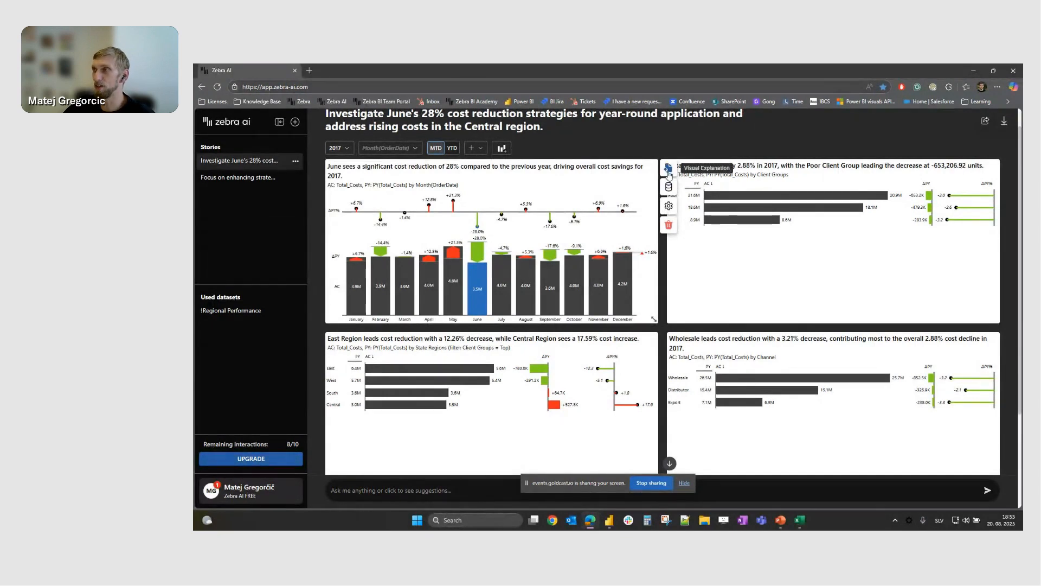
click(669, 172)
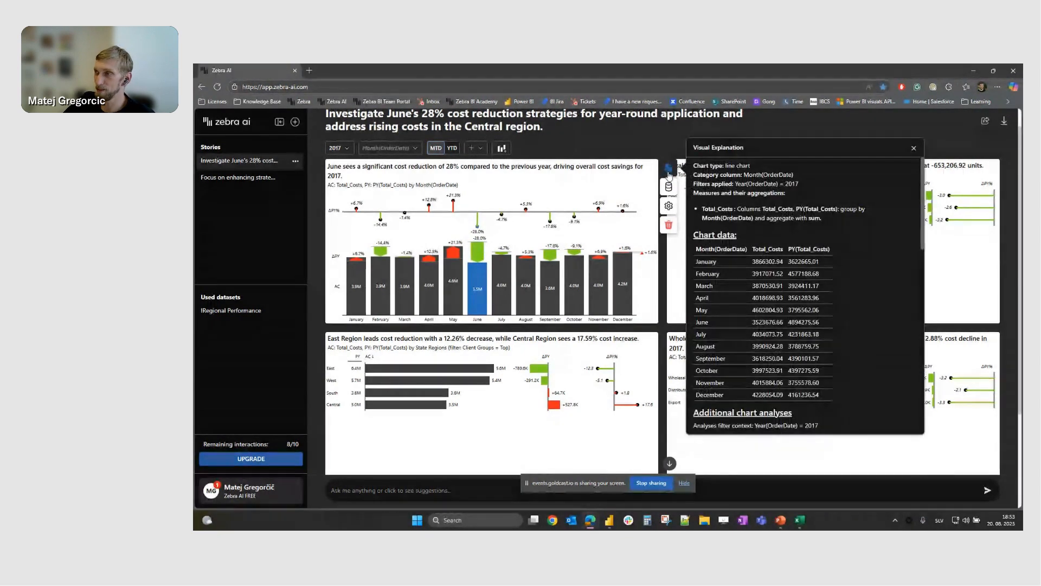
scroll(785, 216, down, 1)
scroll(785, 216, down, 5)
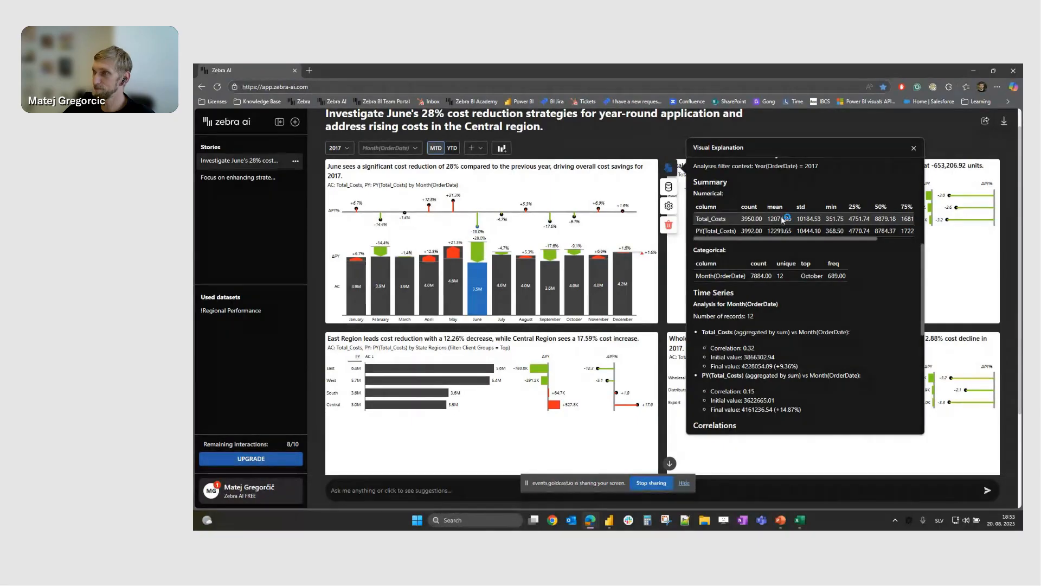
scroll(785, 219, up, 1)
click(669, 188)
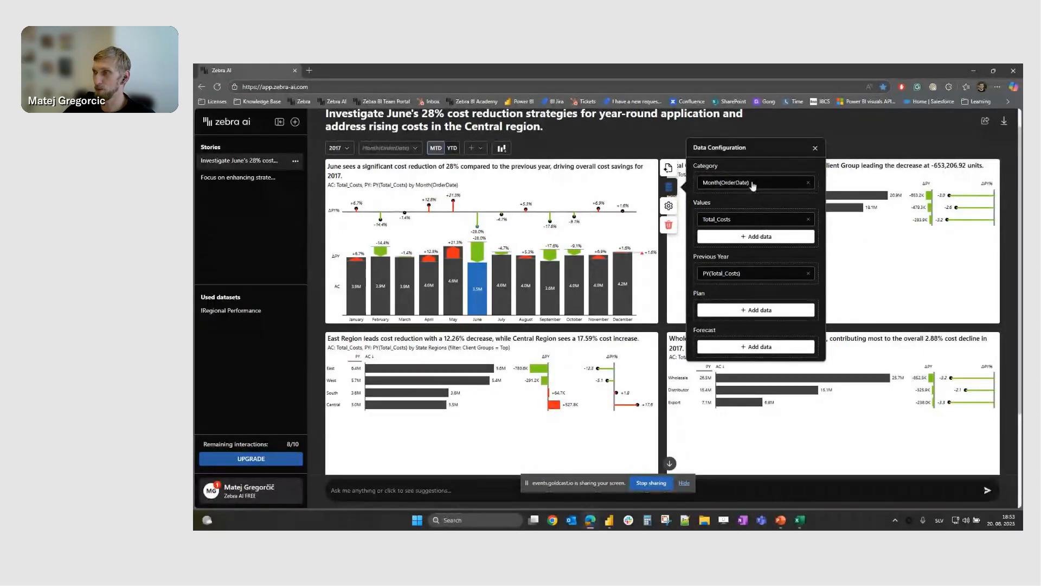
Preview the monthly Total_Costs visual as a table, return it to a chart, and turn on its vertical axis.
click(671, 208)
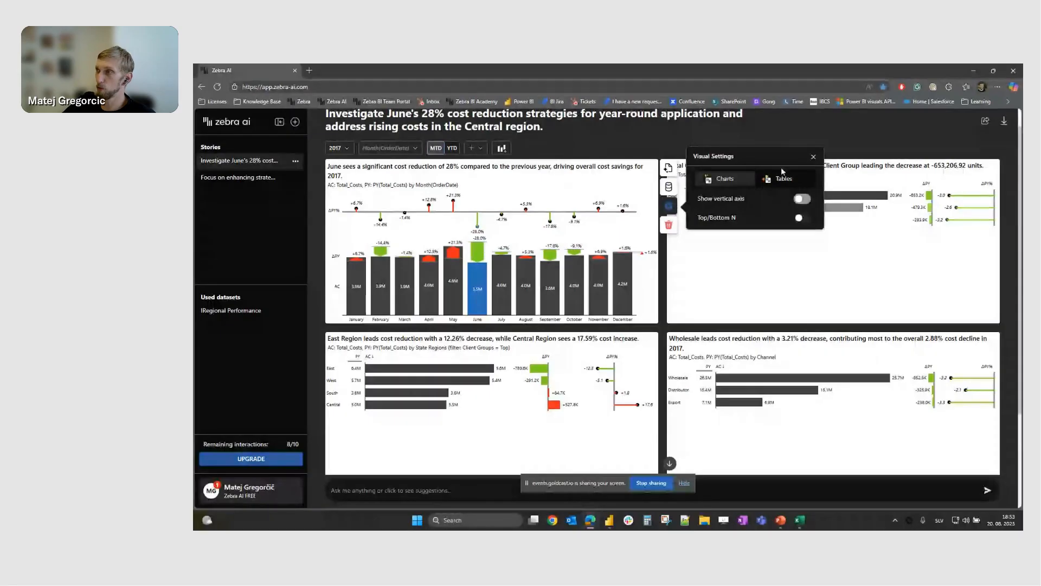
click(769, 184)
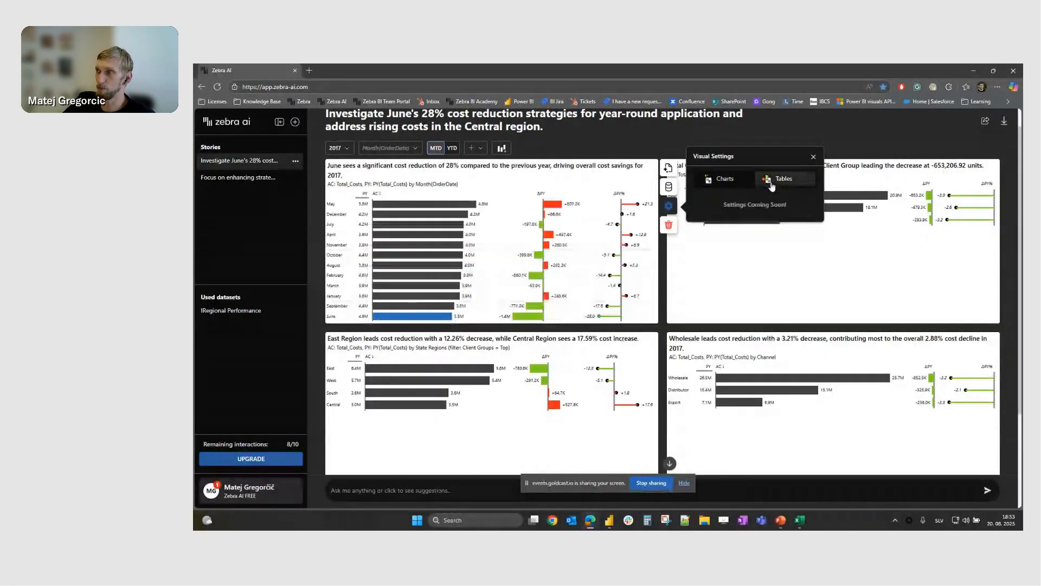
click(740, 183)
click(802, 199)
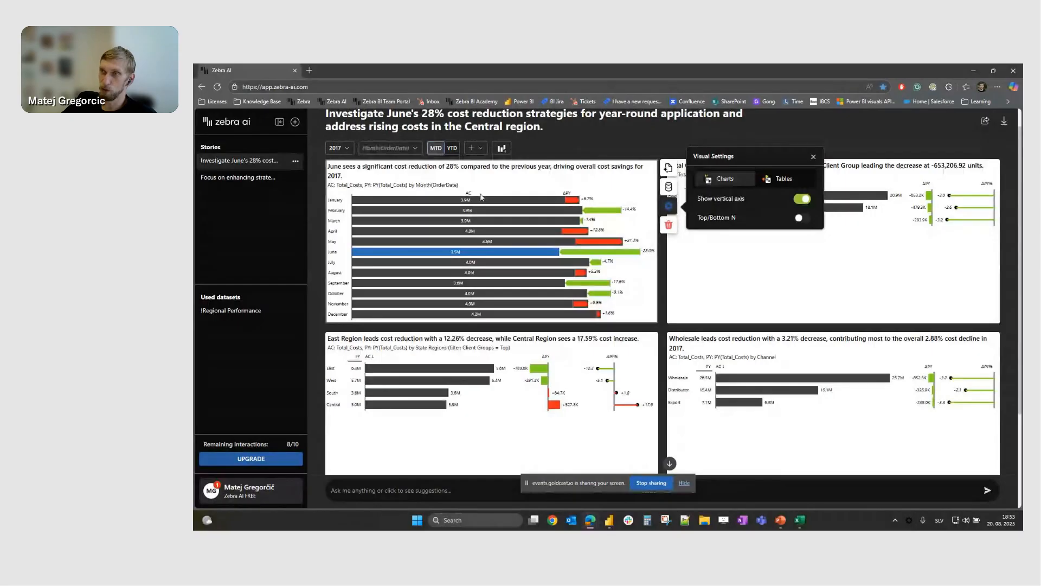
click(471, 196)
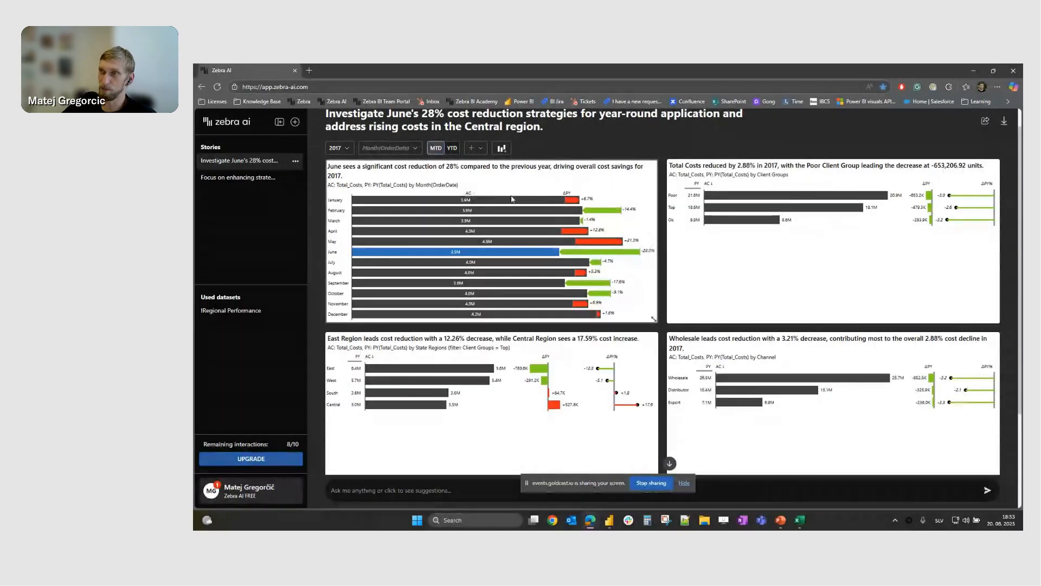
Switch the monthly Total_Costs visual to a table and sort the months by AC in descending order.
click(669, 205)
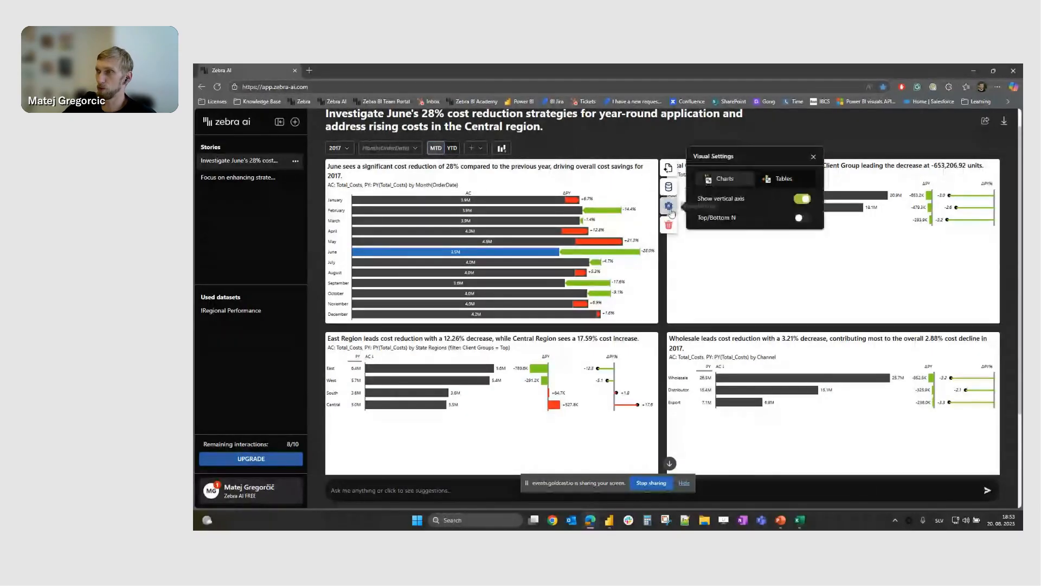
click(783, 180)
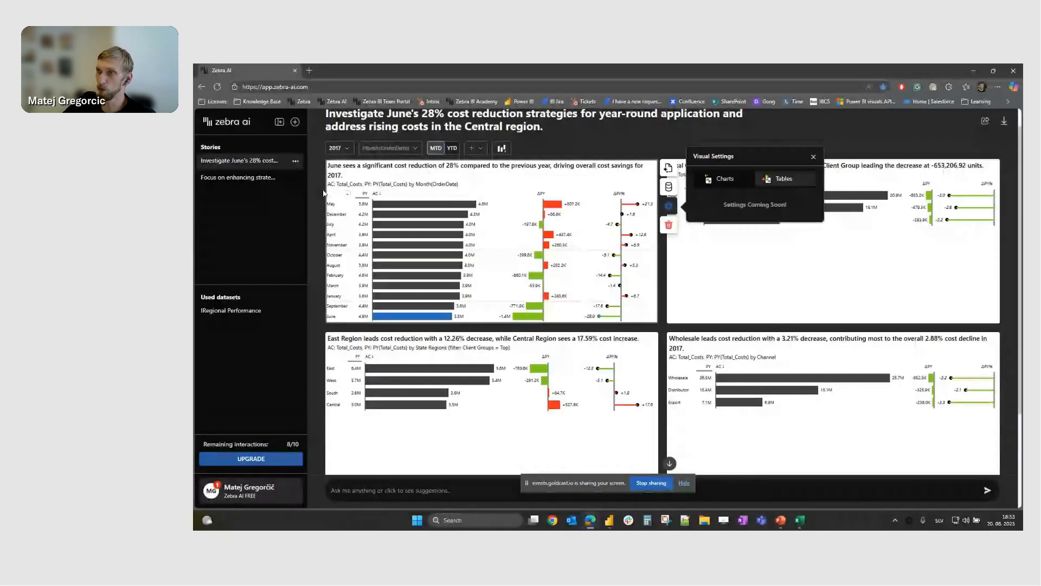
click(387, 197)
click(391, 198)
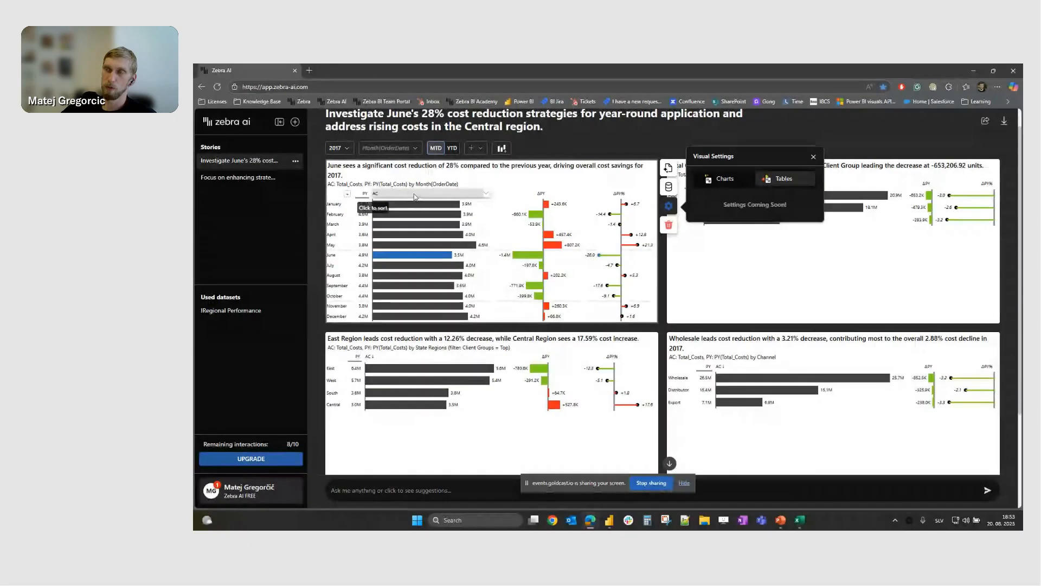
click(415, 198)
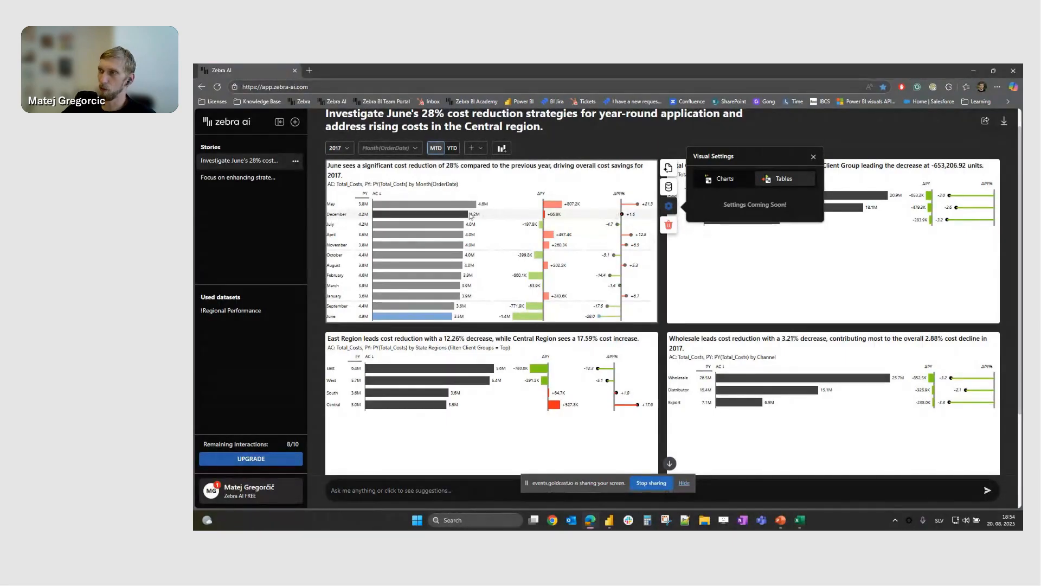
Apply a Top N filter by AC with 5 items to the monthly table, and raise the number of shown months from its Others row.
click(333, 235)
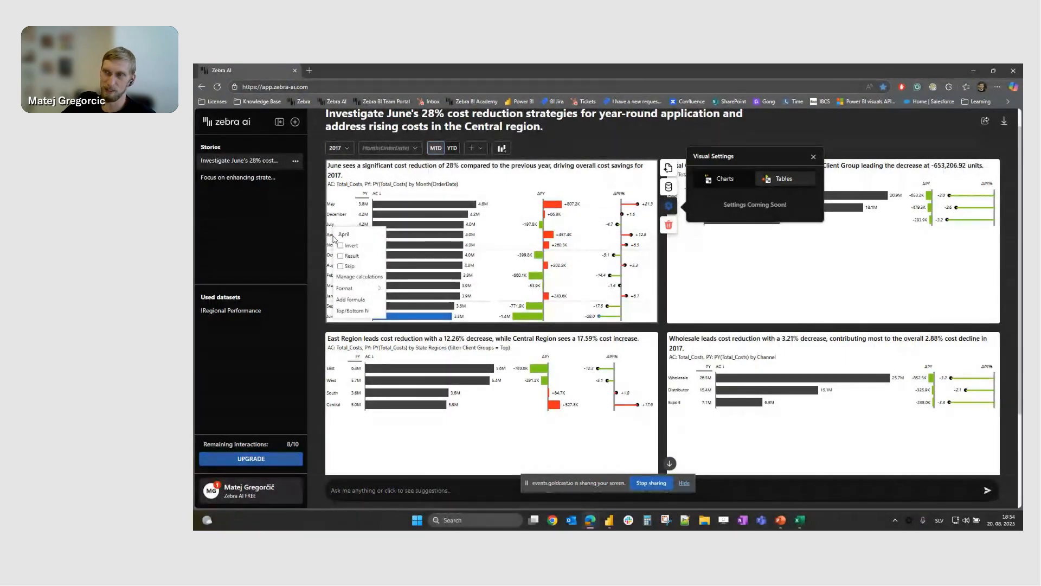
mouse_move(353, 288)
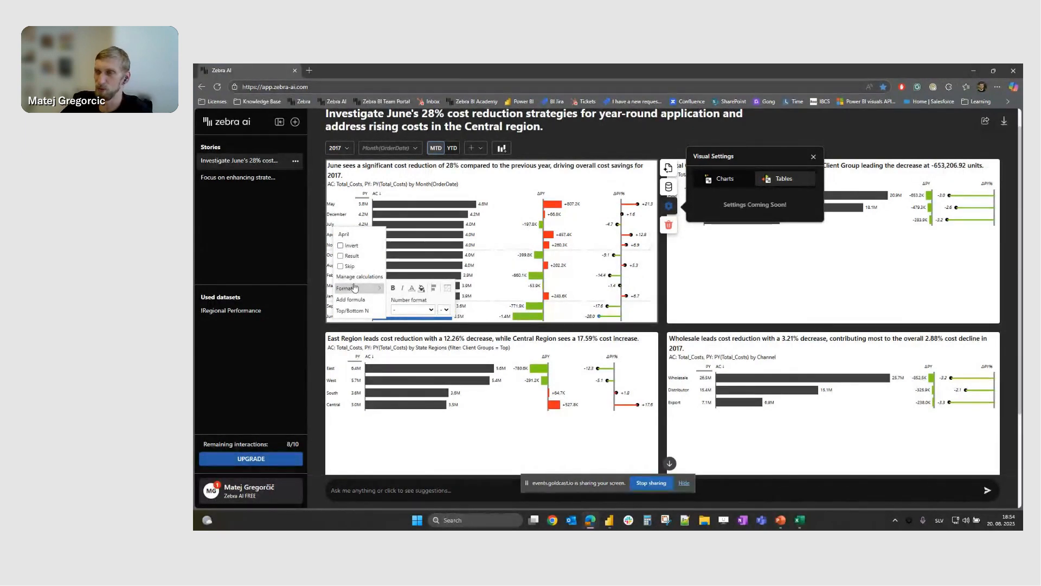
click(353, 311)
click(480, 245)
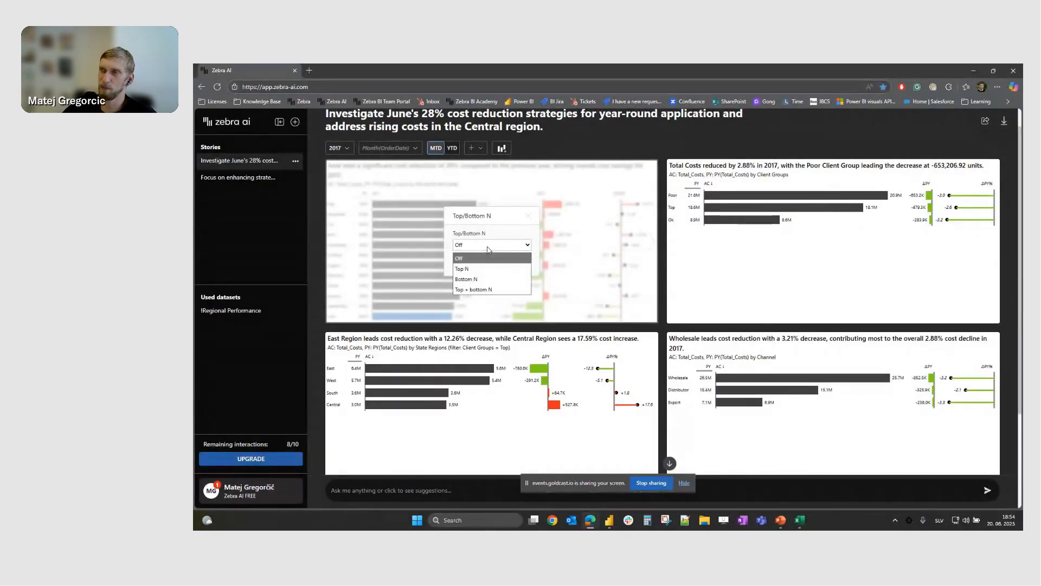
click(476, 273)
click(479, 218)
click(477, 242)
click(473, 246)
click(476, 256)
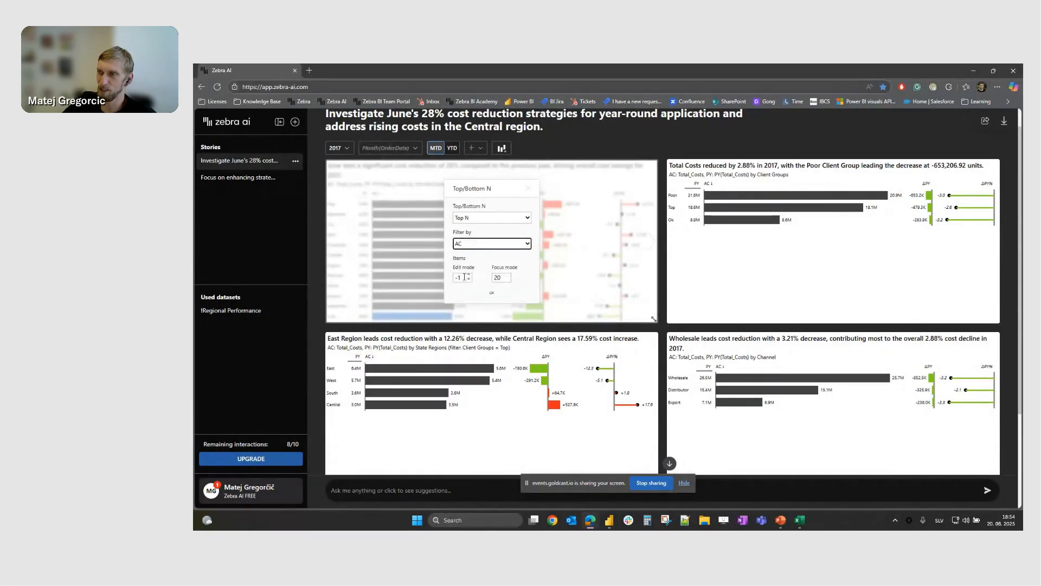
drag(465, 277, 455, 277)
text(5)
click(493, 293)
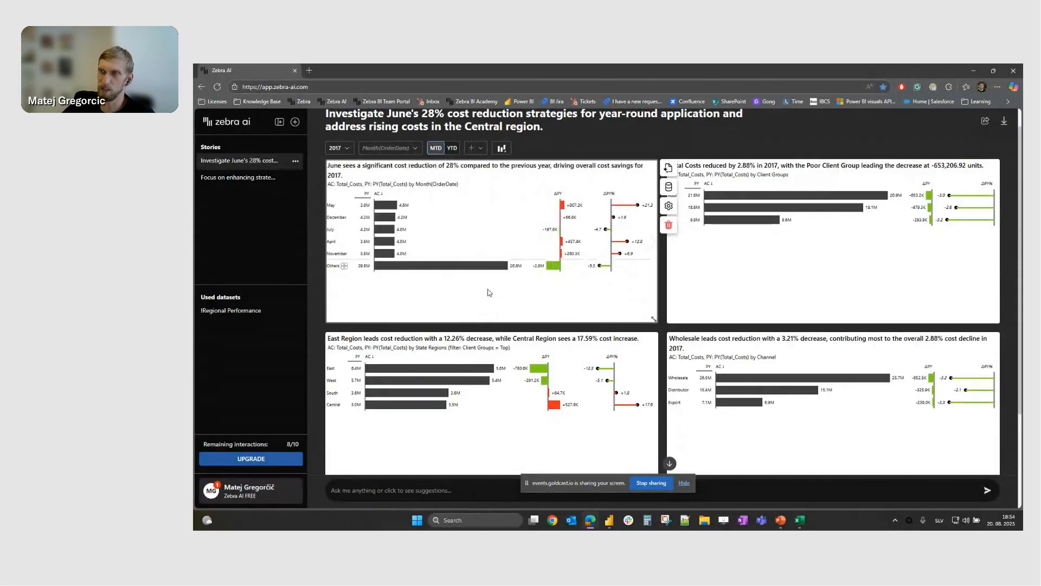
click(343, 266)
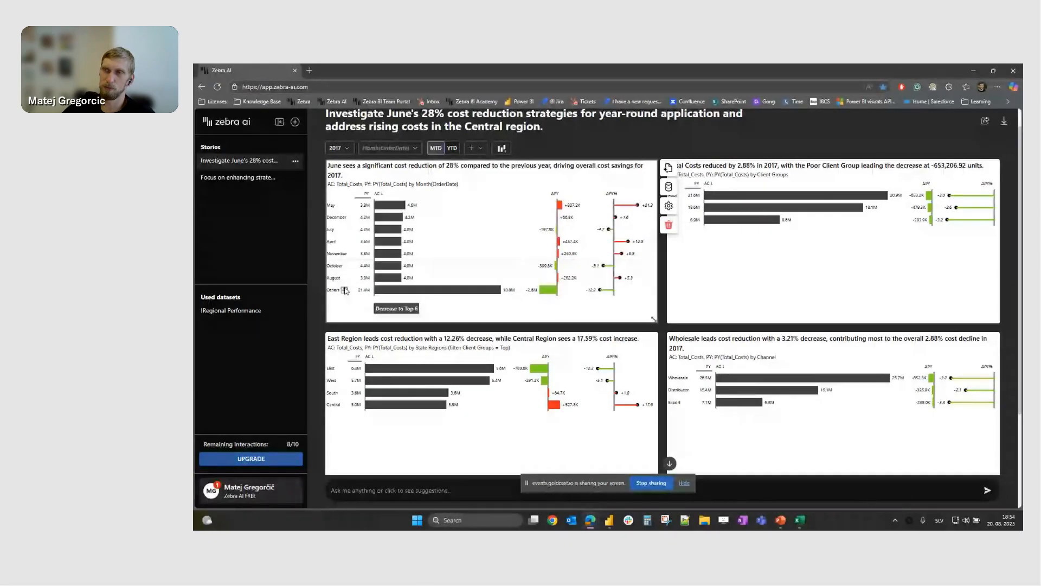
Dismiss the sharing tip and check the story's share link and dataset connection option.
scroll(766, 358, down, 1)
scroll(766, 358, down, 2)
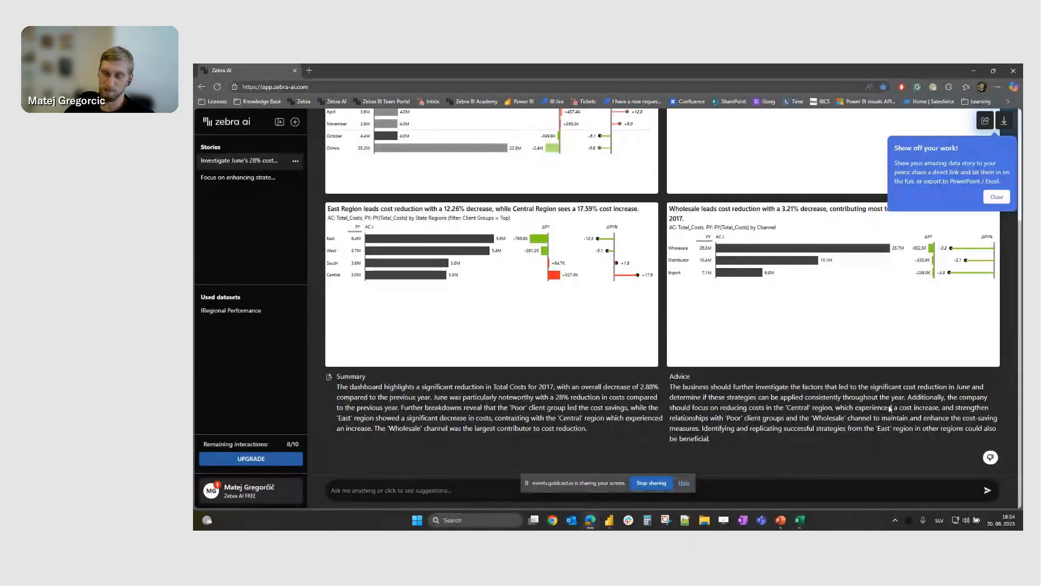
click(997, 197)
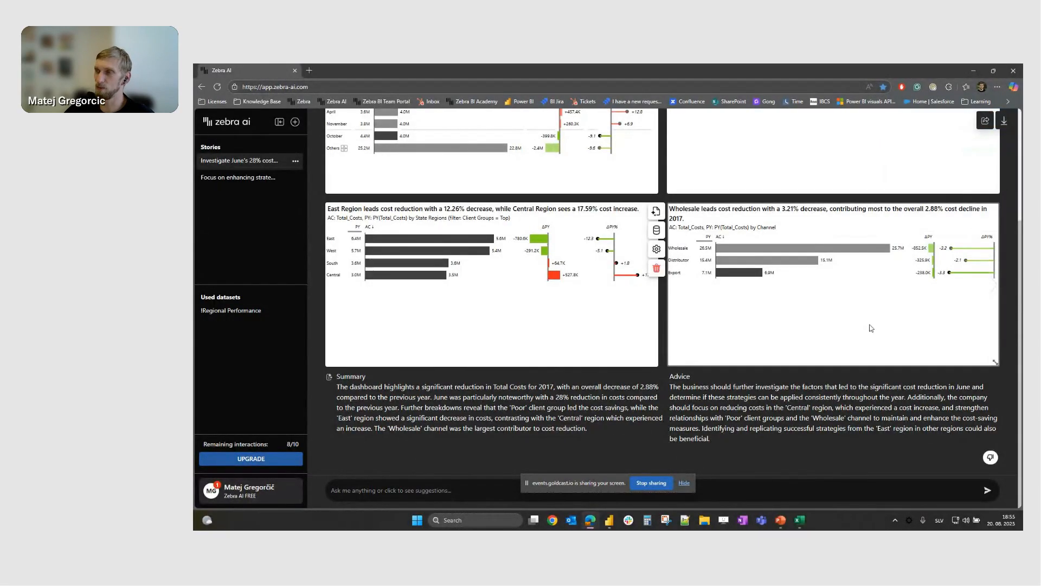
scroll(655, 158, up, 3)
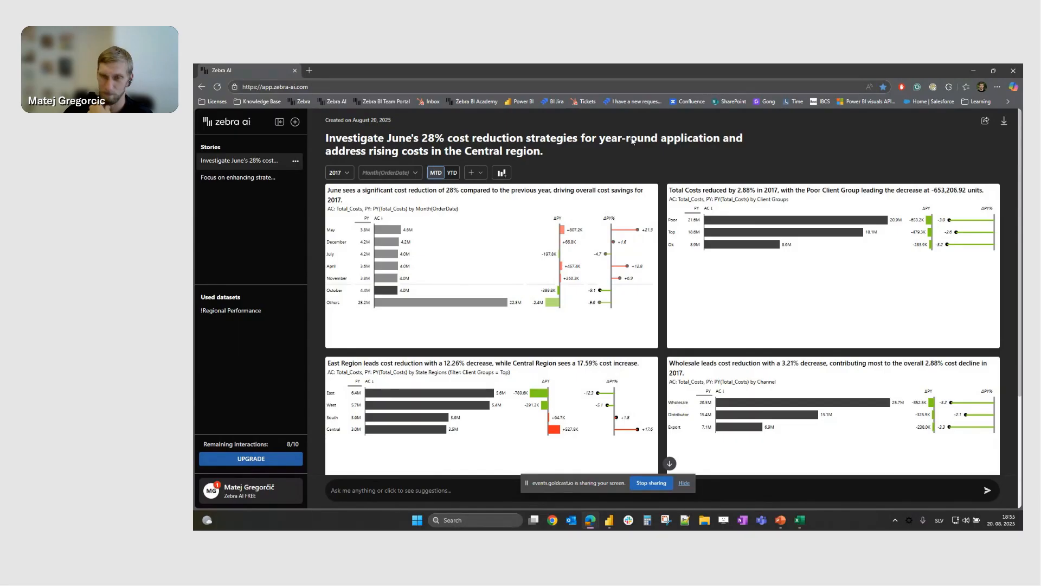
click(986, 123)
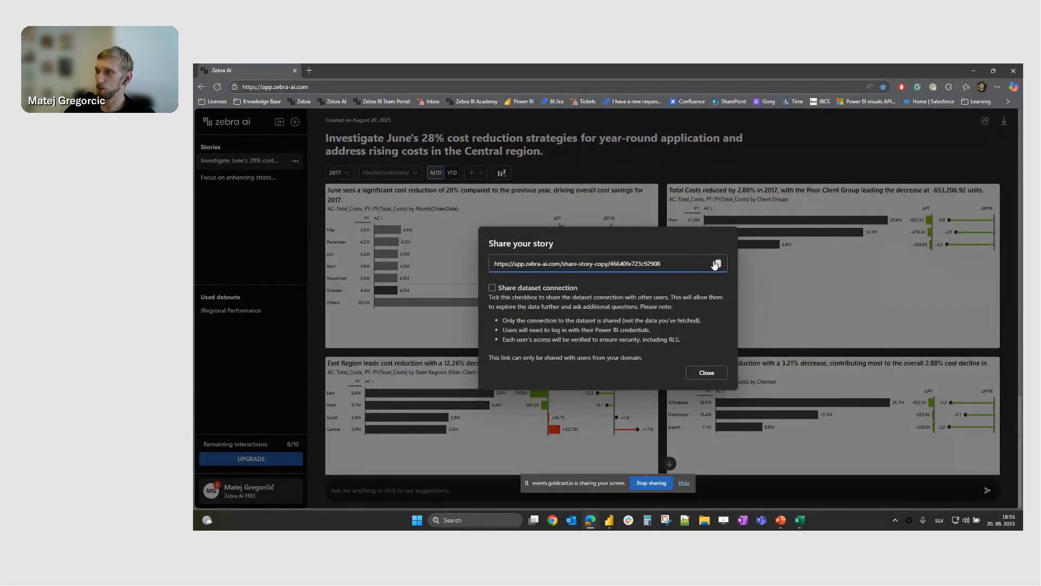
click(703, 372)
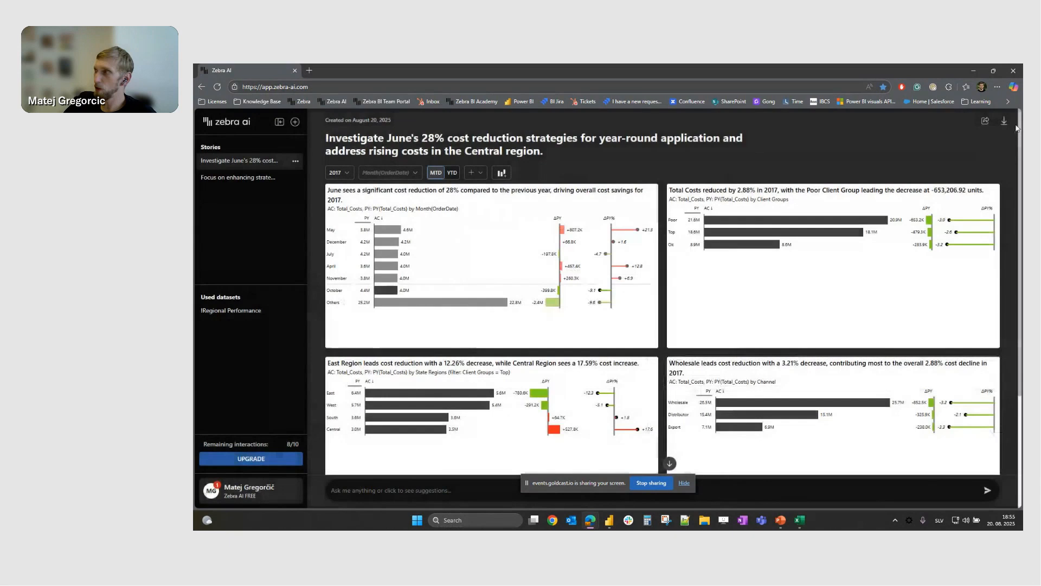
Export the story to PowerPoint and open the downloaded Presentation.pptx.
click(1004, 121)
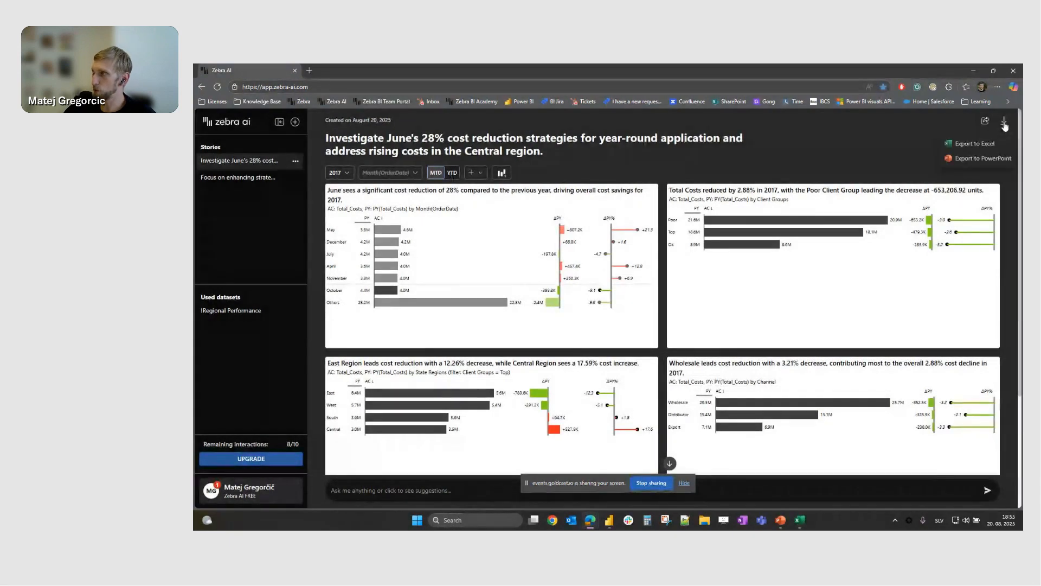
click(985, 159)
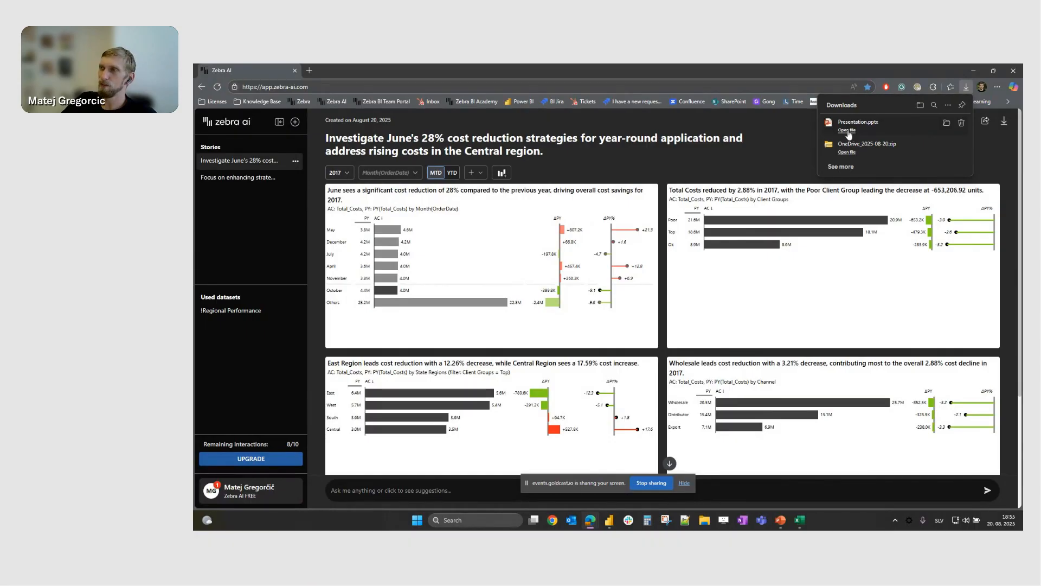
click(850, 135)
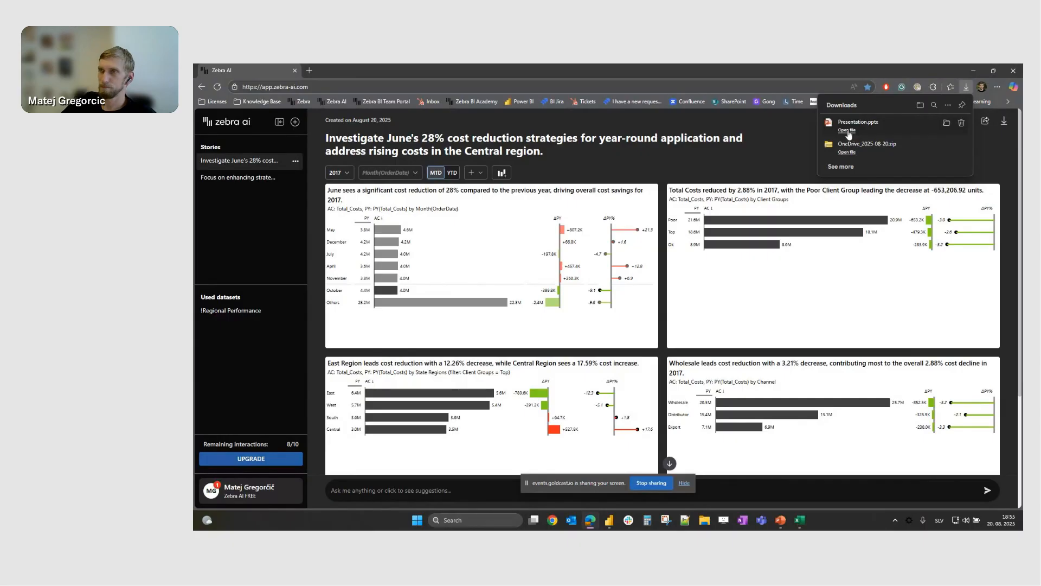